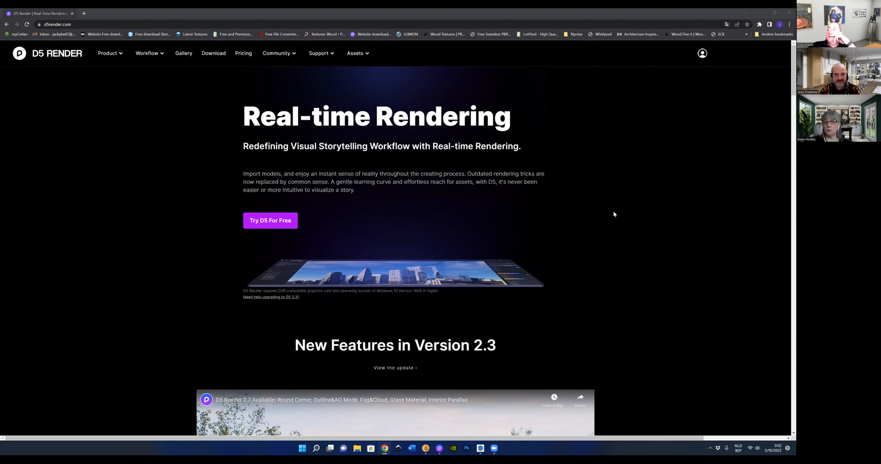
Look through the D5 Render homepage, down to the supported modelling software and the partners
{"action": "scroll", "coordinate": [614, 211], "scroll_direction": "down", "scroll_amount": 2}
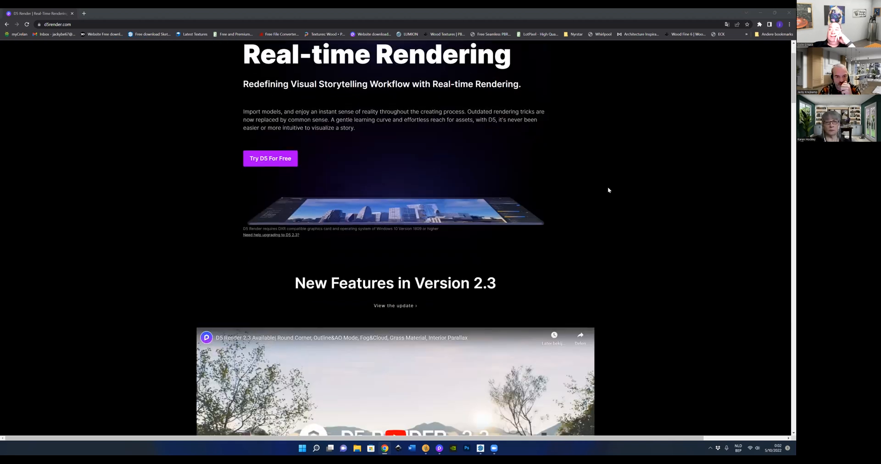
{"action": "scroll", "coordinate": [607, 190], "scroll_direction": "down", "scroll_amount": 2}
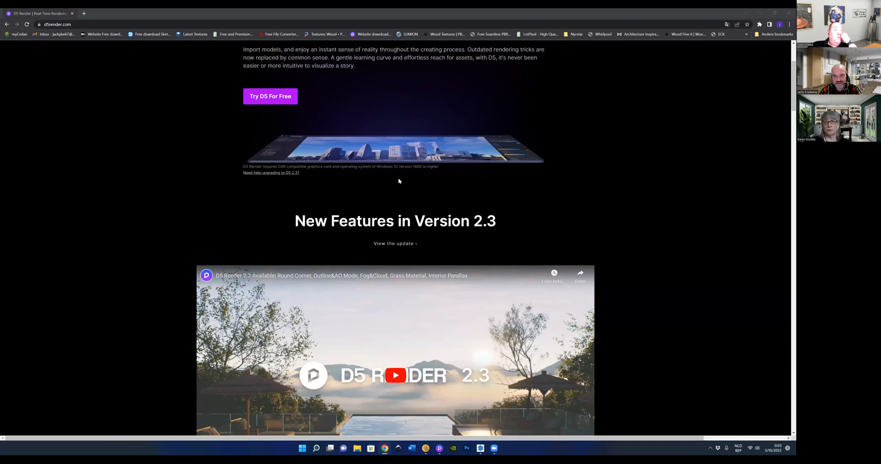
{"action": "scroll", "coordinate": [398, 178], "scroll_direction": "down", "scroll_amount": 7}
{"action": "scroll", "coordinate": [399, 180], "scroll_direction": "down", "scroll_amount": 17}
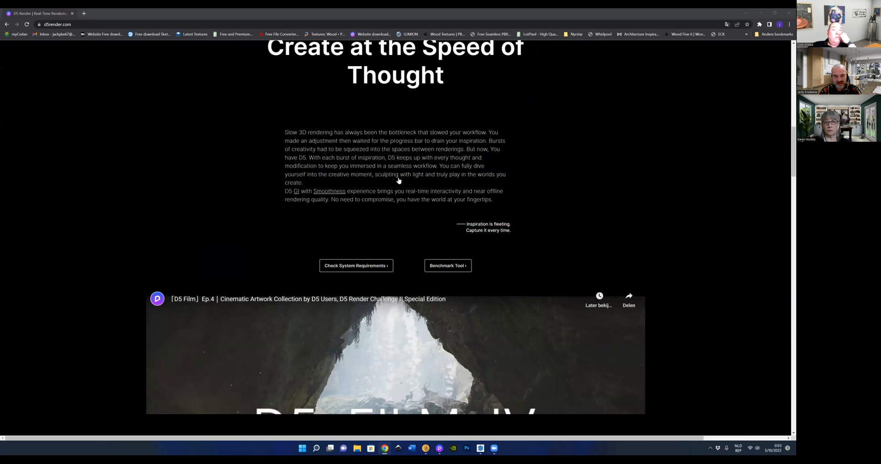
{"action": "scroll", "coordinate": [399, 180], "scroll_direction": "down", "scroll_amount": 10}
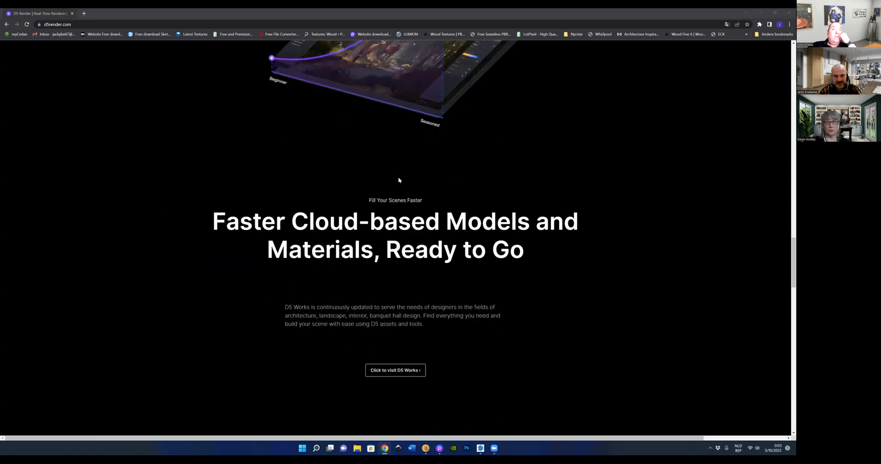
{"action": "scroll", "coordinate": [389, 191], "scroll_direction": "down", "scroll_amount": 6}
{"action": "scroll", "coordinate": [389, 193], "scroll_direction": "down", "scroll_amount": 5}
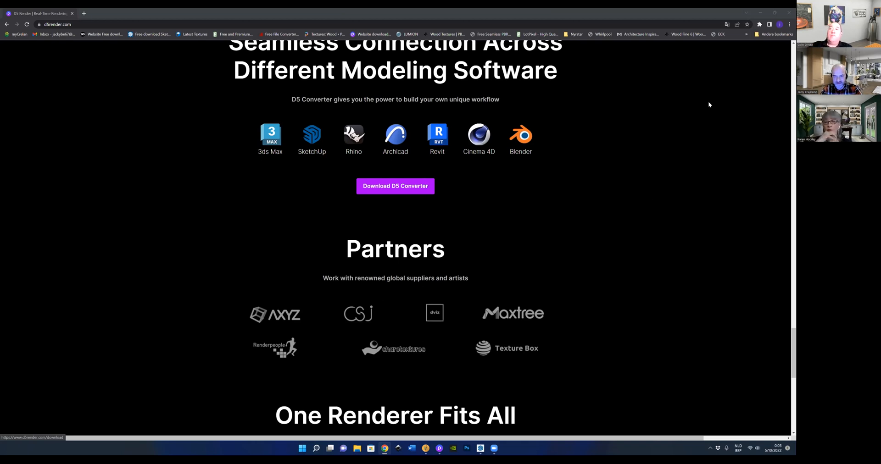
Switch to 2020 Design, examine the kitchen's line view from above in the rendering module, and close that module
{"action": "key", "text": "alt+Tab"}
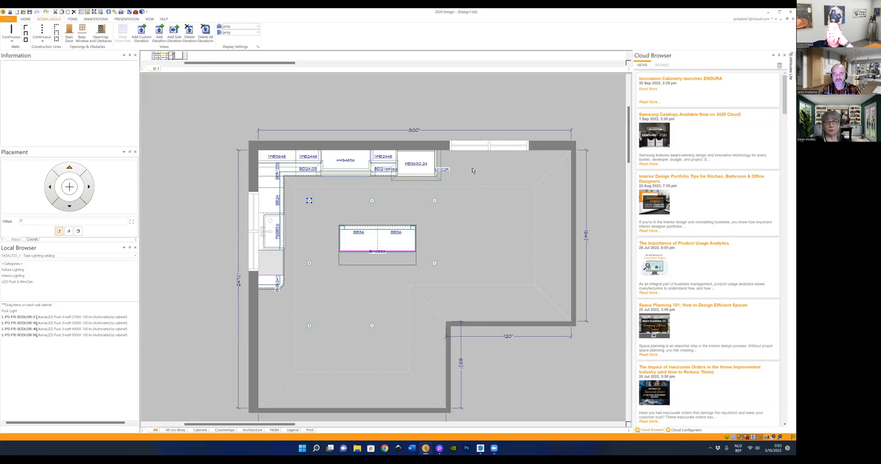
{"action": "scroll", "coordinate": [410, 165], "scroll_direction": "down", "scroll_amount": 1}
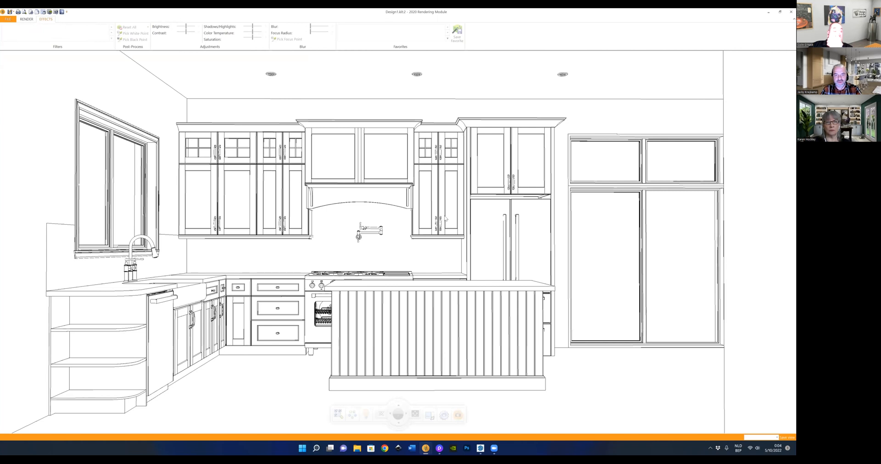
{"action": "left_click_drag", "start_coordinate": [457, 213], "coordinate": [464, 164]}
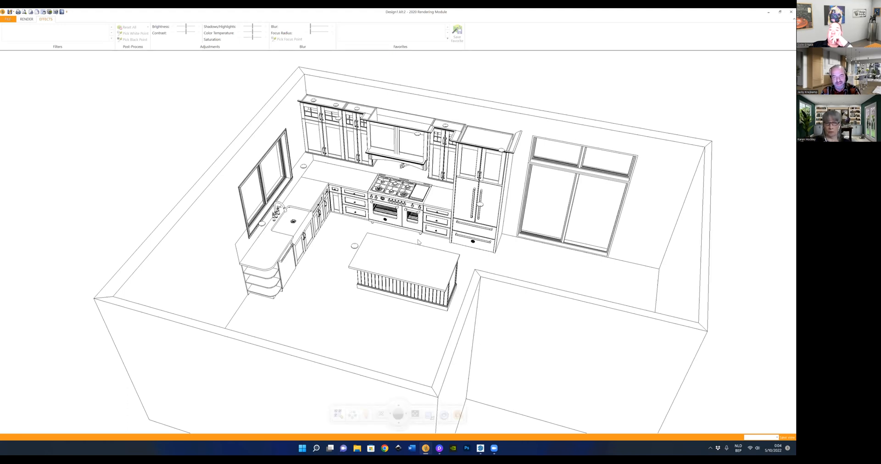
{"action": "middle_click_drag", "start_coordinate": [293, 261], "coordinate": [322, 215]}
{"action": "scroll", "coordinate": [323, 211], "scroll_direction": "up", "scroll_amount": 5}
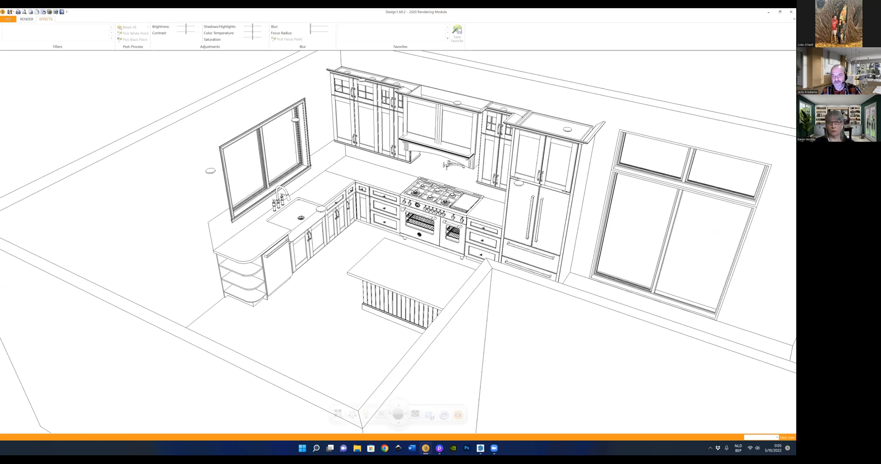
{"action": "scroll", "coordinate": [398, 208], "scroll_direction": "down", "scroll_amount": 1}
{"action": "scroll", "coordinate": [396, 208], "scroll_direction": "up", "scroll_amount": 3}
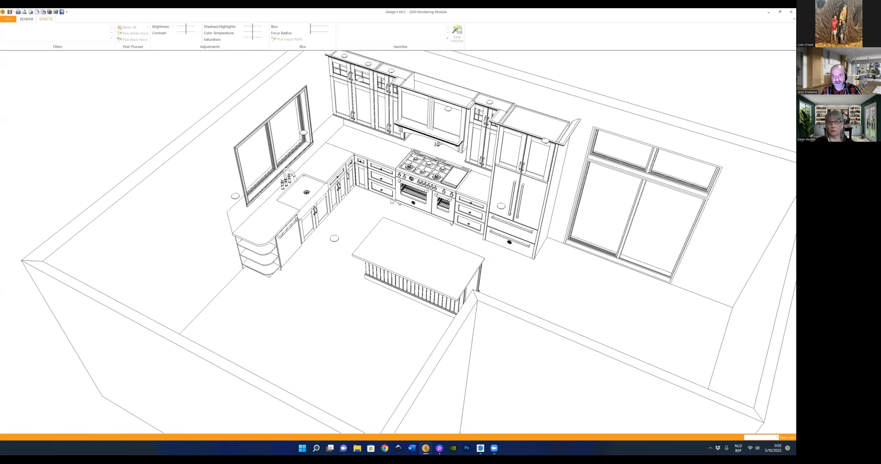
{"action": "scroll", "coordinate": [391, 201], "scroll_direction": "down", "scroll_amount": 1}
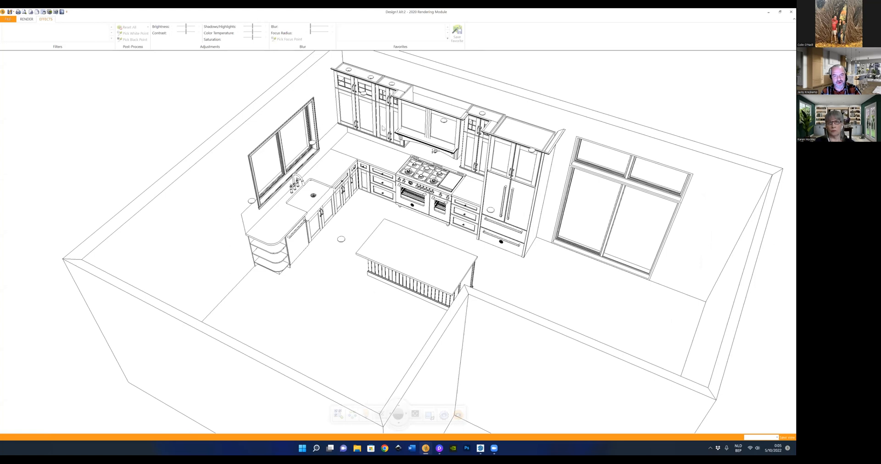
{"action": "scroll", "coordinate": [373, 145], "scroll_direction": "down", "scroll_amount": 1}
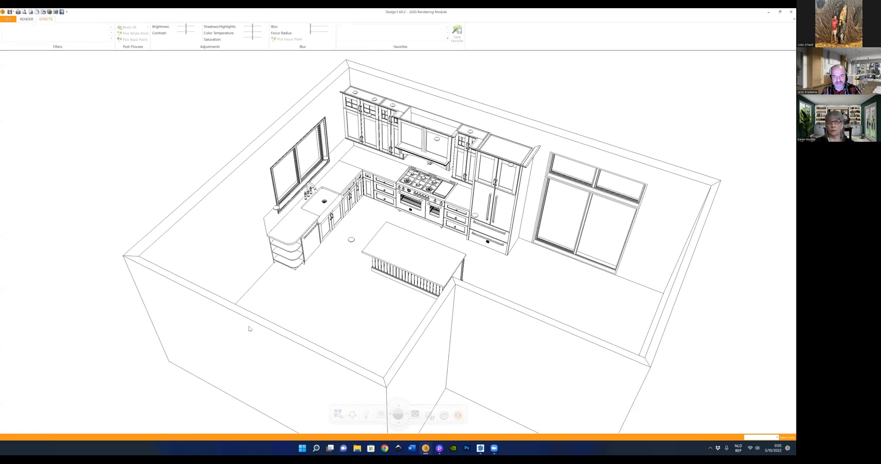
{"action": "scroll", "coordinate": [301, 258], "scroll_direction": "down", "scroll_amount": 1}
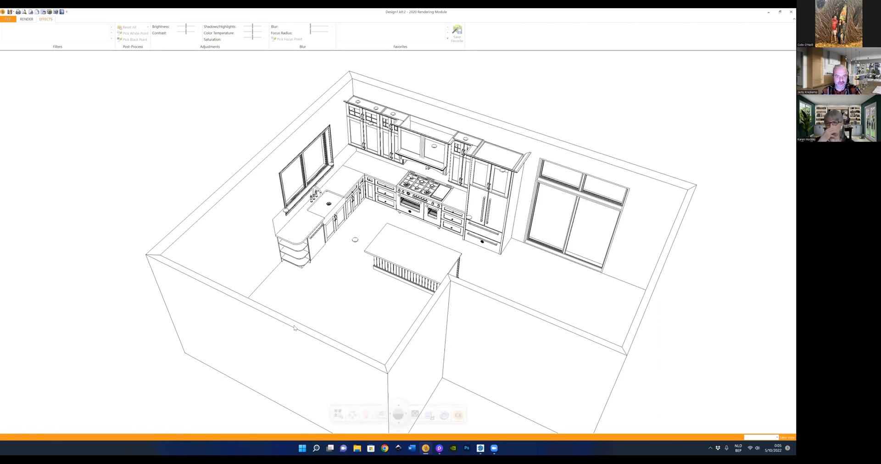
{"action": "left_click_drag", "start_coordinate": [324, 293], "coordinate": [398, 223]}
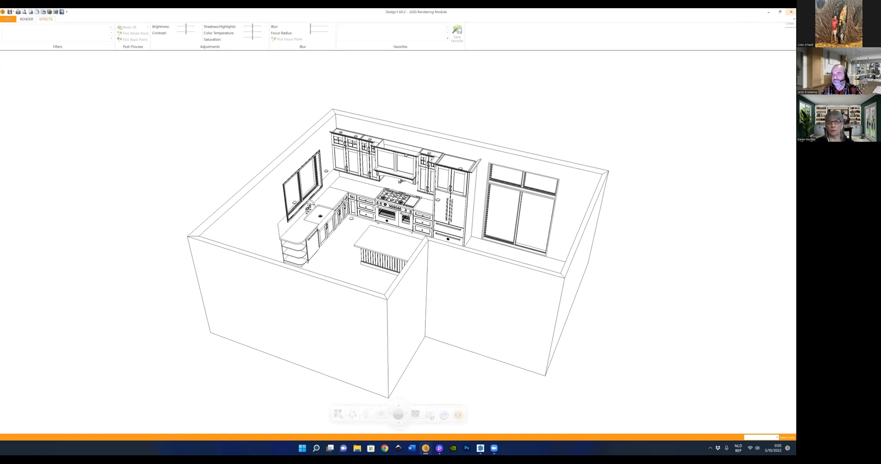
{"action": "left_click", "coordinate": [790, 11]}
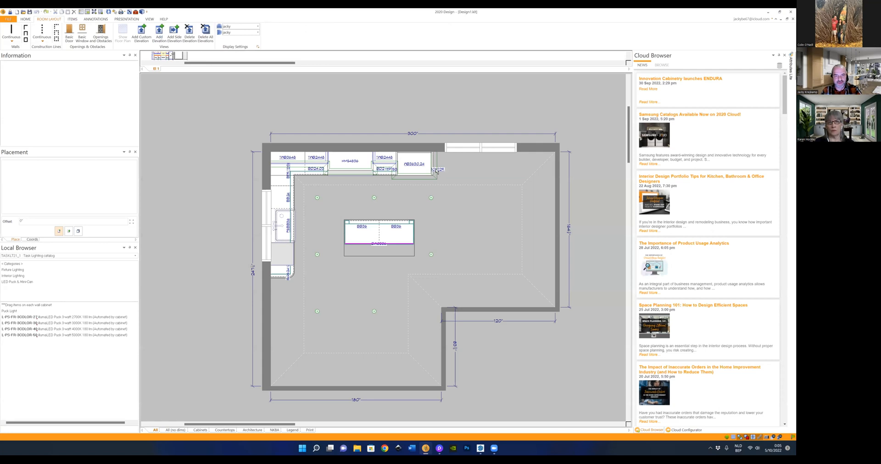
Open the design's export dialog, check which file types it offers besides AutoCAD DWG, and cancel the export
{"action": "left_click", "coordinate": [10, 19]}
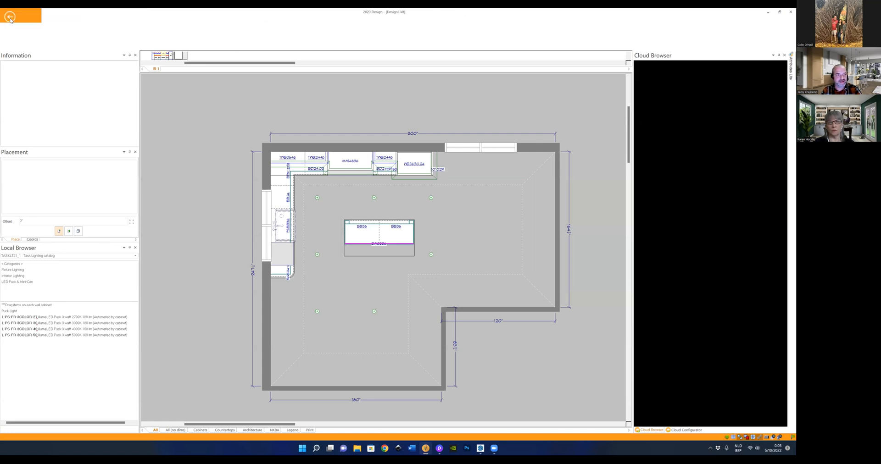
{"action": "left_click", "coordinate": [14, 98]}
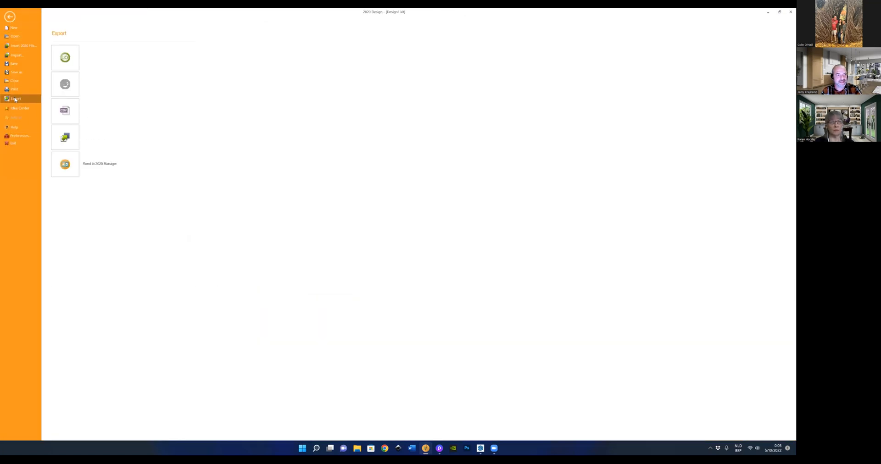
{"action": "left_click", "coordinate": [70, 137]}
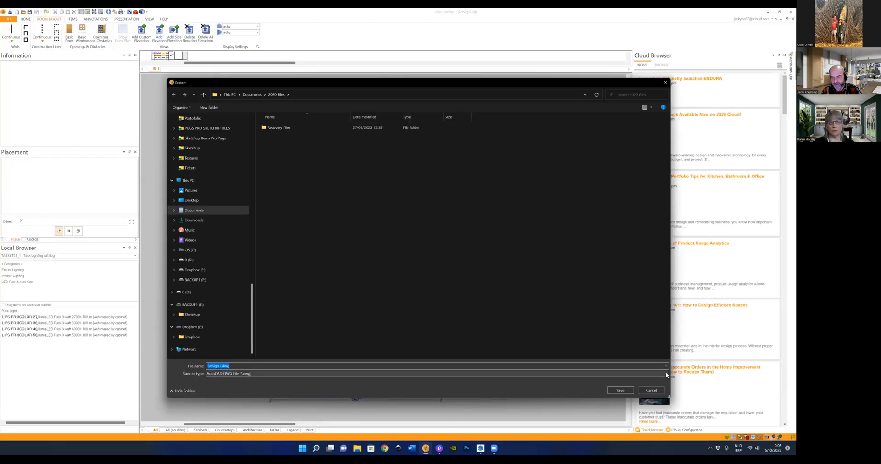
{"action": "left_click", "coordinate": [665, 372]}
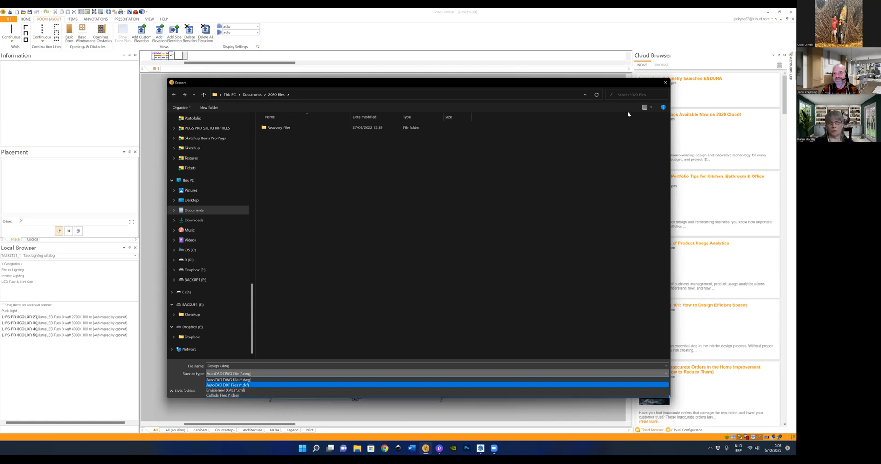
{"action": "left_click", "coordinate": [666, 84]}
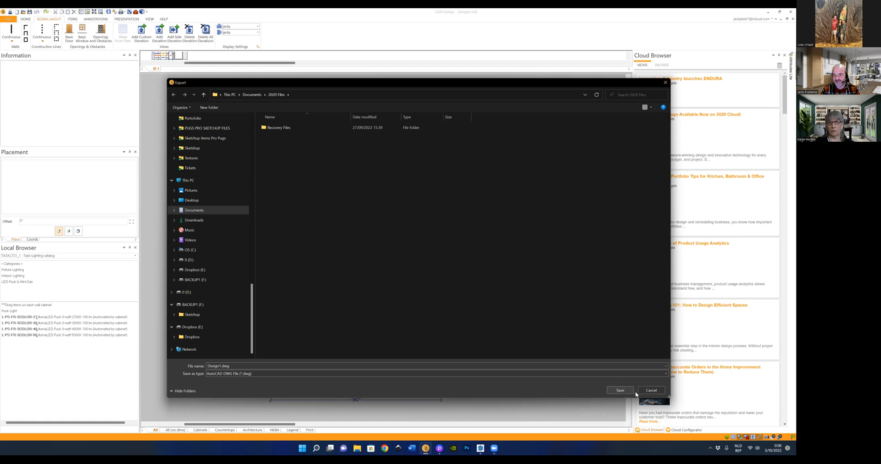
{"action": "left_click", "coordinate": [651, 390]}
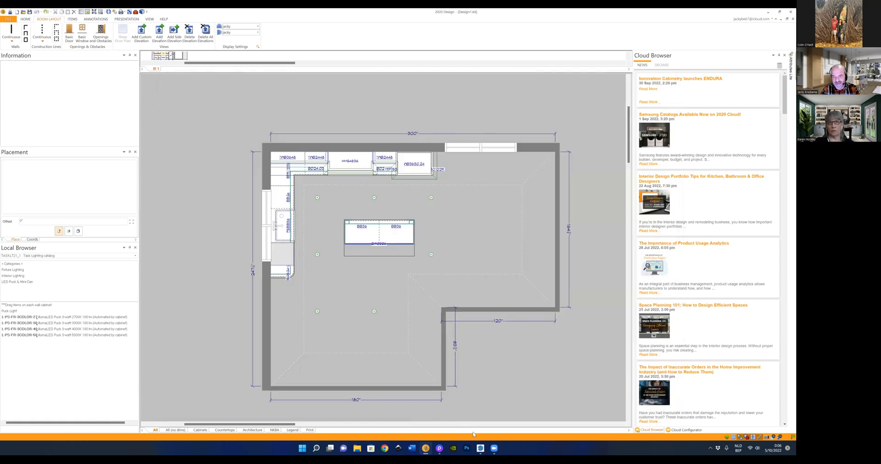
Switch to the untitled SketchUp model of the textured kitchen and examine the room from above
{"action": "mouse_move", "coordinate": [480, 448]}
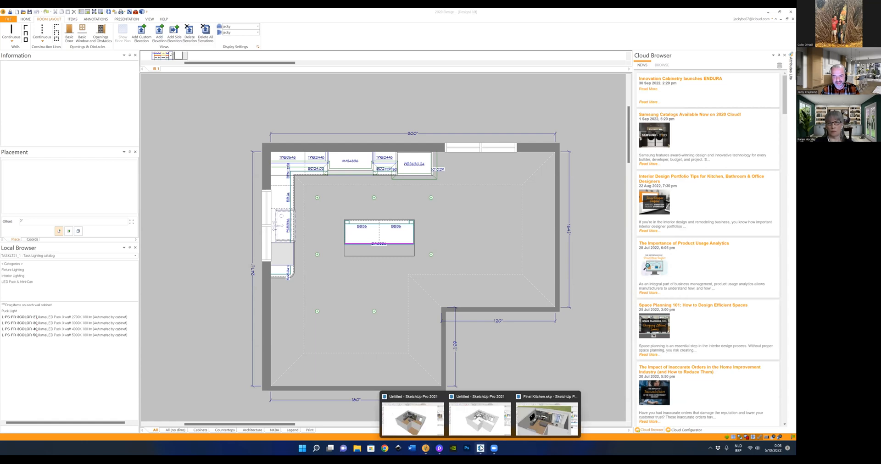
{"action": "left_click", "coordinate": [413, 420]}
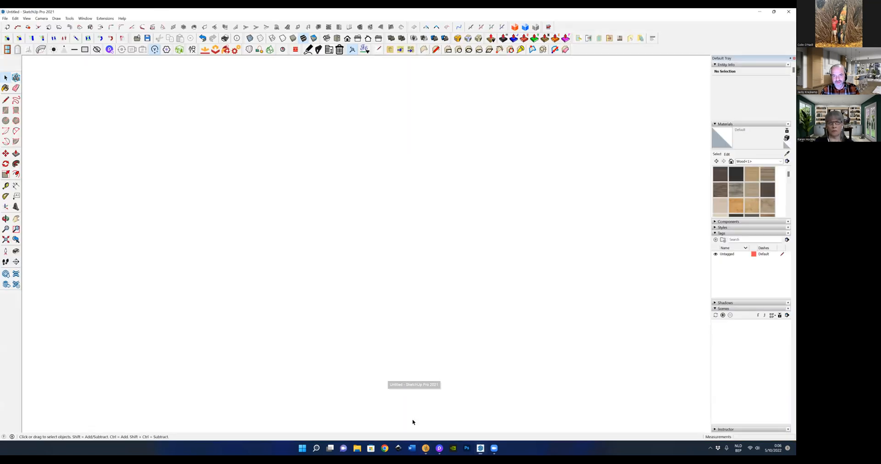
{"action": "middle_click_drag", "start_coordinate": [342, 275], "coordinate": [518, 225]}
{"action": "scroll", "coordinate": [555, 201], "scroll_direction": "up", "scroll_amount": 3}
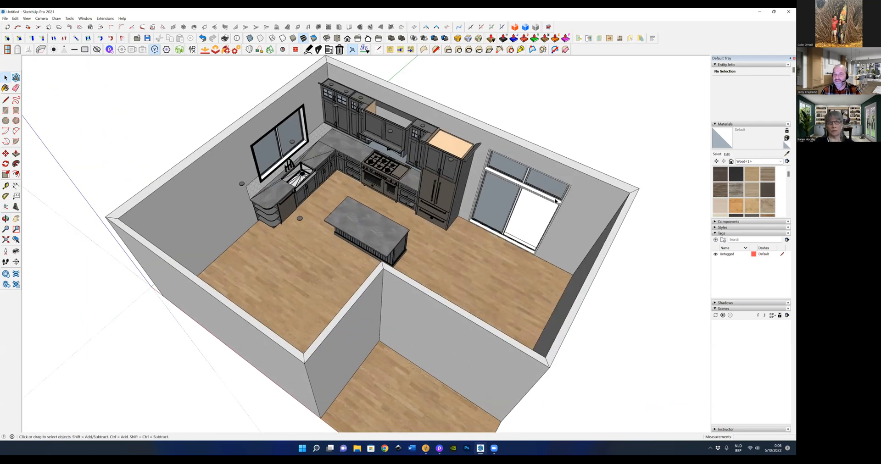
{"action": "left_click", "coordinate": [378, 218]}
{"action": "key", "text": "ctrl+t"}
{"action": "middle_click_drag", "start_coordinate": [494, 249], "coordinate": [509, 208]}
{"action": "scroll", "coordinate": [508, 208], "scroll_direction": "up", "scroll_amount": 3}
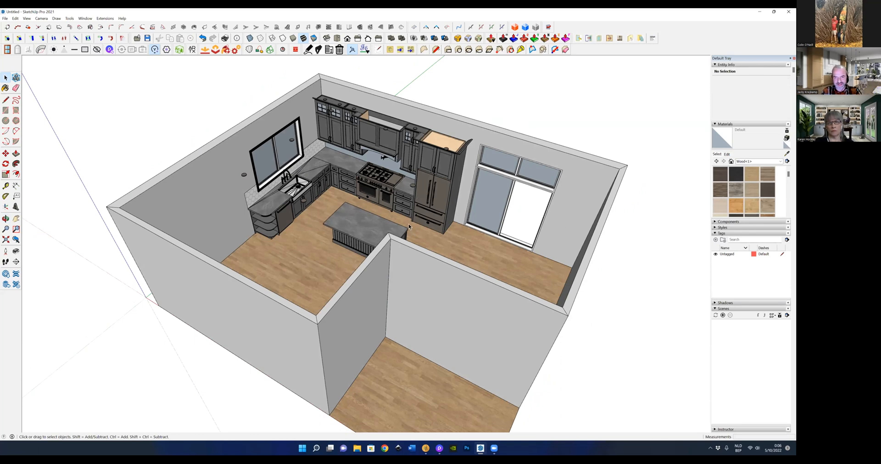
{"action": "scroll", "coordinate": [409, 222], "scroll_direction": "down", "scroll_amount": 2}
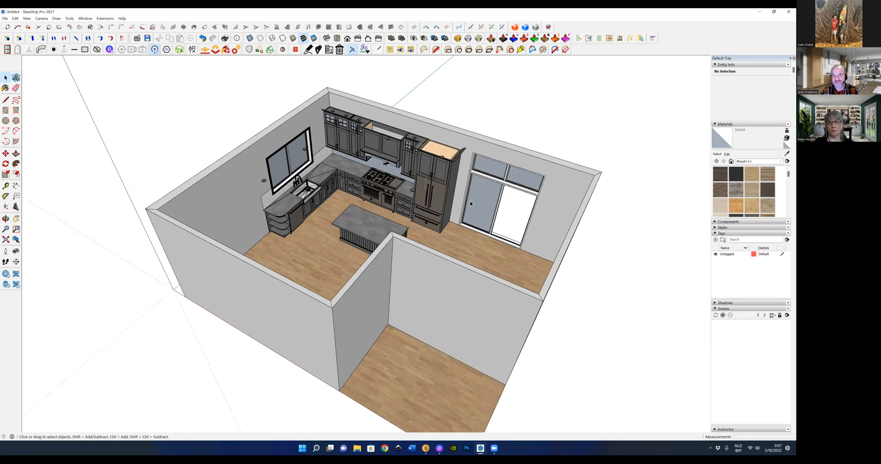
Select the whole textured kitchen to inspect how the imported model is grouped
{"action": "left_click", "coordinate": [573, 217]}
{"action": "left_click", "coordinate": [604, 230]}
{"action": "middle_click_drag", "start_coordinate": [603, 239], "coordinate": [604, 245]}
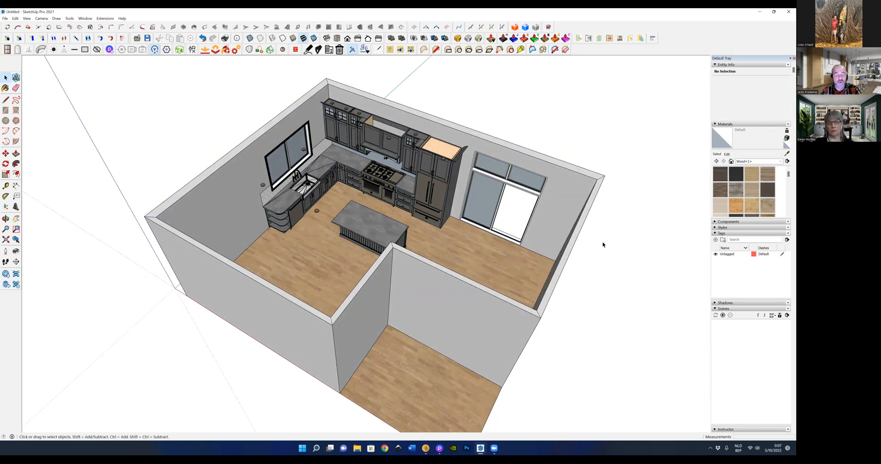
{"action": "scroll", "coordinate": [602, 241], "scroll_direction": "down", "scroll_amount": 3}
{"action": "left_click", "coordinate": [365, 316]}
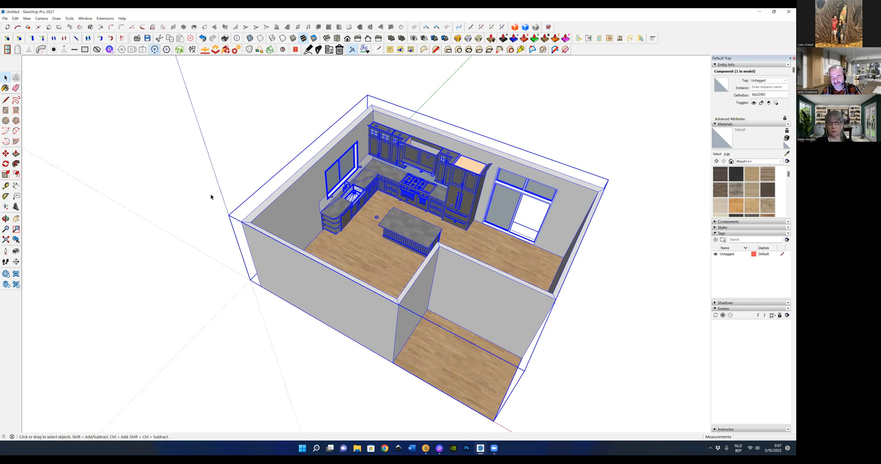
{"action": "scroll", "coordinate": [210, 195], "scroll_direction": "down", "scroll_amount": 3}
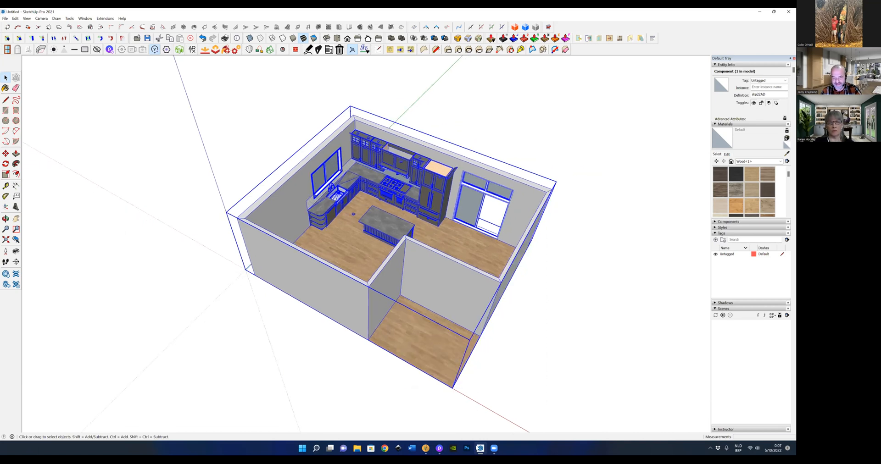
Switch to the other untitled SketchUp window with the untextured kitchen and examine the model from above
{"action": "mouse_move", "coordinate": [480, 448]}
{"action": "left_click", "coordinate": [482, 421]}
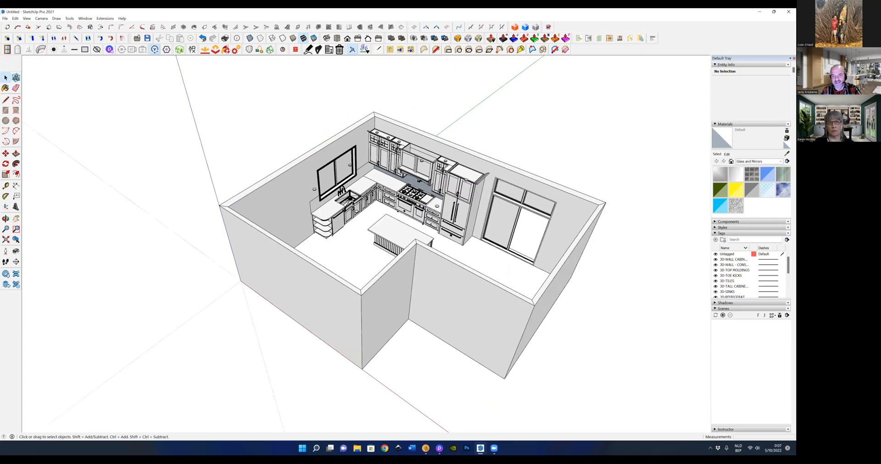
{"action": "key", "text": "ctrl+a"}
{"action": "middle_click_drag", "start_coordinate": [350, 231], "coordinate": [546, 172]}
{"action": "left_click", "coordinate": [546, 172]}
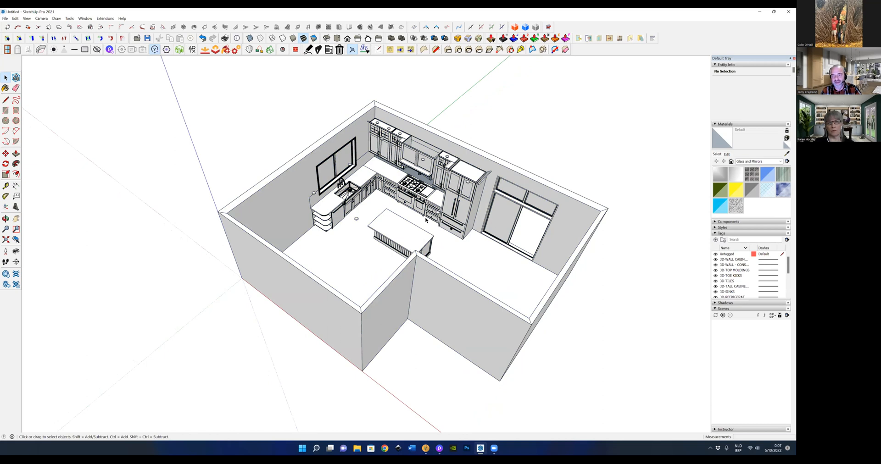
{"action": "scroll", "coordinate": [427, 221], "scroll_direction": "up", "scroll_amount": 3}
{"action": "scroll", "coordinate": [411, 226], "scroll_direction": "down", "scroll_amount": 1}
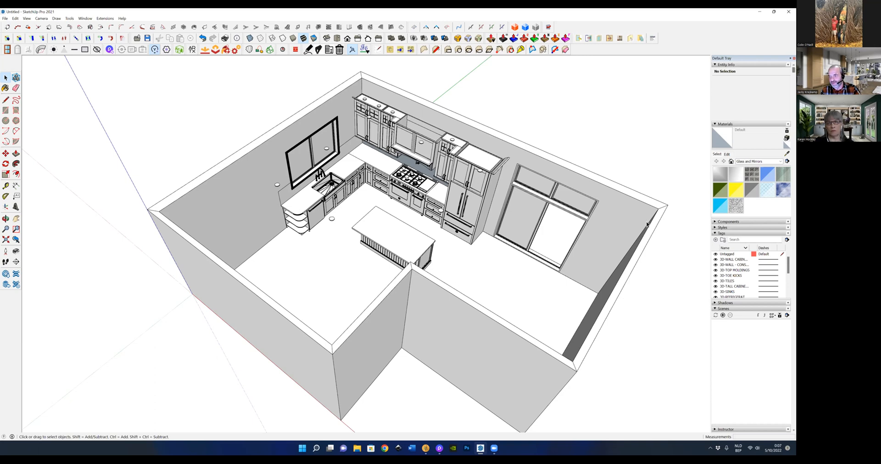
Hide the 3D tags of the wall cabinets, the room walls and the top moldings
{"action": "left_click", "coordinate": [715, 260]}
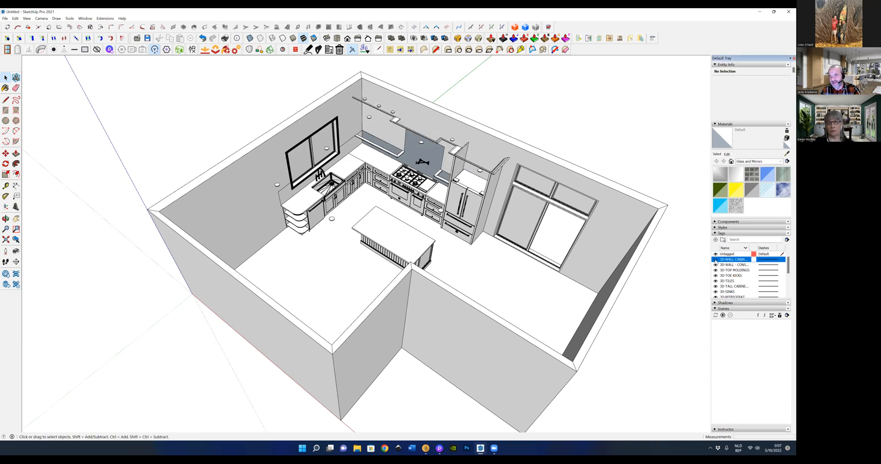
{"action": "left_click", "coordinate": [715, 265]}
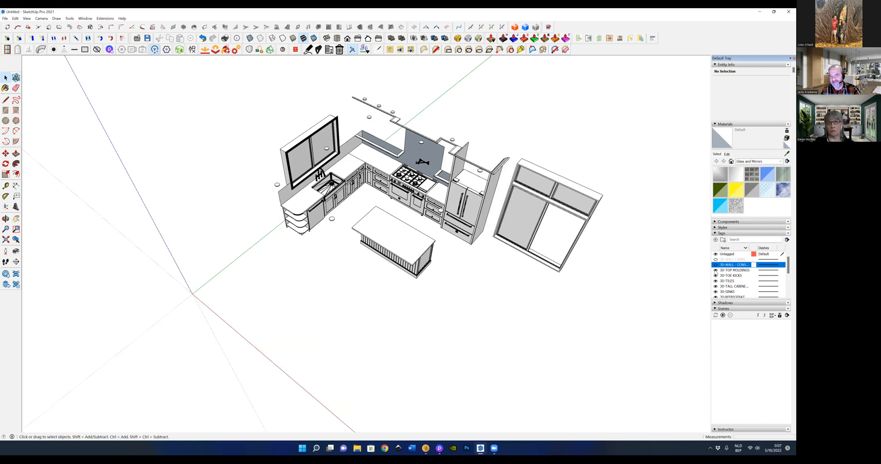
{"action": "left_click", "coordinate": [716, 271]}
{"action": "scroll", "coordinate": [444, 279], "scroll_direction": "up", "scroll_amount": 3}
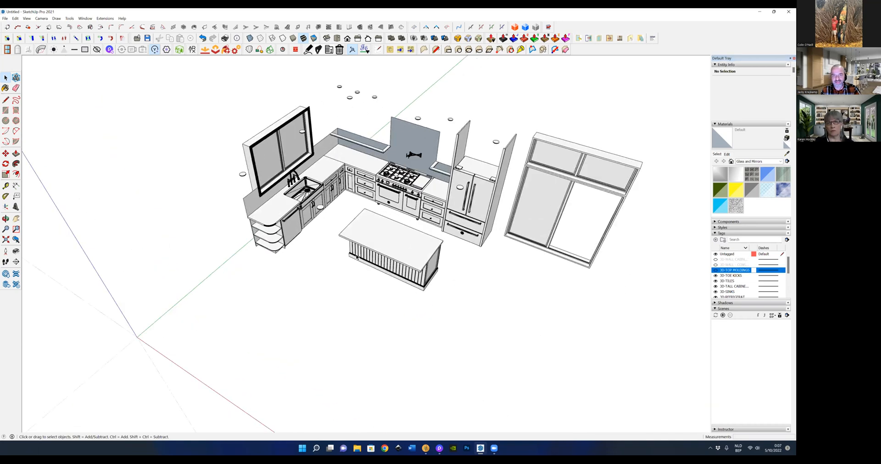
Show the 3D tags of the top moldings, the room walls and the wall cabinets again
{"action": "scroll", "coordinate": [357, 257], "scroll_direction": "up", "scroll_amount": 3}
{"action": "middle_click_drag", "start_coordinate": [360, 189], "coordinate": [408, 163]}
{"action": "scroll", "coordinate": [462, 265], "scroll_direction": "down", "scroll_amount": 3}
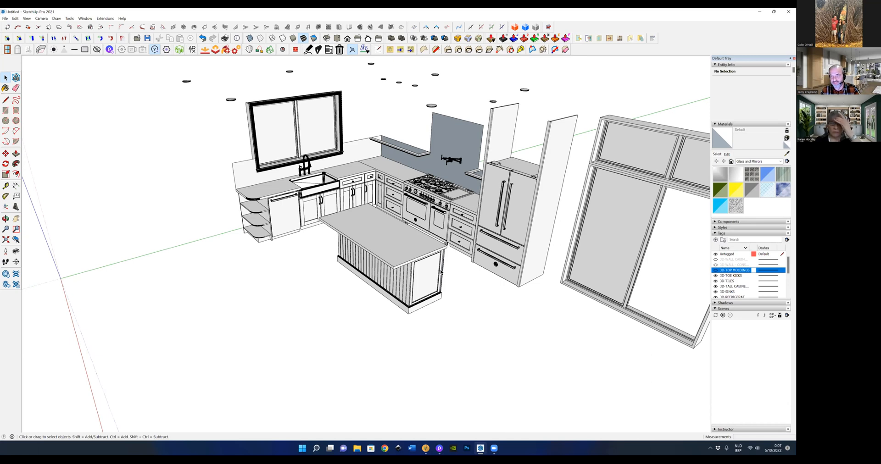
{"action": "scroll", "coordinate": [440, 272], "scroll_direction": "down", "scroll_amount": 1}
{"action": "left_click", "coordinate": [715, 270]}
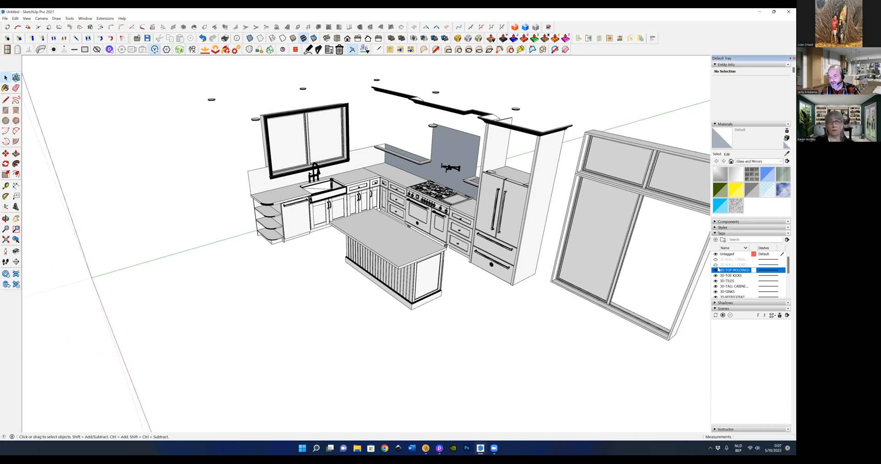
{"action": "left_click", "coordinate": [716, 265]}
{"action": "left_click", "coordinate": [715, 260]}
Examine the complete untextured kitchen from above, including the cabinets, the island and the room walls
{"action": "scroll", "coordinate": [404, 189], "scroll_direction": "down", "scroll_amount": 2}
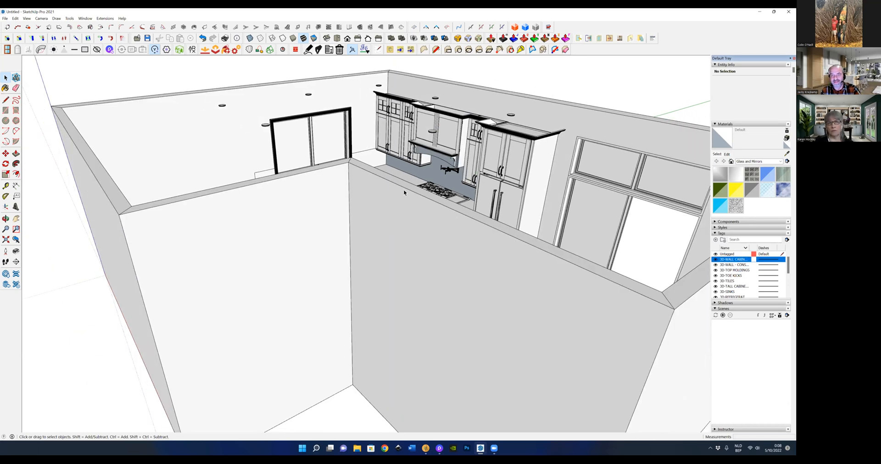
{"action": "middle_click_drag", "start_coordinate": [492, 296], "coordinate": [532, 295]}
{"action": "scroll", "coordinate": [531, 297], "scroll_direction": "down", "scroll_amount": 3}
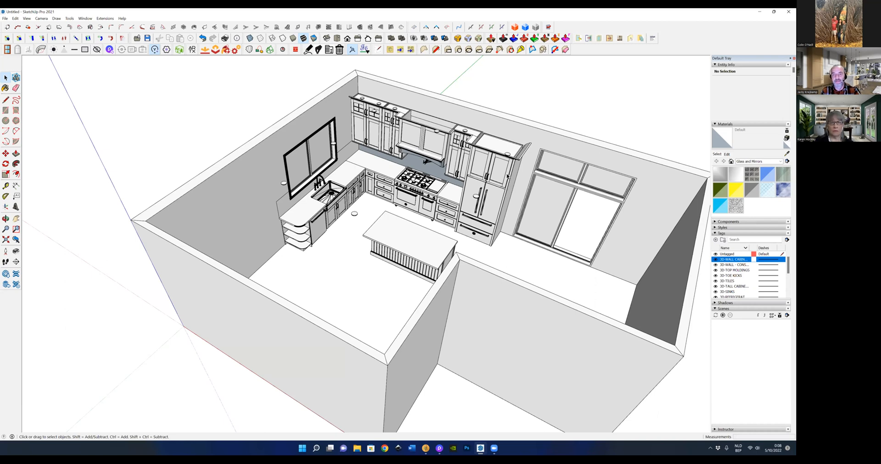
{"action": "scroll", "coordinate": [507, 176], "scroll_direction": "up", "scroll_amount": 2}
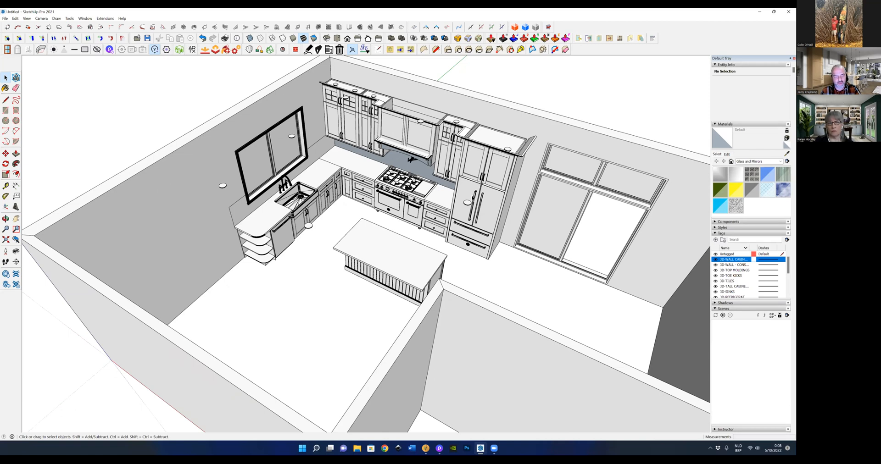
{"action": "scroll", "coordinate": [463, 250], "scroll_direction": "down", "scroll_amount": 1}
{"action": "scroll", "coordinate": [461, 251], "scroll_direction": "down", "scroll_amount": 2}
{"action": "mouse_move", "coordinate": [436, 244]}
{"action": "middle_mouse_down"}
{"action": "mouse_move", "coordinate": [443, 254]}
{"action": "mouse_move", "coordinate": [426, 242]}
{"action": "mouse_move", "coordinate": [424, 215]}
{"action": "mouse_move", "coordinate": [438, 196]}
{"action": "mouse_move", "coordinate": [431, 190]}
{"action": "middle_mouse_up"}
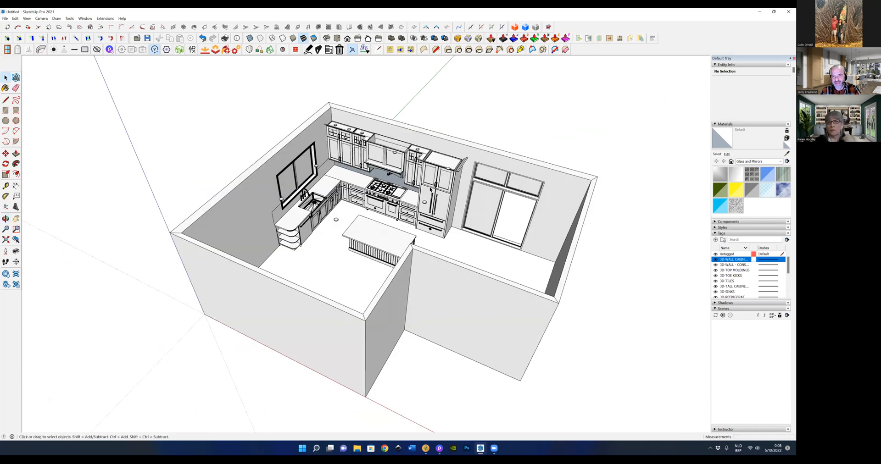
{"action": "scroll", "coordinate": [430, 189], "scroll_direction": "up", "scroll_amount": 2}
{"action": "scroll", "coordinate": [435, 220], "scroll_direction": "down", "scroll_amount": 3}
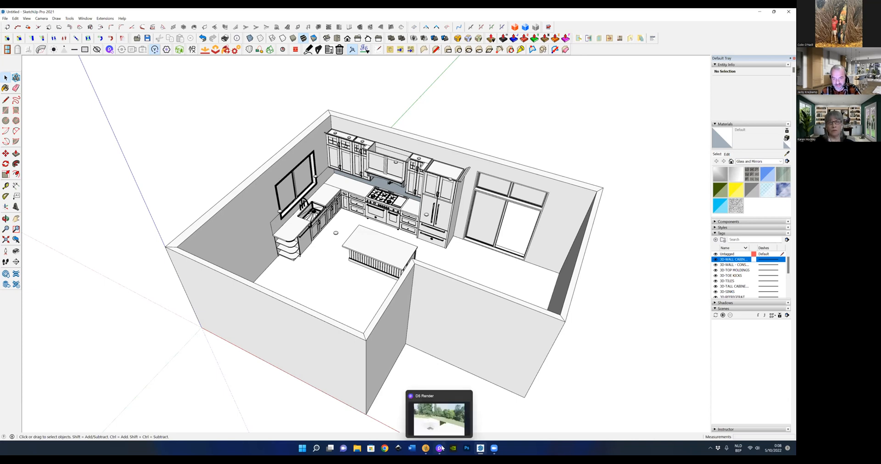
Switch to the untitled SketchUp window with the textured kitchen and examine the sliding glass door and its transom windows
{"action": "left_click", "coordinate": [480, 448]}
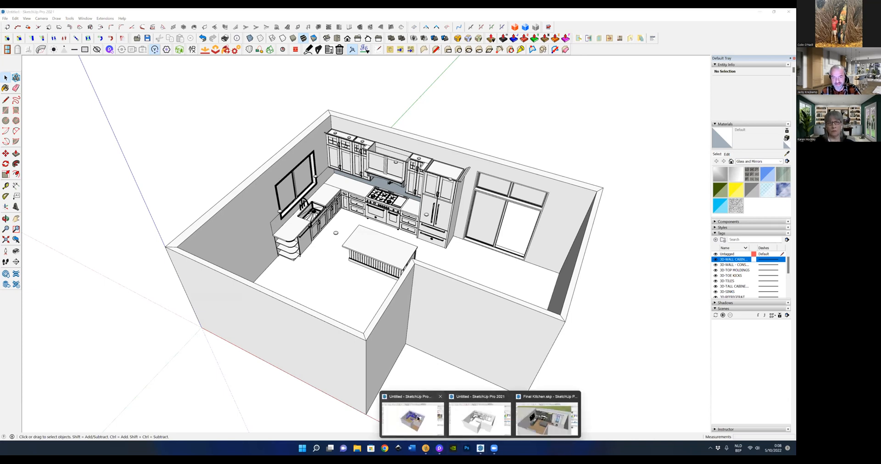
{"action": "left_click", "coordinate": [413, 417]}
{"action": "left_click", "coordinate": [591, 246]}
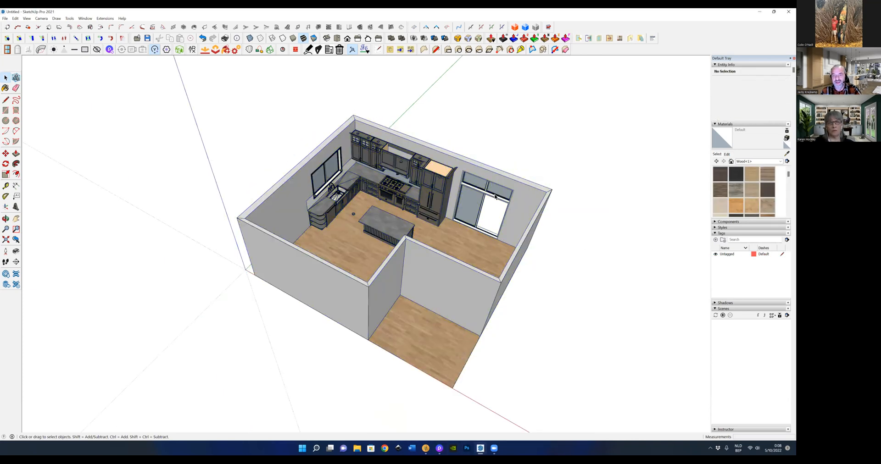
{"action": "scroll", "coordinate": [434, 256], "scroll_direction": "up", "scroll_amount": 3}
{"action": "scroll", "coordinate": [434, 257], "scroll_direction": "up", "scroll_amount": 2}
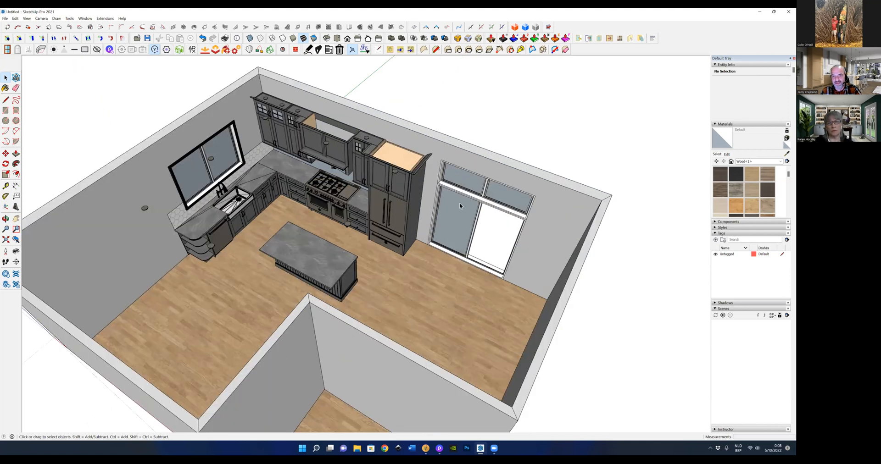
{"action": "scroll", "coordinate": [450, 215], "scroll_direction": "up", "scroll_amount": 3}
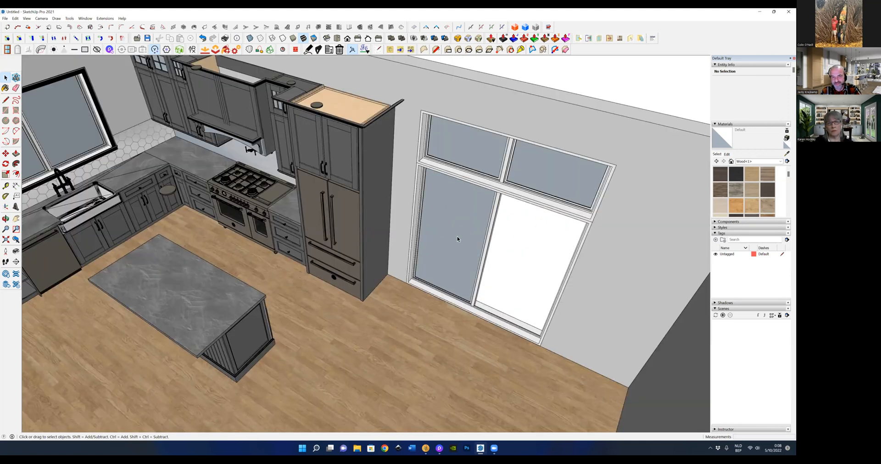
{"action": "scroll", "coordinate": [456, 237], "scroll_direction": "up", "scroll_amount": 2}
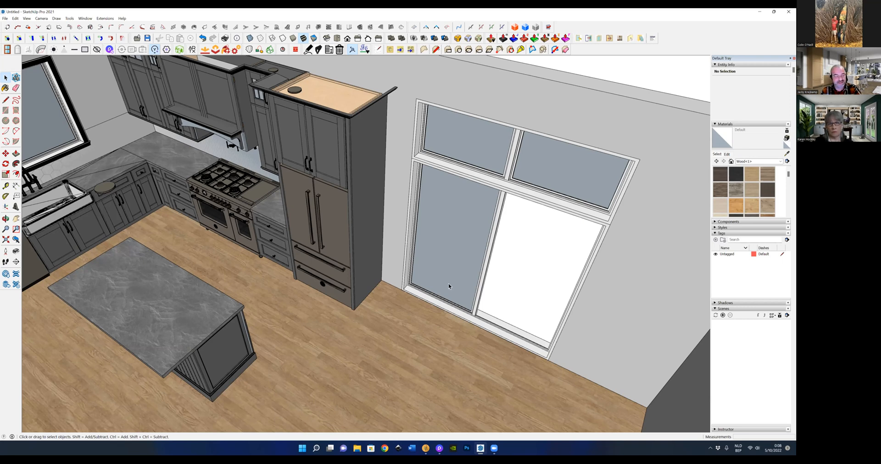
{"action": "scroll", "coordinate": [448, 285], "scroll_direction": "down", "scroll_amount": 1}
{"action": "scroll", "coordinate": [470, 283], "scroll_direction": "down", "scroll_amount": 1}
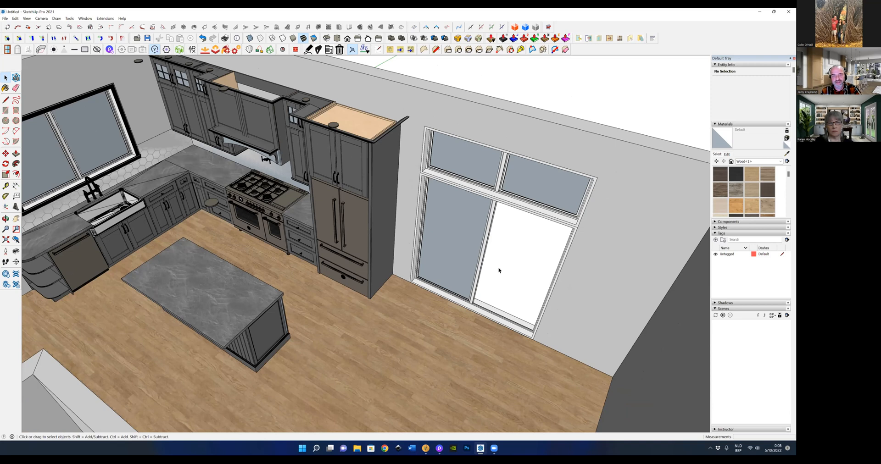
{"action": "scroll", "coordinate": [524, 249], "scroll_direction": "down", "scroll_amount": 1}
{"action": "scroll", "coordinate": [480, 331], "scroll_direction": "down", "scroll_amount": 1}
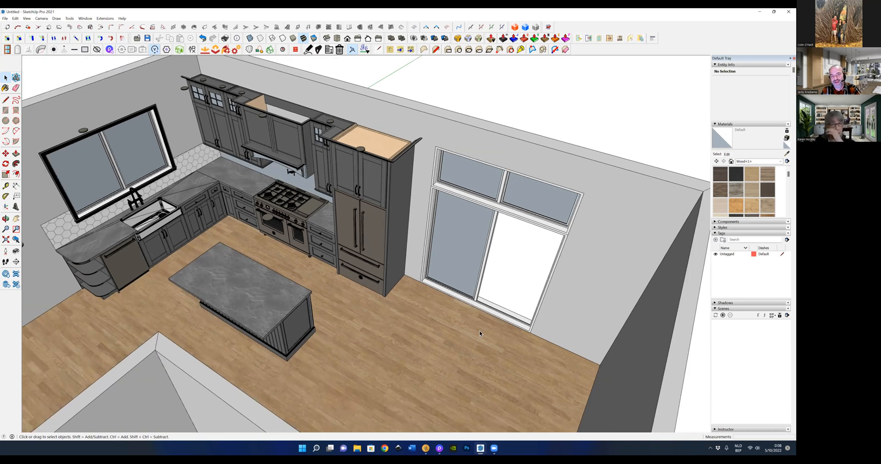
{"action": "scroll", "coordinate": [479, 331], "scroll_direction": "down", "scroll_amount": 1}
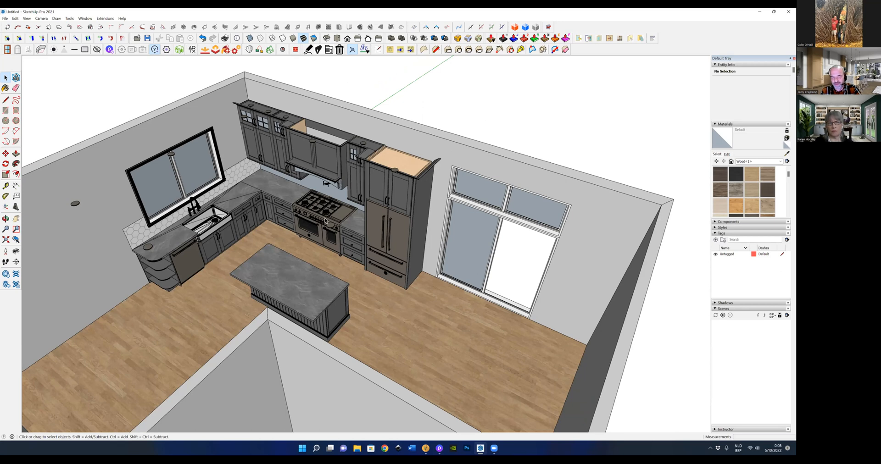
Examine the textured cabinets, the range hood, the sink window and the backsplash up close
{"action": "scroll", "coordinate": [571, 276], "scroll_direction": "down", "scroll_amount": 1}
{"action": "mouse_move", "coordinate": [329, 281]}
{"action": "middle_mouse_down"}
{"action": "mouse_move", "coordinate": [312, 280]}
{"action": "mouse_move", "coordinate": [326, 279]}
{"action": "middle_mouse_up"}
{"action": "scroll", "coordinate": [425, 257], "scroll_direction": "down", "scroll_amount": 1}
{"action": "middle_click_drag", "start_coordinate": [426, 257], "coordinate": [416, 258]}
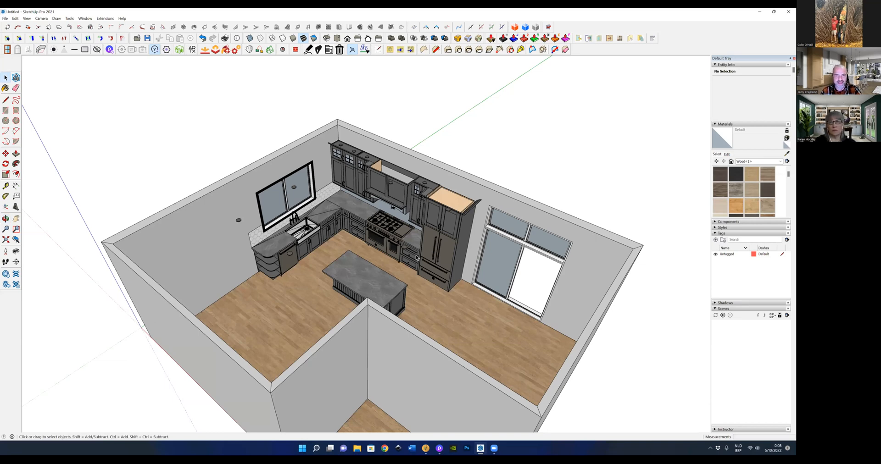
{"action": "scroll", "coordinate": [296, 189], "scroll_direction": "up", "scroll_amount": 2}
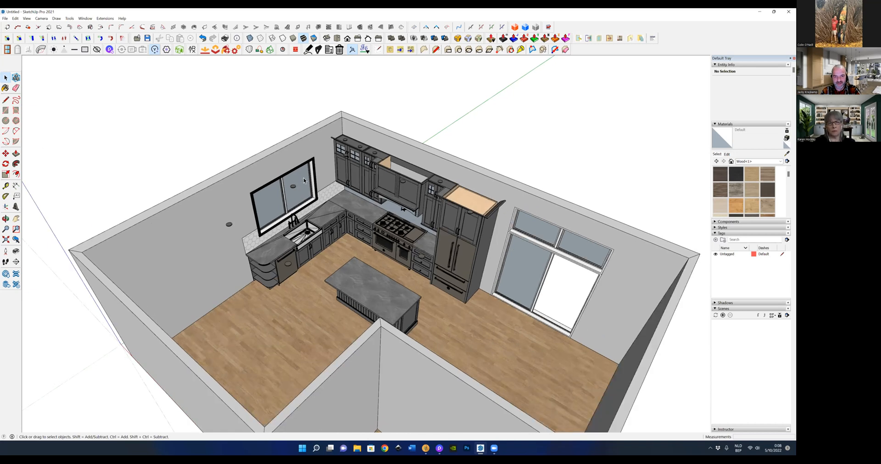
{"action": "scroll", "coordinate": [303, 180], "scroll_direction": "up", "scroll_amount": 3}
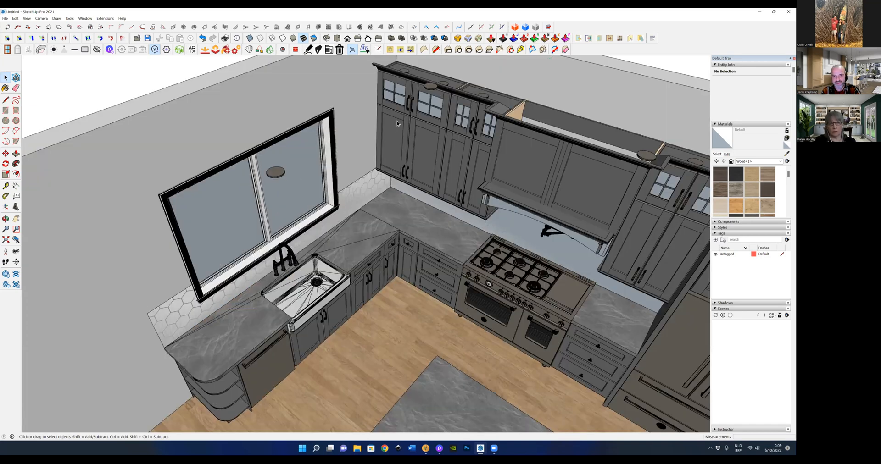
{"action": "scroll", "coordinate": [393, 123], "scroll_direction": "down", "scroll_amount": 1}
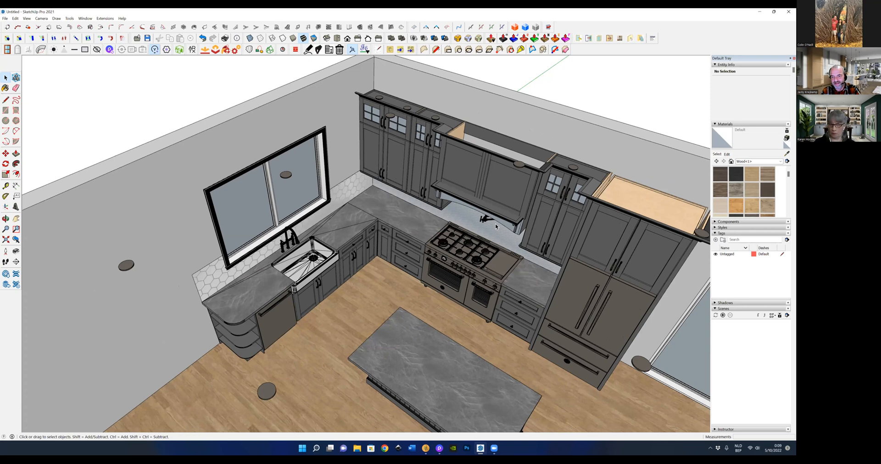
{"action": "scroll", "coordinate": [463, 180], "scroll_direction": "up", "scroll_amount": 1}
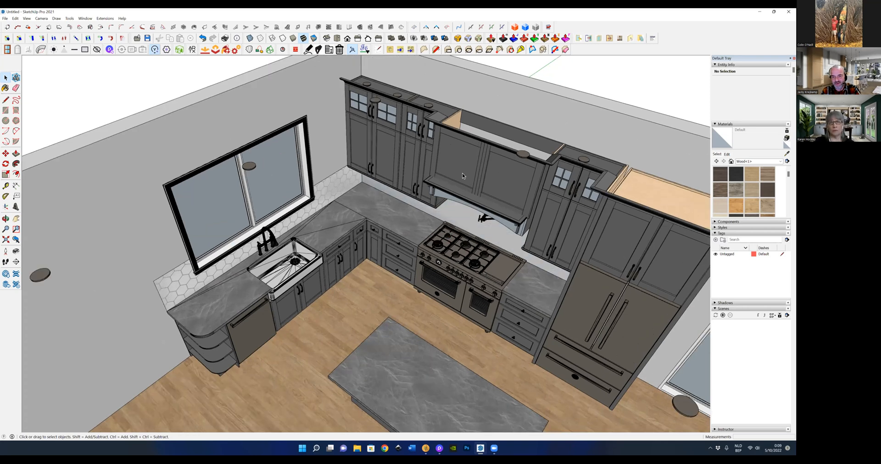
{"action": "scroll", "coordinate": [462, 175], "scroll_direction": "up", "scroll_amount": 3}
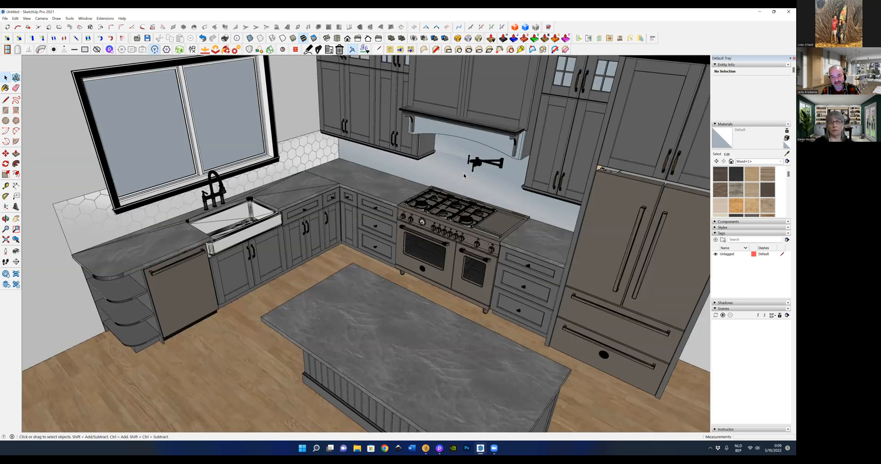
Open the textured kitchen group for editing and check the backsplash face behind the range by selecting it with its edges
{"action": "key", "text": "ctrl+a"}
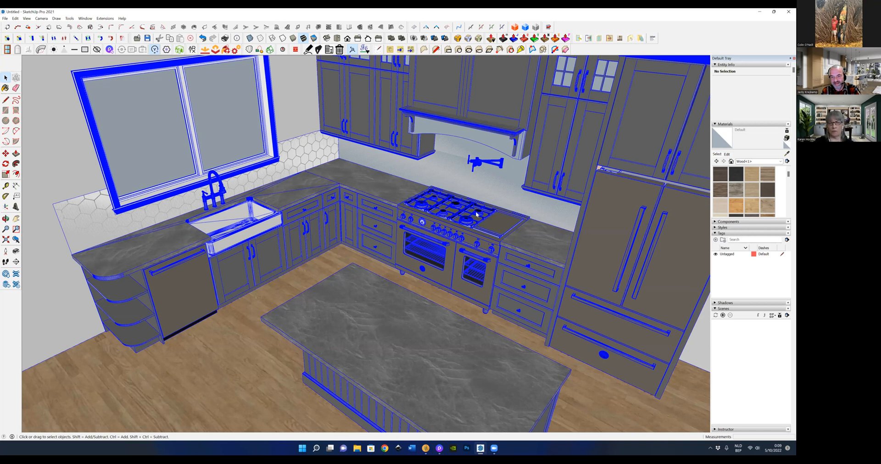
{"action": "right_click", "coordinate": [464, 176]}
{"action": "left_click", "coordinate": [476, 247]}
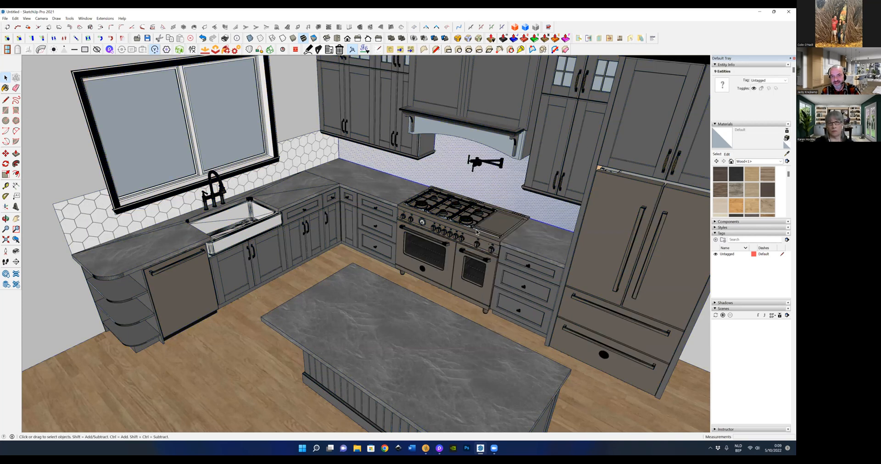
{"action": "scroll", "coordinate": [476, 233], "scroll_direction": "down", "scroll_amount": 2}
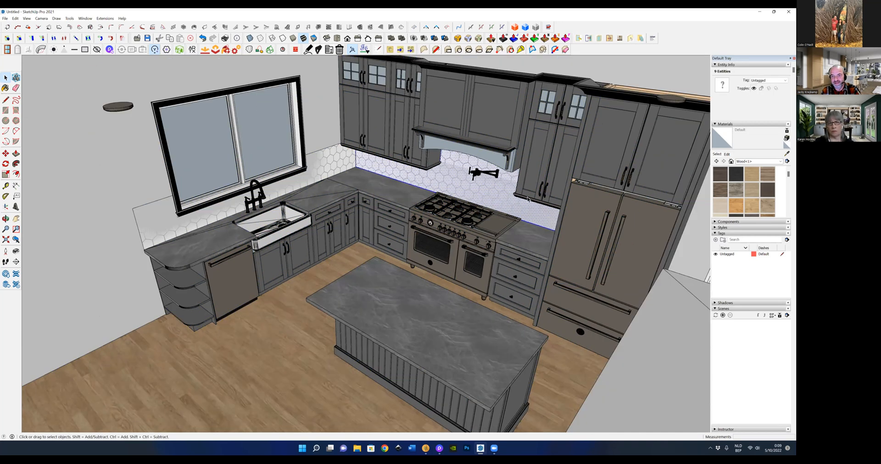
{"action": "scroll", "coordinate": [500, 217], "scroll_direction": "down", "scroll_amount": 3}
{"action": "key", "text": "Escape"}
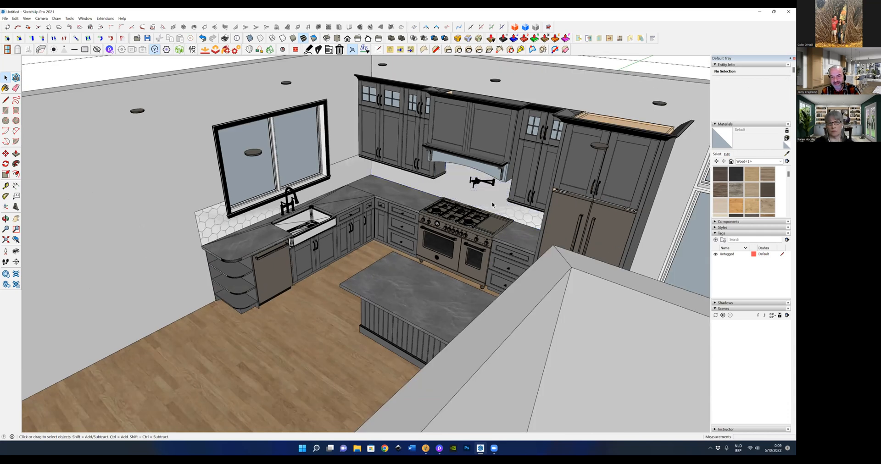
Push/Pull the hexagon-tiled backsplash face behind the range out by 1/16"
{"action": "scroll", "coordinate": [499, 179], "scroll_direction": "up", "scroll_amount": 4}
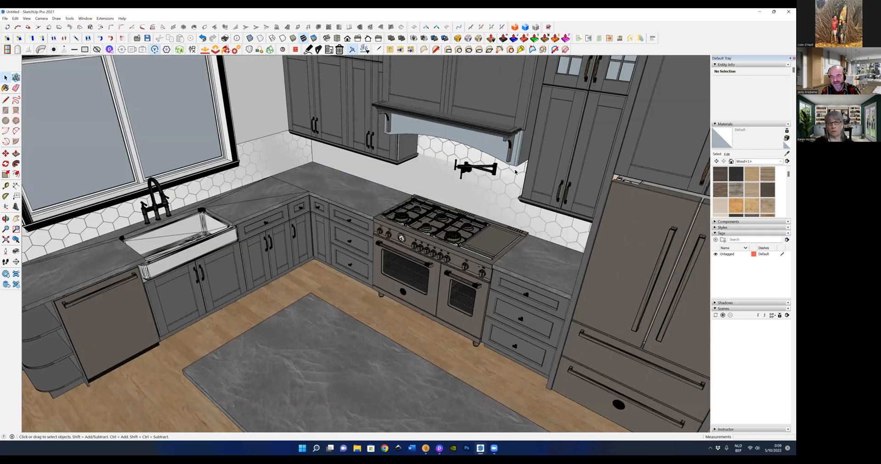
{"action": "scroll", "coordinate": [515, 172], "scroll_direction": "up", "scroll_amount": 1}
{"action": "double_click", "coordinate": [519, 175]}
{"action": "key", "text": "p"}
{"action": "left_click", "coordinate": [518, 173]}
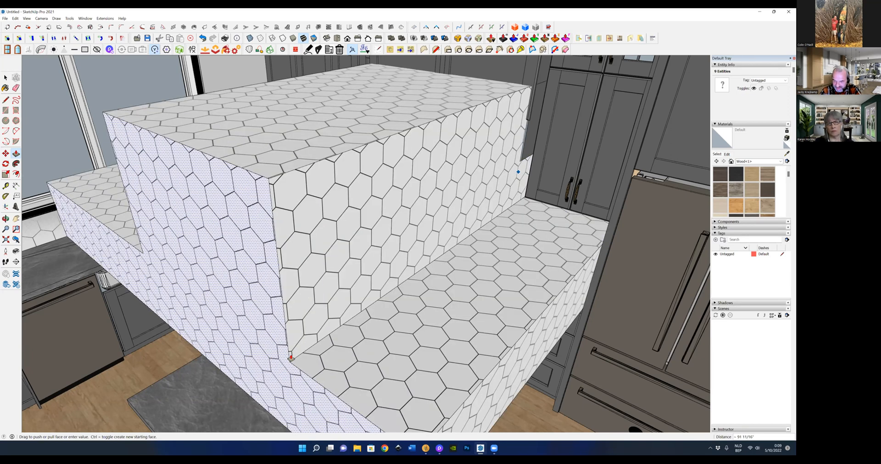
{"action": "type", "text": "1/1"}
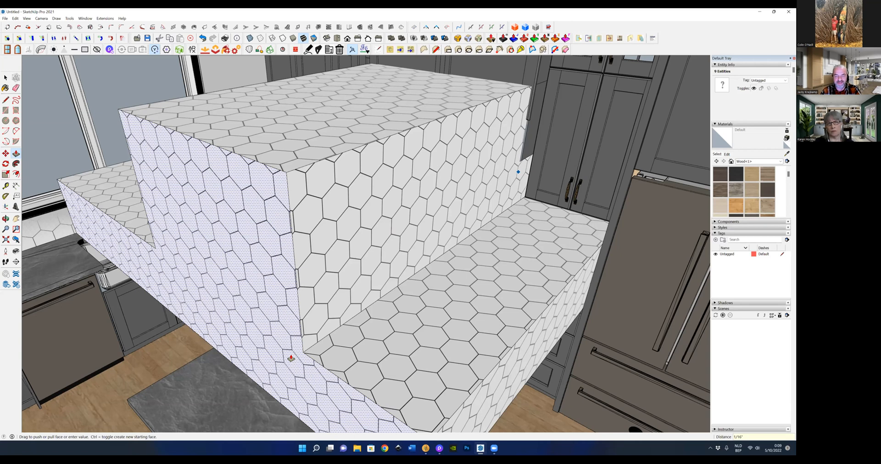
{"action": "type", "text": "6"}
{"action": "key", "text": "Return"}
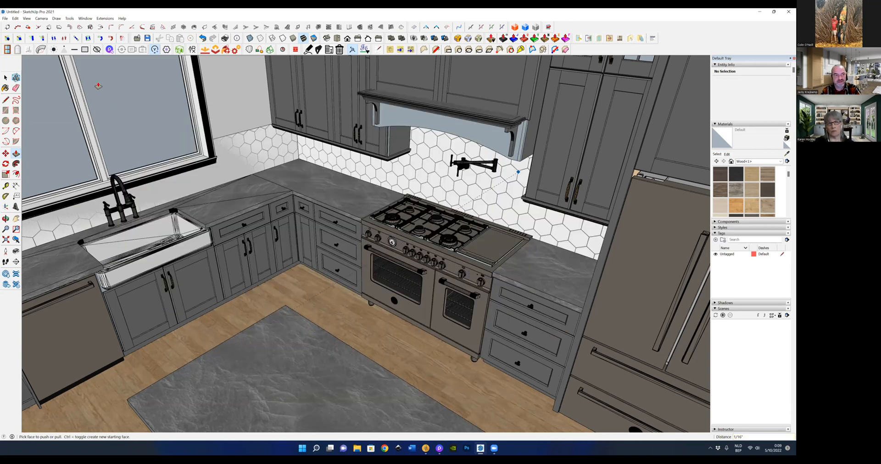
{"action": "left_click", "coordinate": [5, 78]}
Examine the textured kitchen with its thickened backsplash from above
{"action": "key", "text": "shift+z"}
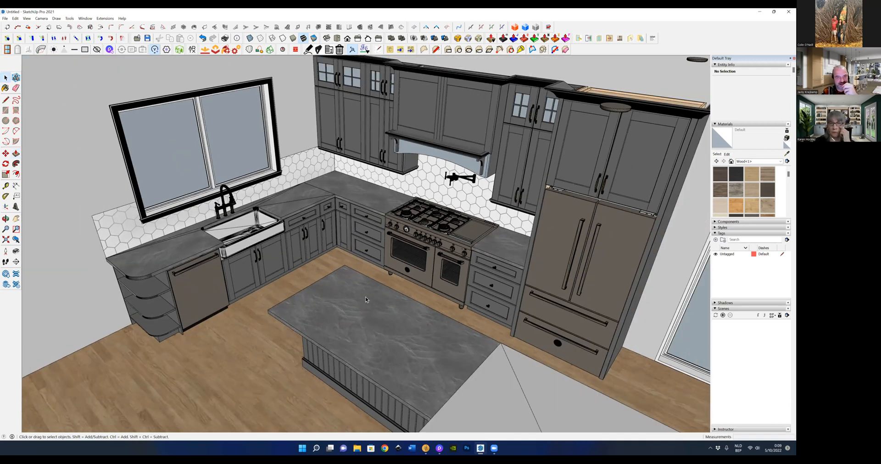
{"action": "scroll", "coordinate": [397, 239], "scroll_direction": "down", "scroll_amount": 3}
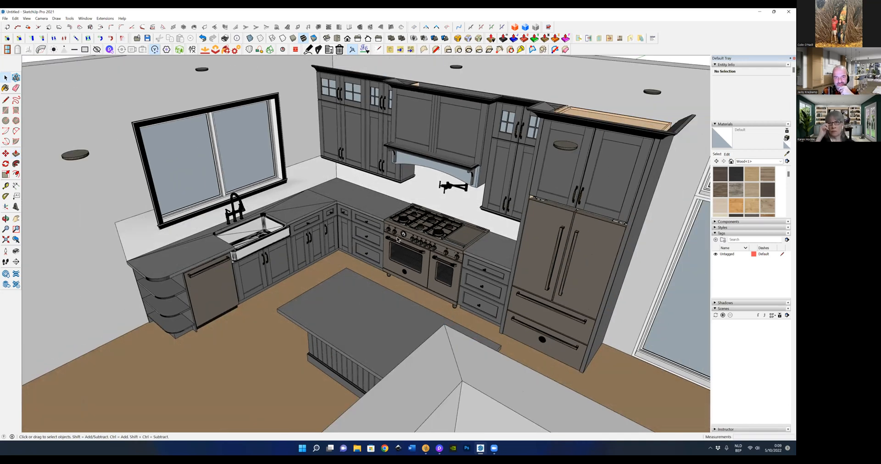
{"action": "scroll", "coordinate": [397, 239], "scroll_direction": "down", "scroll_amount": 5}
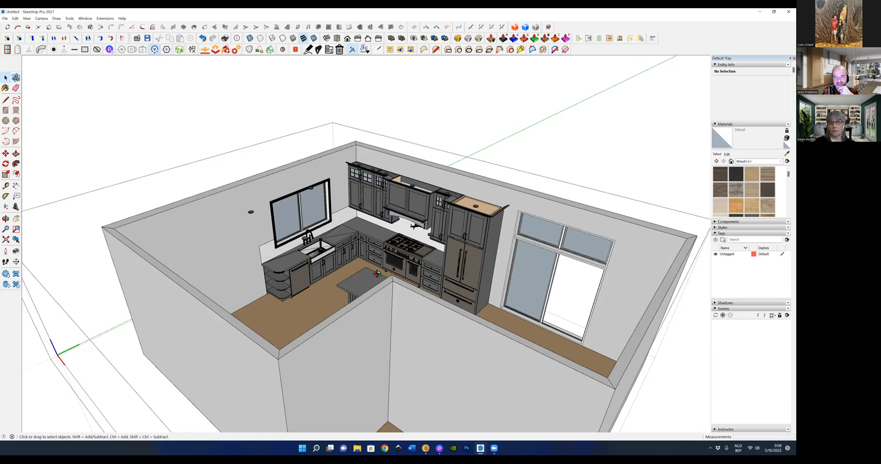
{"action": "scroll", "coordinate": [499, 280], "scroll_direction": "down", "scroll_amount": 1}
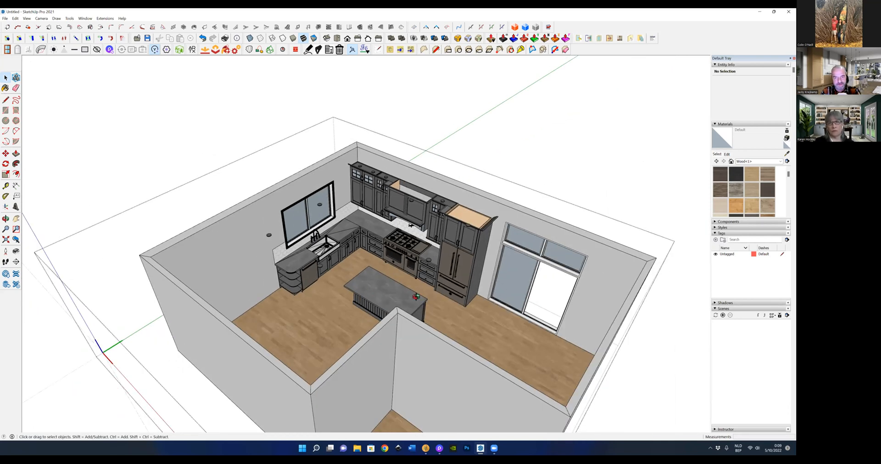
{"action": "middle_click_drag", "start_coordinate": [510, 286], "coordinate": [442, 268]}
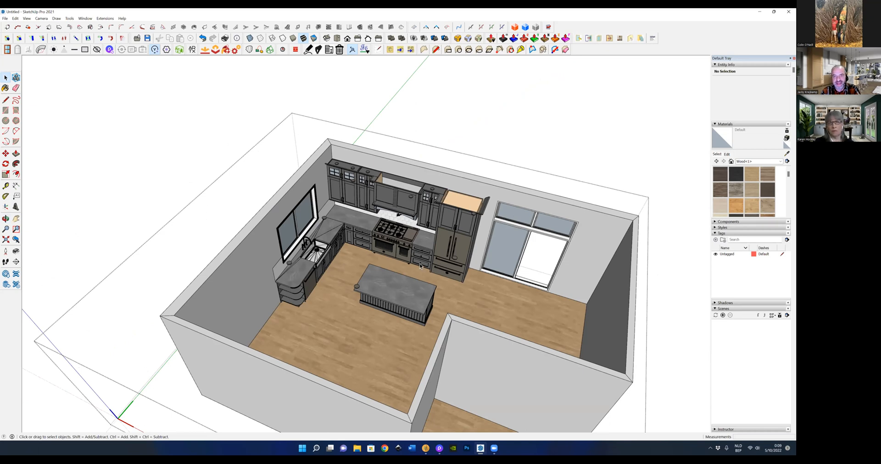
{"action": "scroll", "coordinate": [360, 251], "scroll_direction": "up", "scroll_amount": 4}
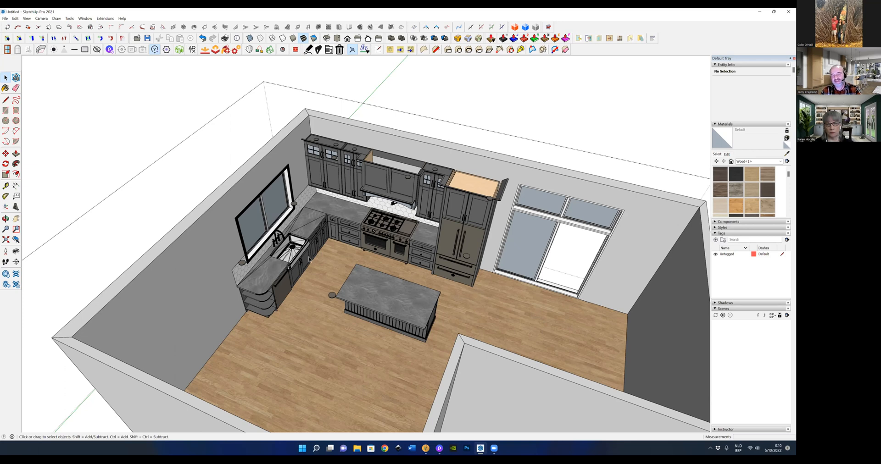
Switch from the textured kitchen to the open Final Kitchen.skp model
{"action": "scroll", "coordinate": [310, 257], "scroll_direction": "down", "scroll_amount": 3}
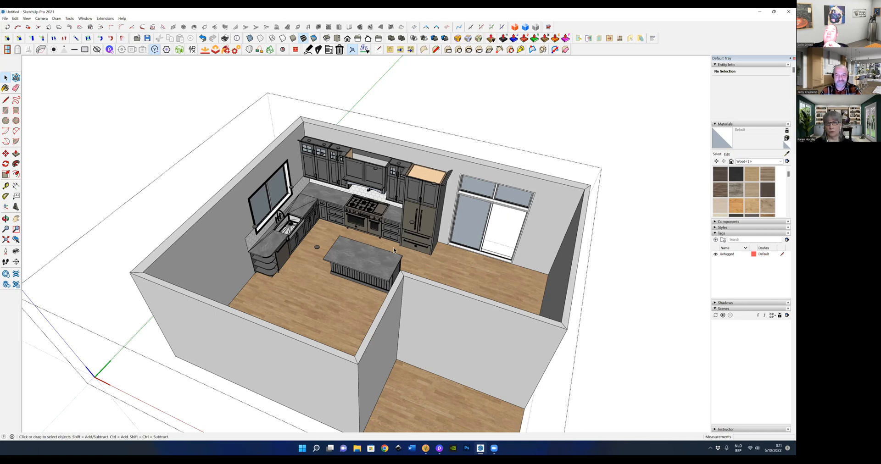
{"action": "scroll", "coordinate": [407, 249], "scroll_direction": "down", "scroll_amount": 2}
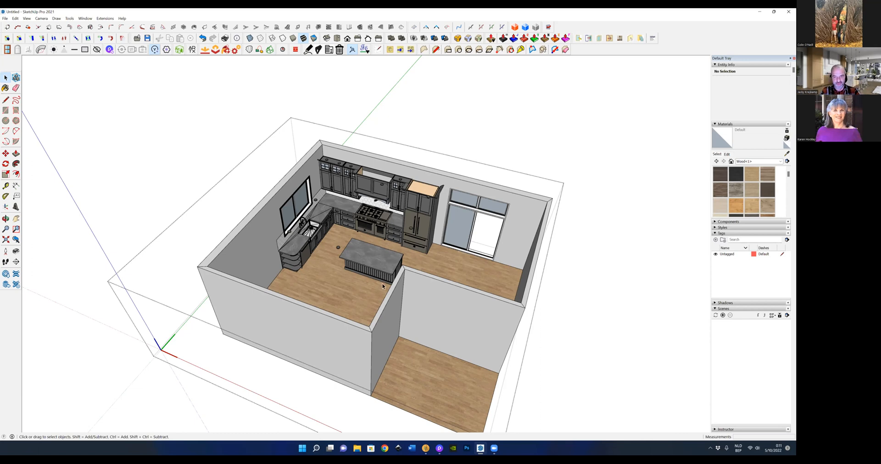
{"action": "middle_click_drag", "start_coordinate": [383, 260], "coordinate": [461, 283]}
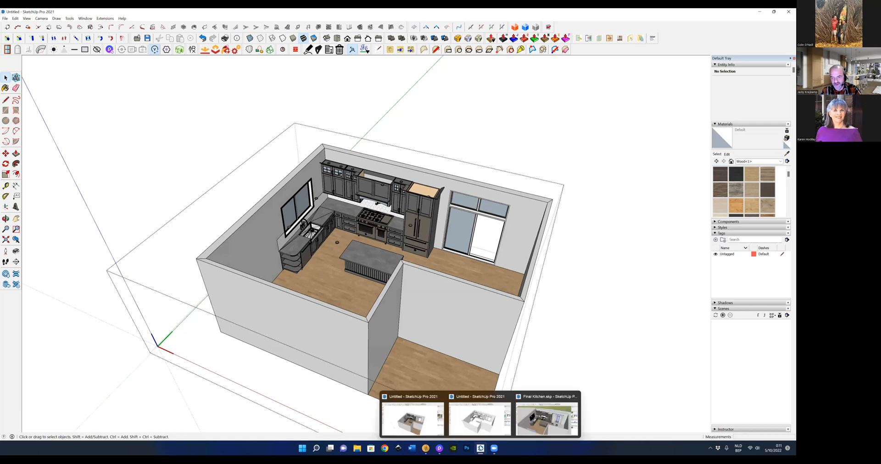
{"action": "mouse_move", "coordinate": [481, 448]}
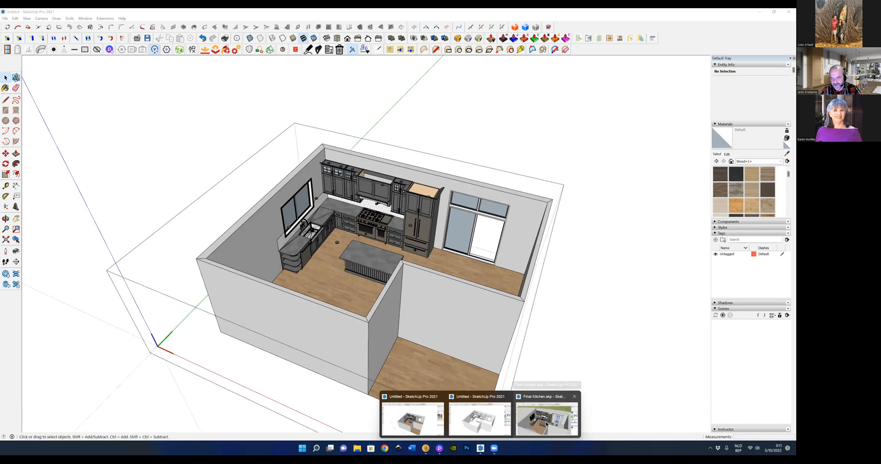
{"action": "left_click", "coordinate": [551, 423]}
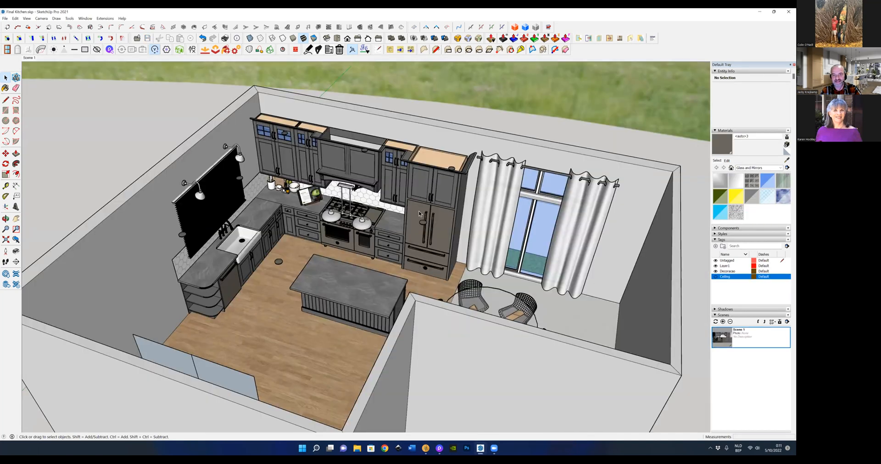
Examine the furnished kitchen from above, including the countertop decor, wall and pendant lamps, window covering, curtains and dining set
{"action": "scroll", "coordinate": [419, 213], "scroll_direction": "down", "scroll_amount": 3}
{"action": "left_click", "coordinate": [411, 210]}
{"action": "middle_click_drag", "start_coordinate": [403, 214], "coordinate": [310, 250]}
{"action": "middle_click_drag", "start_coordinate": [463, 190], "coordinate": [480, 275]}
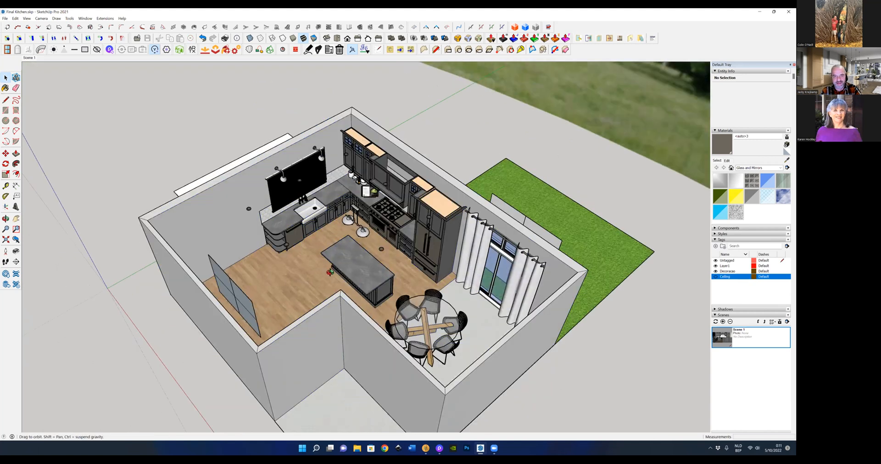
{"action": "middle_click_drag", "start_coordinate": [326, 194], "coordinate": [335, 170]}
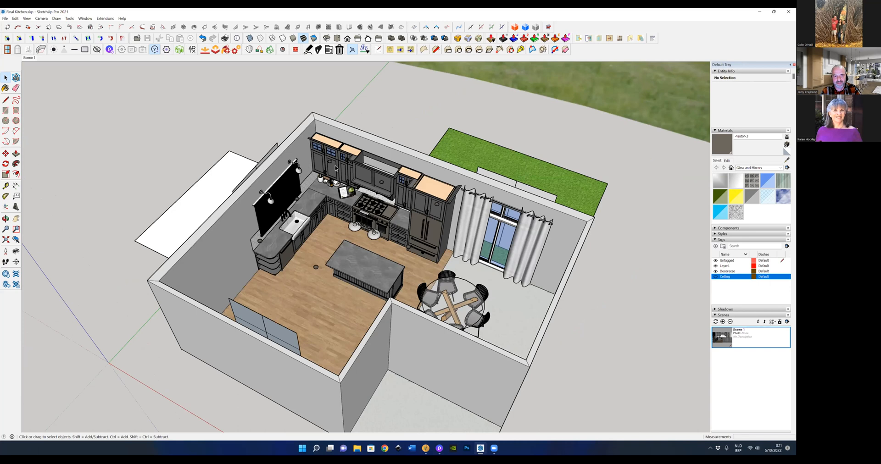
{"action": "scroll", "coordinate": [335, 171], "scroll_direction": "up", "scroll_amount": 1}
{"action": "scroll", "coordinate": [331, 176], "scroll_direction": "up", "scroll_amount": 2}
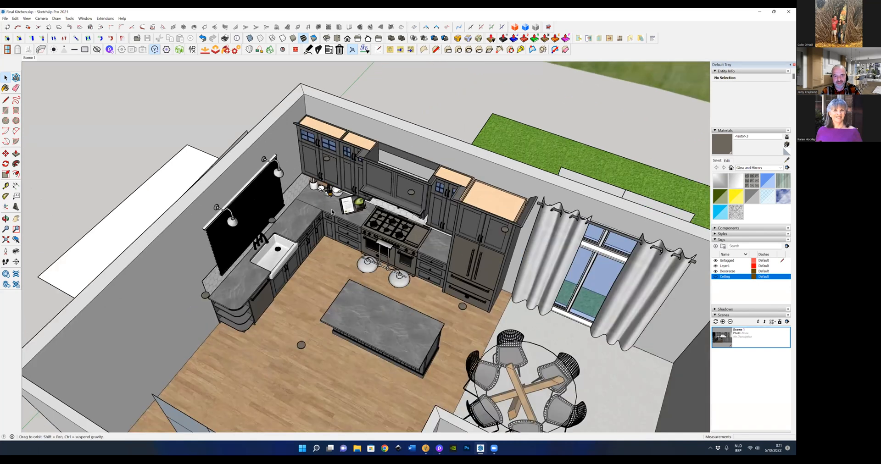
{"action": "scroll", "coordinate": [354, 232], "scroll_direction": "up", "scroll_amount": 2}
{"action": "scroll", "coordinate": [353, 225], "scroll_direction": "up", "scroll_amount": 2}
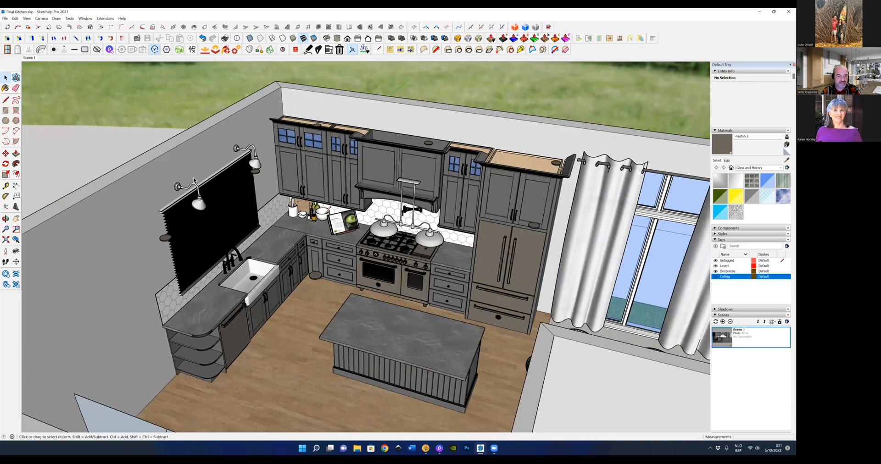
{"action": "scroll", "coordinate": [344, 229], "scroll_direction": "up", "scroll_amount": 2}
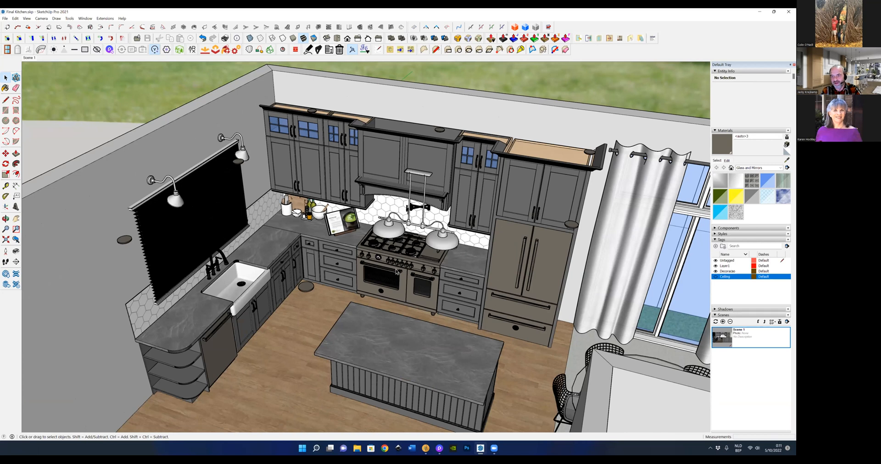
{"action": "scroll", "coordinate": [397, 271], "scroll_direction": "down", "scroll_amount": 2}
{"action": "scroll", "coordinate": [415, 188], "scroll_direction": "down", "scroll_amount": 2}
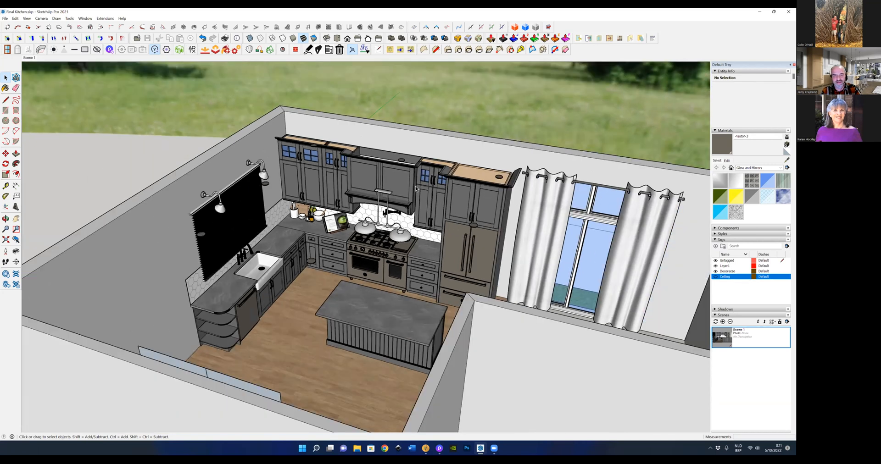
{"action": "scroll", "coordinate": [416, 188], "scroll_direction": "down", "scroll_amount": 4}
Examine the lawn outside the kitchen and the curved tree backdrop surrounding the building
{"action": "middle_click_drag", "start_coordinate": [513, 217], "coordinate": [452, 236]}
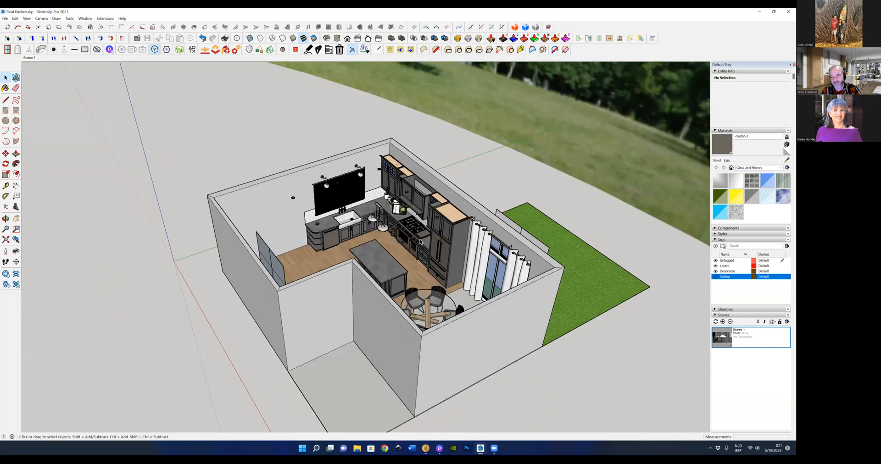
{"action": "middle_click_drag", "start_coordinate": [580, 271], "coordinate": [575, 311]}
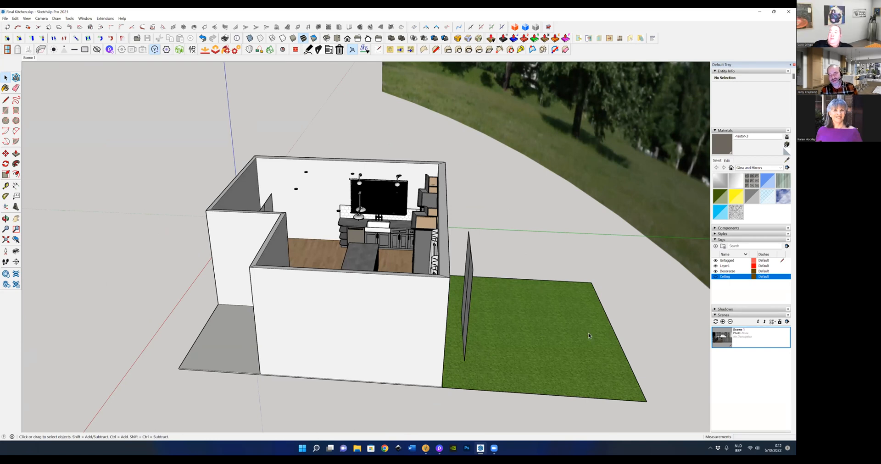
{"action": "scroll", "coordinate": [571, 316], "scroll_direction": "down", "scroll_amount": 5}
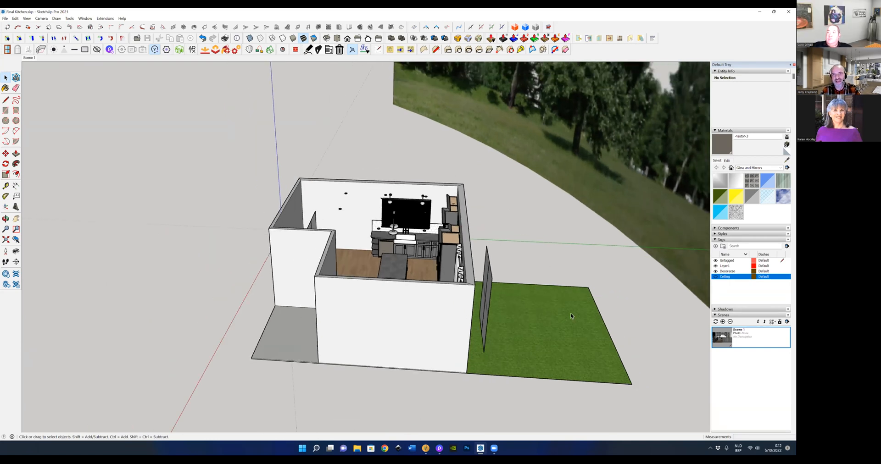
{"action": "middle_click_drag", "start_coordinate": [571, 316], "coordinate": [576, 219]}
{"action": "middle_click_drag", "start_coordinate": [297, 200], "coordinate": [278, 216]}
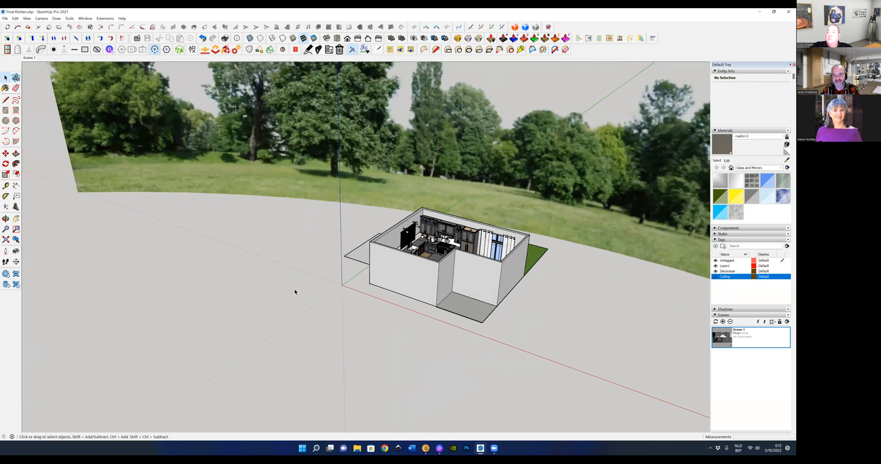
{"action": "scroll", "coordinate": [294, 292], "scroll_direction": "down", "scroll_amount": 2}
{"action": "scroll", "coordinate": [252, 250], "scroll_direction": "down", "scroll_amount": 1}
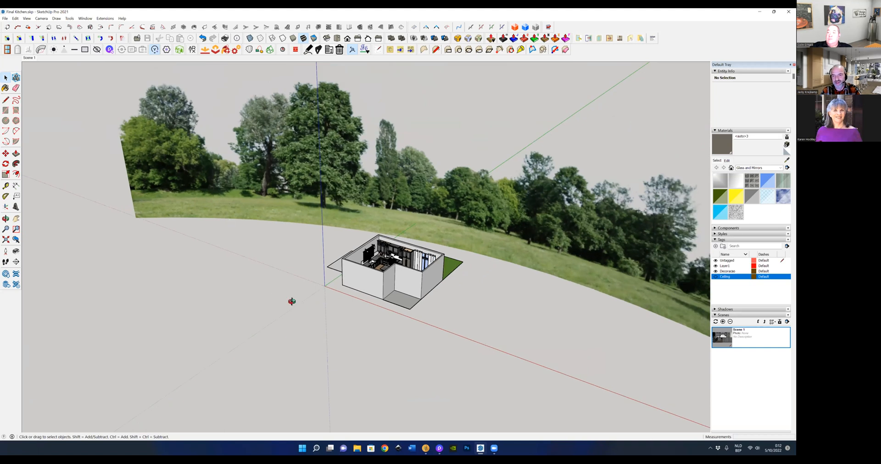
{"action": "middle_click_drag", "start_coordinate": [301, 271], "coordinate": [303, 277]}
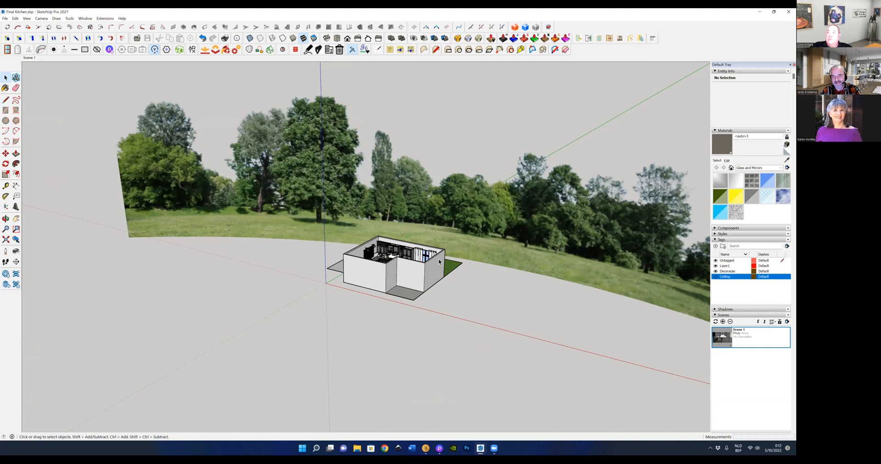
Examine how the backdrop and the outdoor ground planes sit relative to the kitchen's windows from several sides
{"action": "scroll", "coordinate": [439, 258], "scroll_direction": "up", "scroll_amount": 3}
{"action": "middle_click_drag", "start_coordinate": [424, 270], "coordinate": [441, 283]}
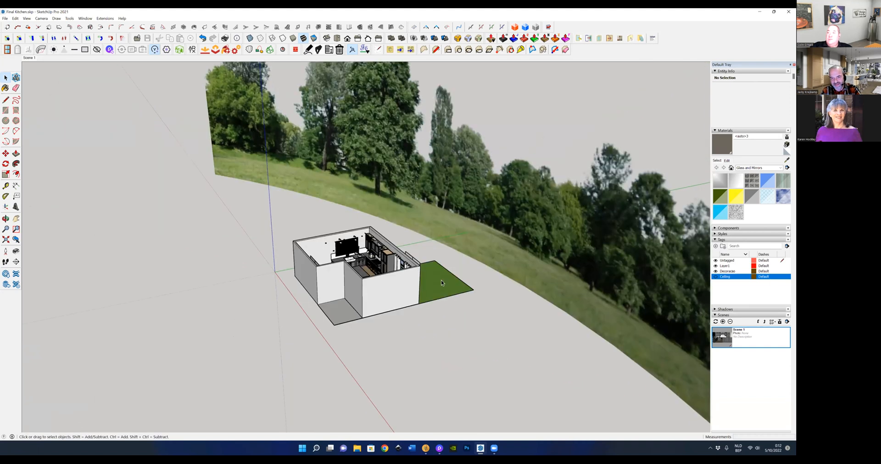
{"action": "mouse_move", "coordinate": [376, 298]}
{"action": "middle_mouse_down"}
{"action": "mouse_move", "coordinate": [467, 310]}
{"action": "mouse_move", "coordinate": [384, 283]}
{"action": "middle_mouse_up"}
{"action": "scroll", "coordinate": [384, 283], "scroll_direction": "up", "scroll_amount": 4}
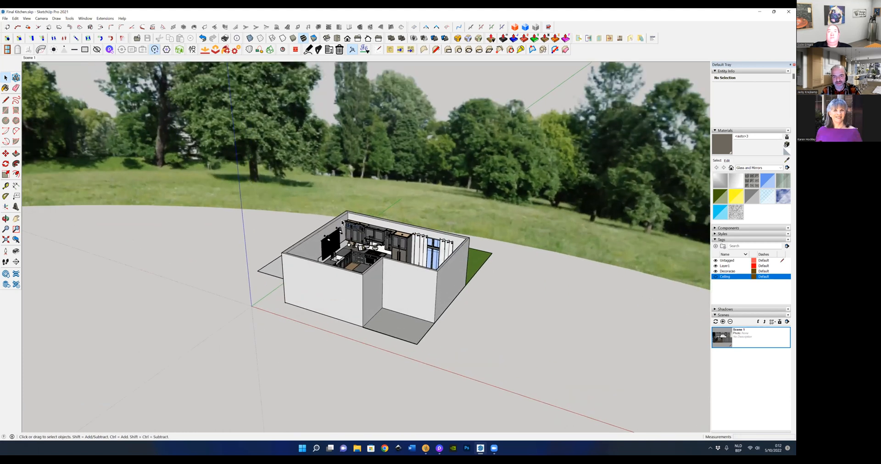
{"action": "scroll", "coordinate": [404, 233], "scroll_direction": "up", "scroll_amount": 3}
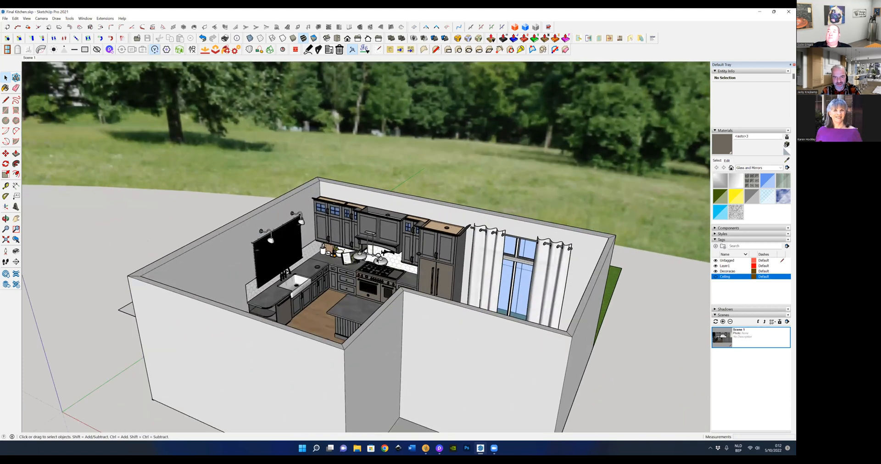
{"action": "middle_click_drag", "start_coordinate": [377, 261], "coordinate": [320, 309]}
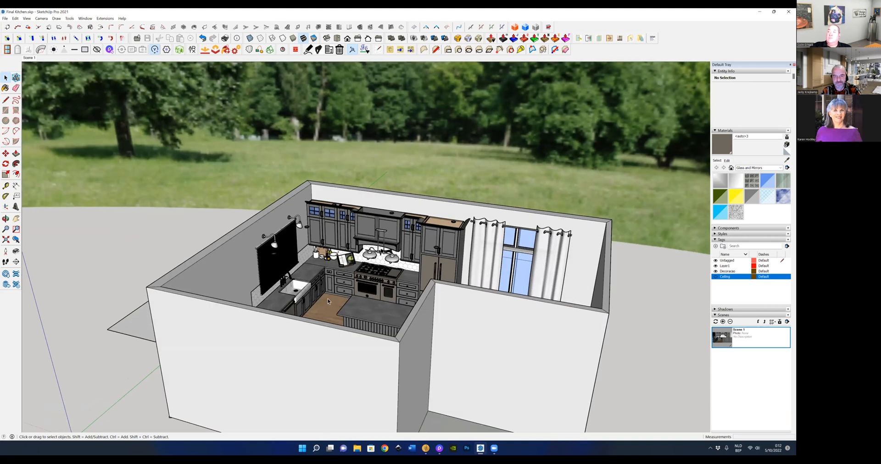
{"action": "middle_click_drag", "start_coordinate": [355, 306], "coordinate": [403, 305]}
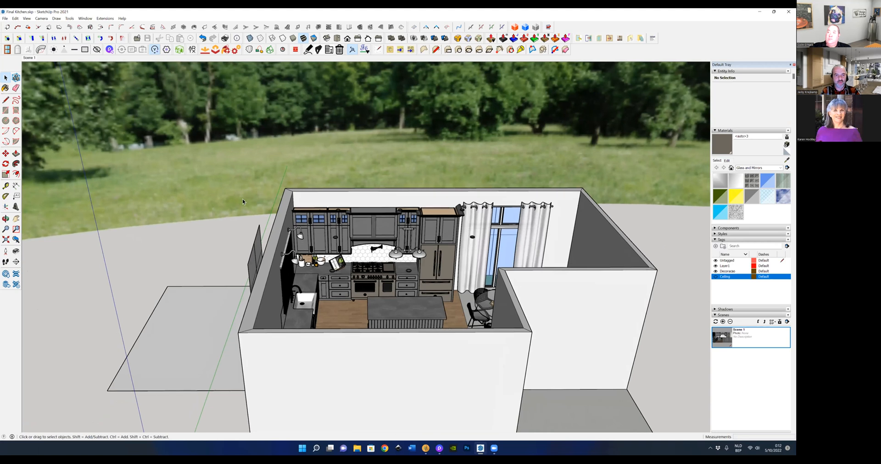
{"action": "scroll", "coordinate": [243, 202], "scroll_direction": "down", "scroll_amount": 4}
{"action": "middle_click_drag", "start_coordinate": [252, 271], "coordinate": [291, 285]}
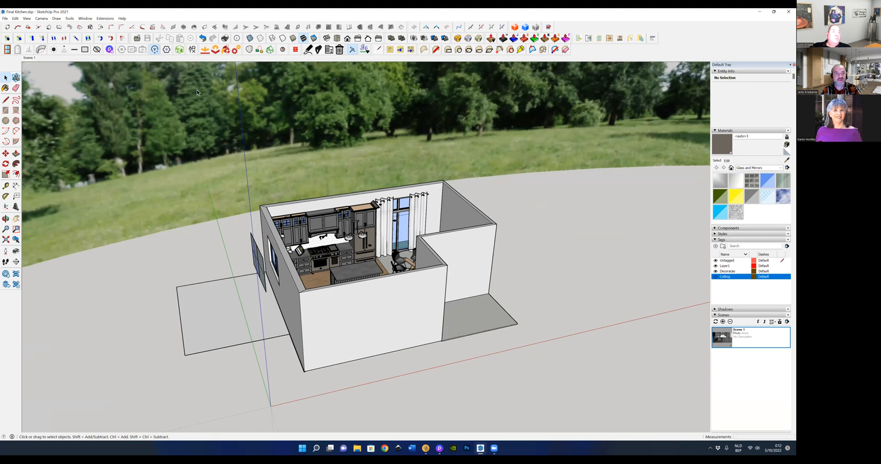
Show the Ceiling tag over the kitchen and hide it again
{"action": "left_click", "coordinate": [110, 50]}
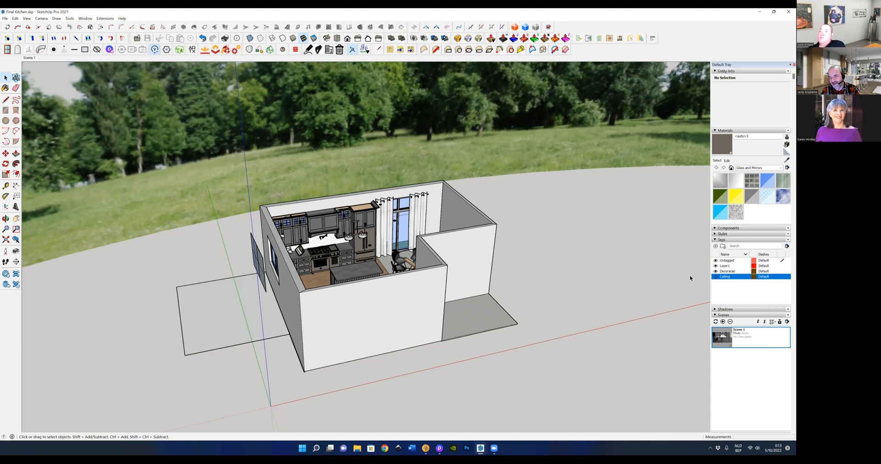
{"action": "left_click", "coordinate": [715, 277]}
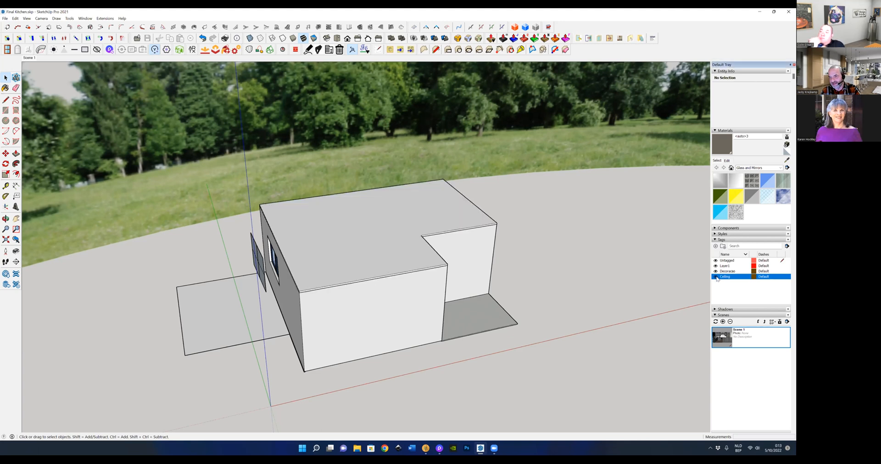
{"action": "left_click", "coordinate": [715, 277]}
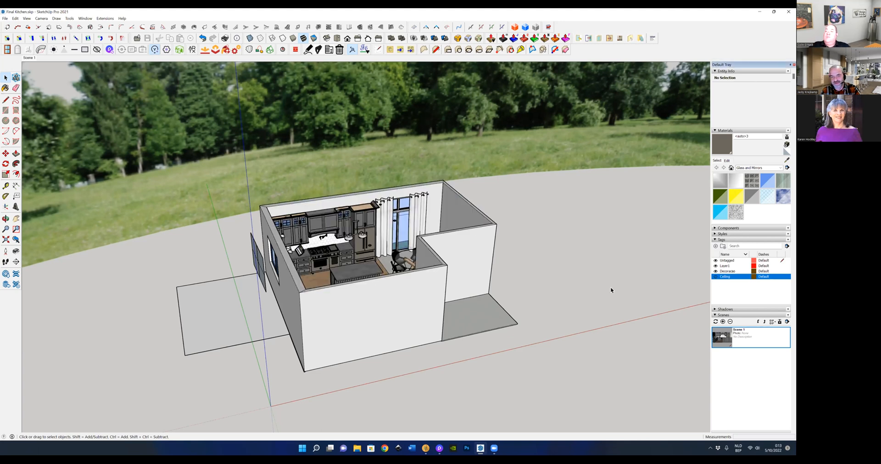
Try to move the view through the front wall into the kitchen, and return to an overview of the open room
{"action": "middle_click_drag", "start_coordinate": [403, 291], "coordinate": [371, 269]}
{"action": "scroll", "coordinate": [371, 268], "scroll_direction": "up", "scroll_amount": 4}
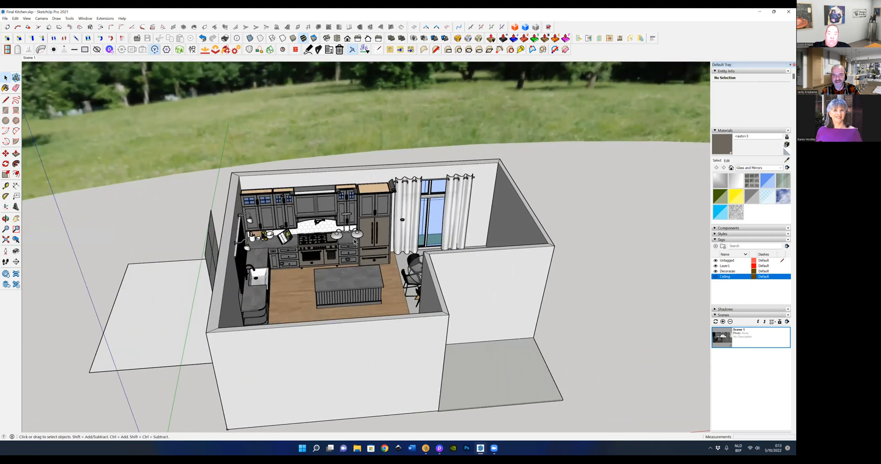
{"action": "middle_click_drag", "start_coordinate": [348, 310], "coordinate": [330, 260]}
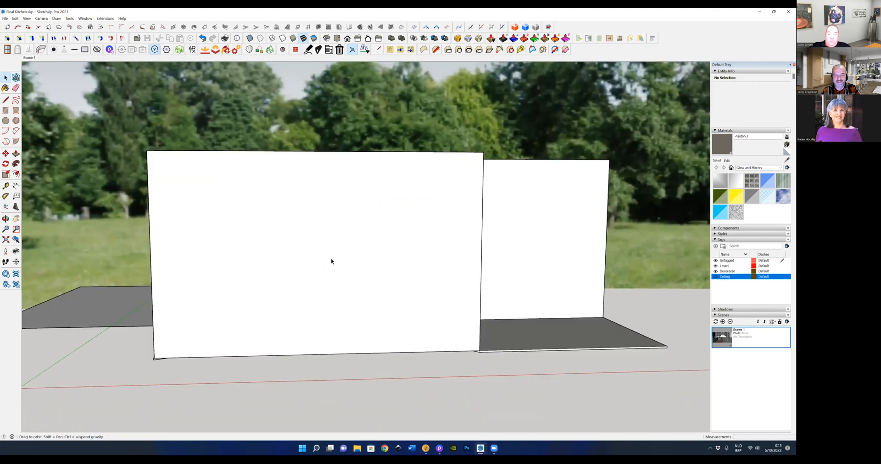
{"action": "scroll", "coordinate": [338, 224], "scroll_direction": "down", "scroll_amount": 2}
{"action": "scroll", "coordinate": [338, 225], "scroll_direction": "up", "scroll_amount": 1}
{"action": "scroll", "coordinate": [338, 225], "scroll_direction": "up", "scroll_amount": 3}
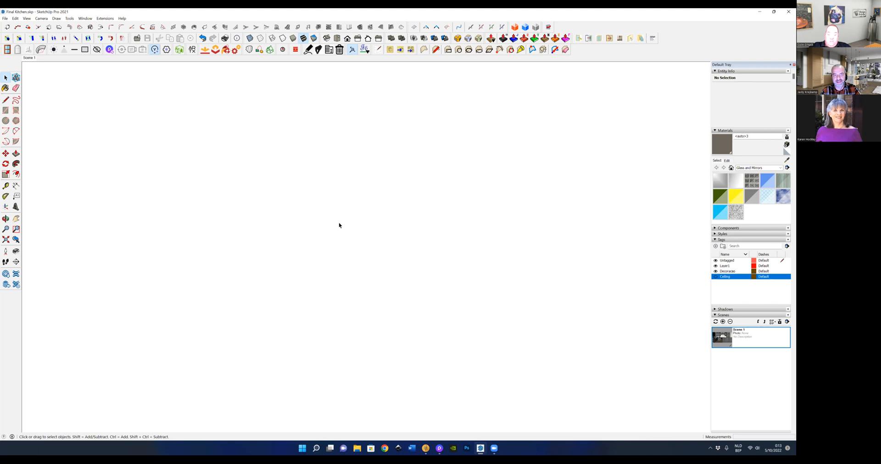
{"action": "scroll", "coordinate": [347, 265], "scroll_direction": "down", "scroll_amount": 2}
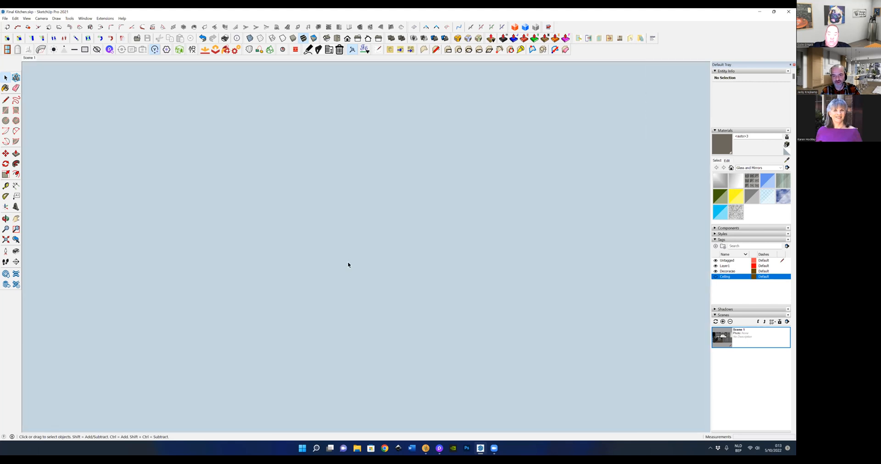
{"action": "scroll", "coordinate": [348, 262], "scroll_direction": "down", "scroll_amount": 3}
{"action": "scroll", "coordinate": [376, 254], "scroll_direction": "up", "scroll_amount": 2}
{"action": "scroll", "coordinate": [376, 253], "scroll_direction": "down", "scroll_amount": 2}
{"action": "scroll", "coordinate": [374, 256], "scroll_direction": "up", "scroll_amount": 4}
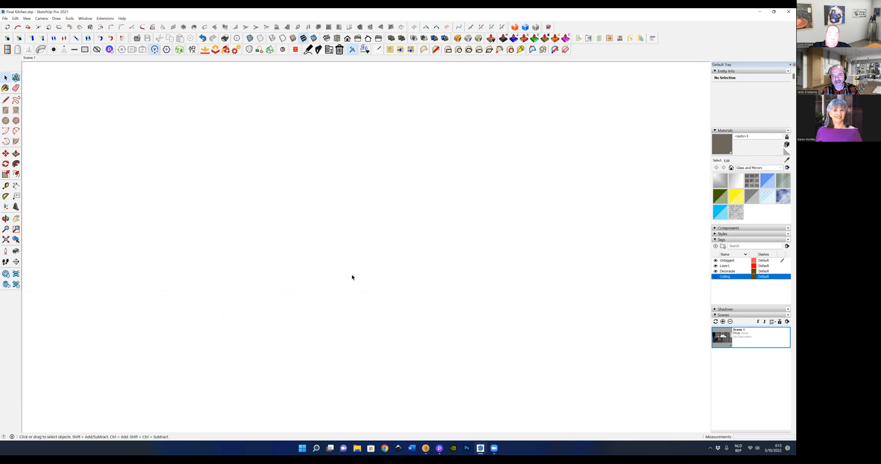
{"action": "scroll", "coordinate": [352, 273], "scroll_direction": "down", "scroll_amount": 1}
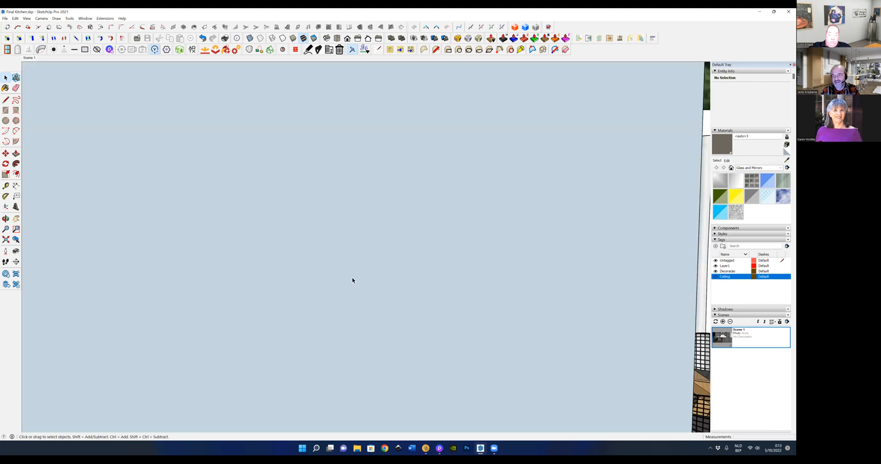
{"action": "scroll", "coordinate": [352, 277], "scroll_direction": "up", "scroll_amount": 3}
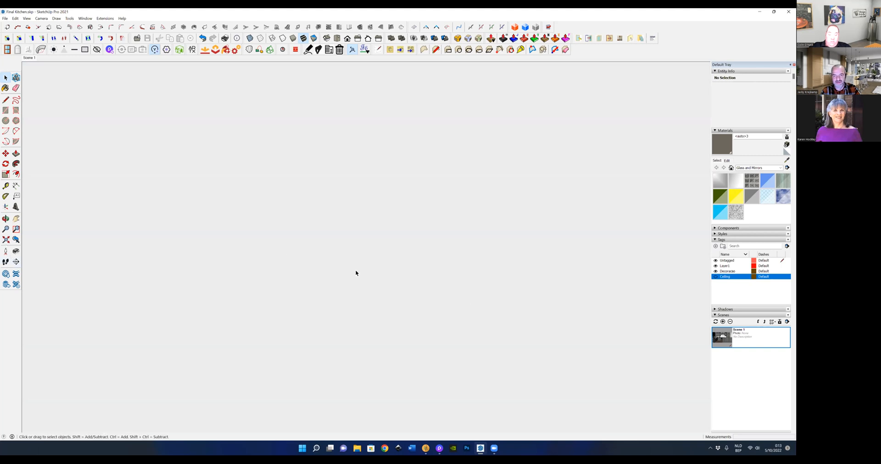
{"action": "key", "text": "shift+z"}
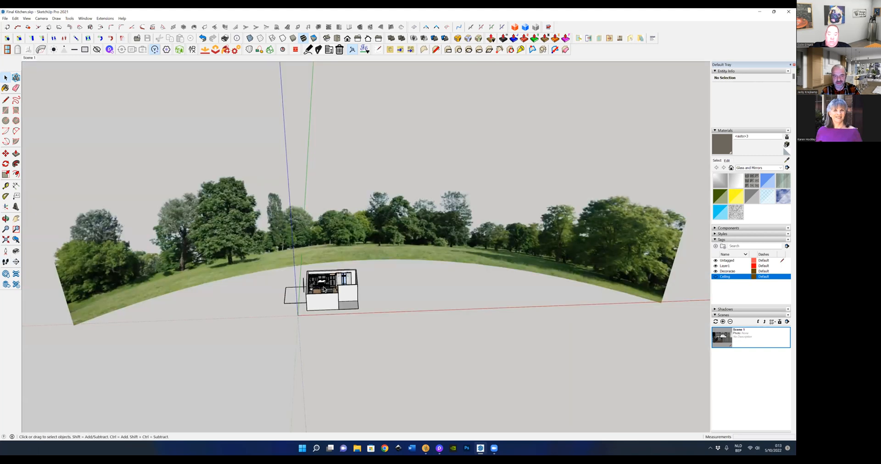
{"action": "scroll", "coordinate": [323, 289], "scroll_direction": "up", "scroll_amount": 6}
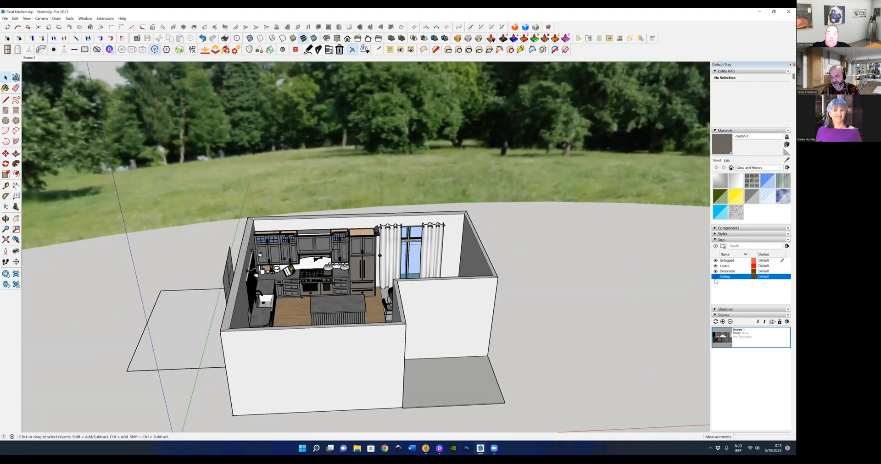
Switch the Ceiling tag on and off once more and view the open kitchen from a wider angle
{"action": "left_click", "coordinate": [716, 277]}
{"action": "left_click", "coordinate": [715, 277]}
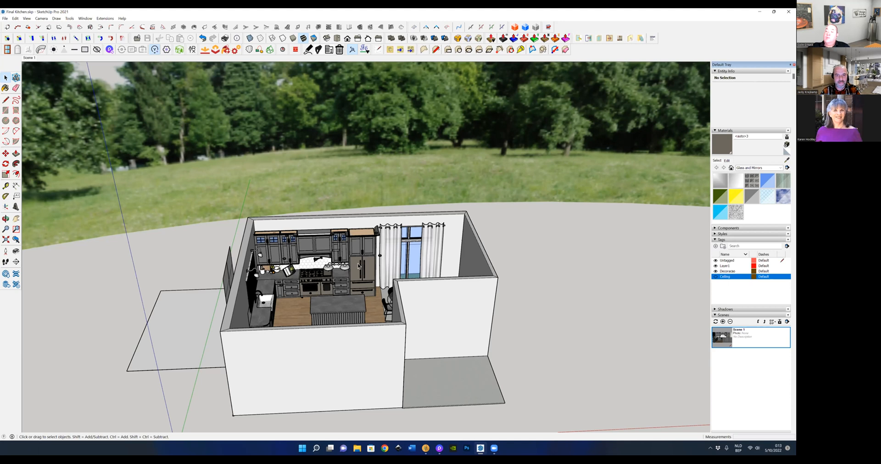
{"action": "mouse_move", "coordinate": [501, 272]}
{"action": "middle_mouse_down"}
{"action": "mouse_move", "coordinate": [513, 247]}
{"action": "mouse_move", "coordinate": [432, 275]}
{"action": "mouse_move", "coordinate": [135, 95]}
{"action": "middle_mouse_up"}
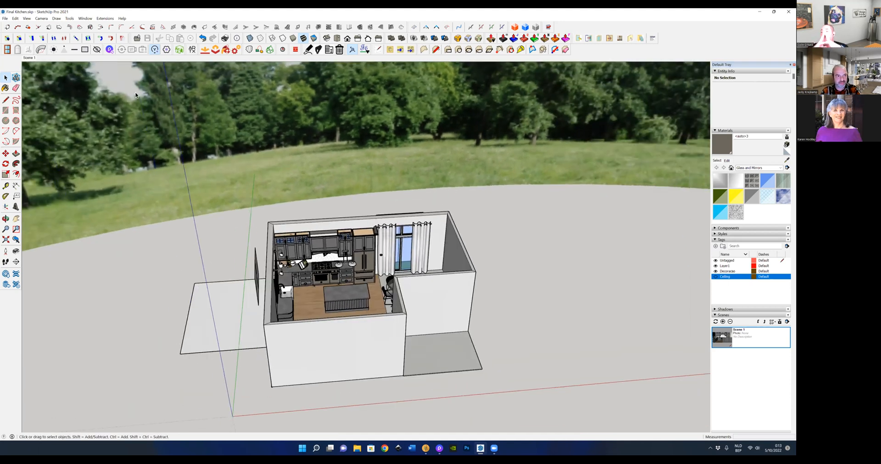
Recall Scene 1 inside the kitchen, back out to an overview of the building, and hide the Ceiling tag
{"action": "left_click", "coordinate": [29, 57]}
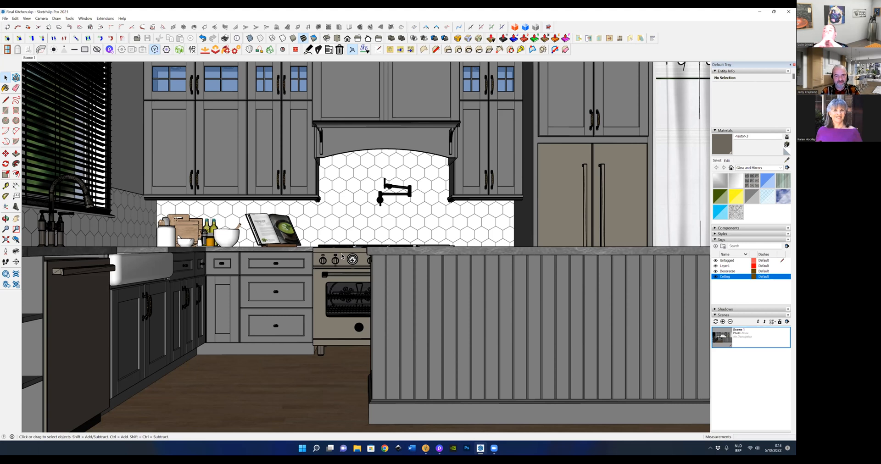
{"action": "middle_click_drag", "start_coordinate": [341, 258], "coordinate": [334, 284]}
{"action": "scroll", "coordinate": [333, 284], "scroll_direction": "down", "scroll_amount": 10}
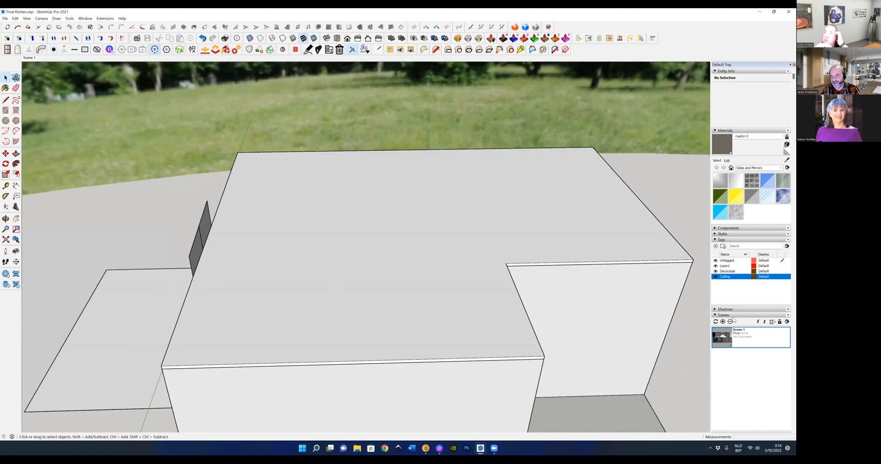
{"action": "left_click", "coordinate": [715, 277]}
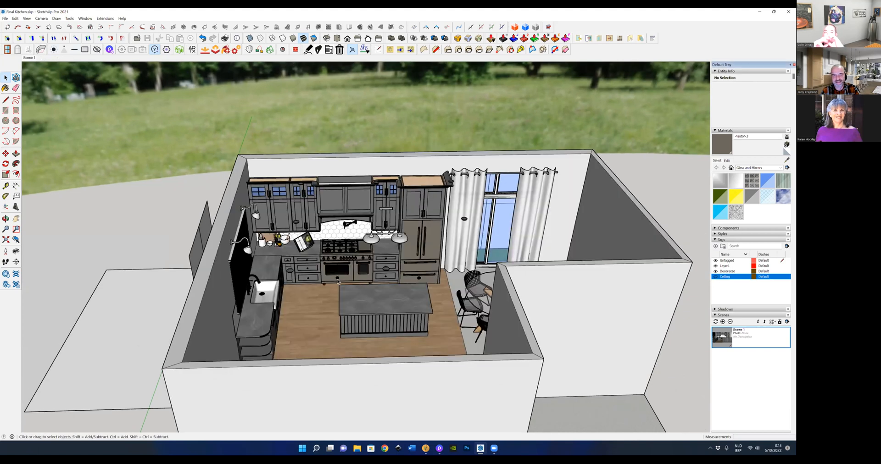
Examine the panes standing outside the two windows and the ground planes beside them from several sides of the building
{"action": "middle_click_drag", "start_coordinate": [283, 272], "coordinate": [281, 275]}
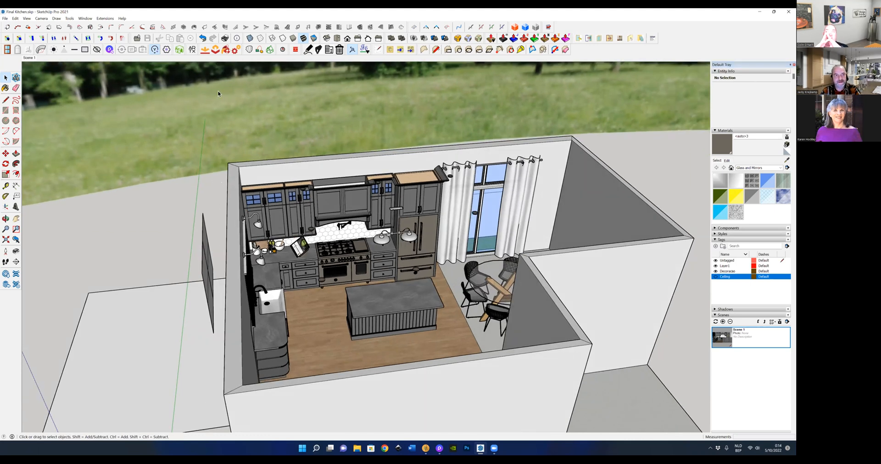
{"action": "middle_click_drag", "start_coordinate": [205, 211], "coordinate": [217, 193]}
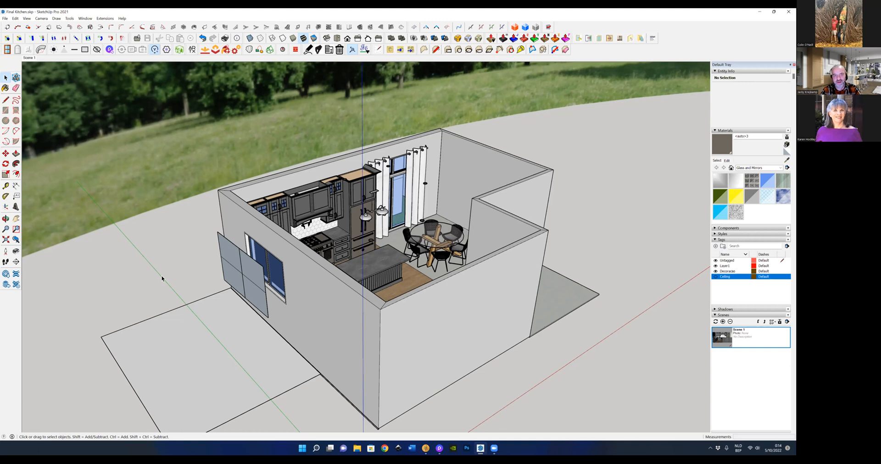
{"action": "middle_click_drag", "start_coordinate": [185, 296], "coordinate": [301, 255]}
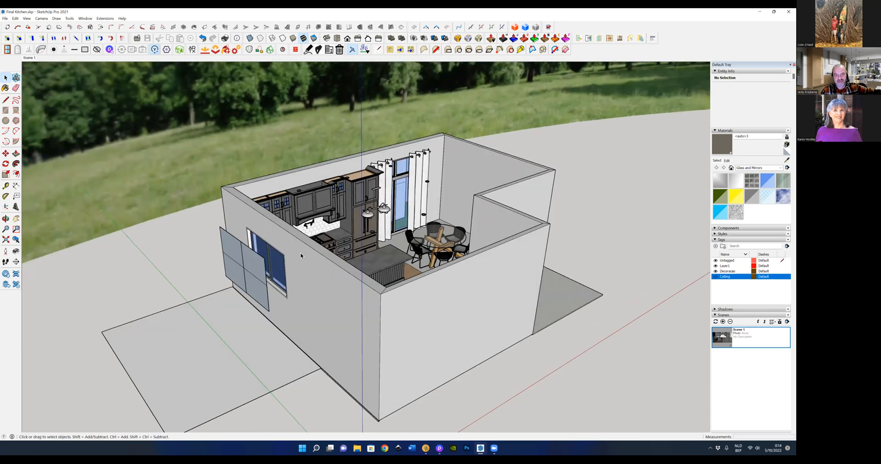
{"action": "middle_click_drag", "start_coordinate": [226, 302], "coordinate": [234, 231]}
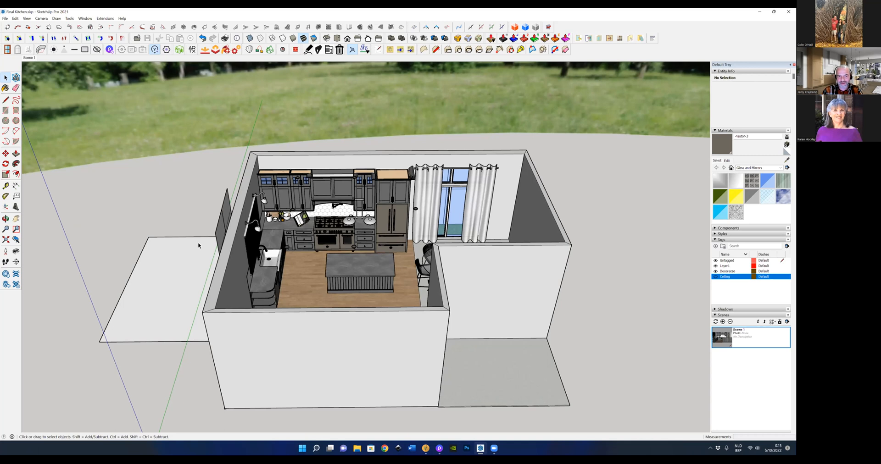
{"action": "middle_click_drag", "start_coordinate": [198, 241], "coordinate": [128, 260]}
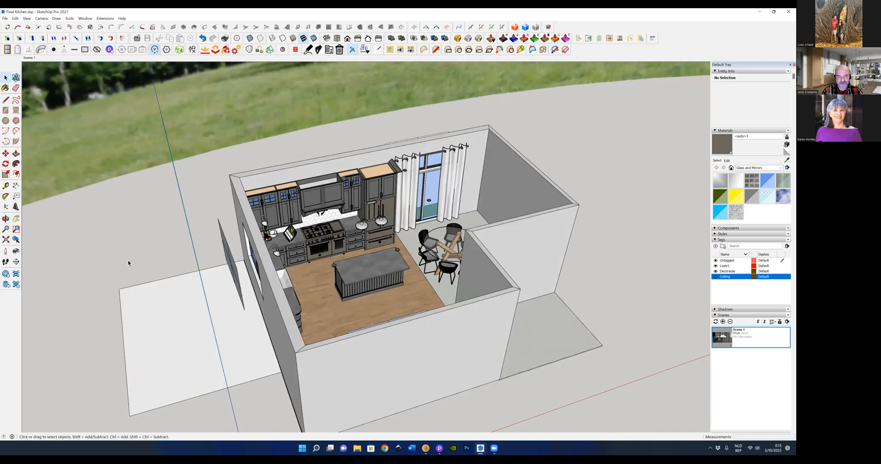
{"action": "scroll", "coordinate": [142, 258], "scroll_direction": "down", "scroll_amount": 1}
{"action": "middle_click_drag", "start_coordinate": [230, 221], "coordinate": [402, 231]}
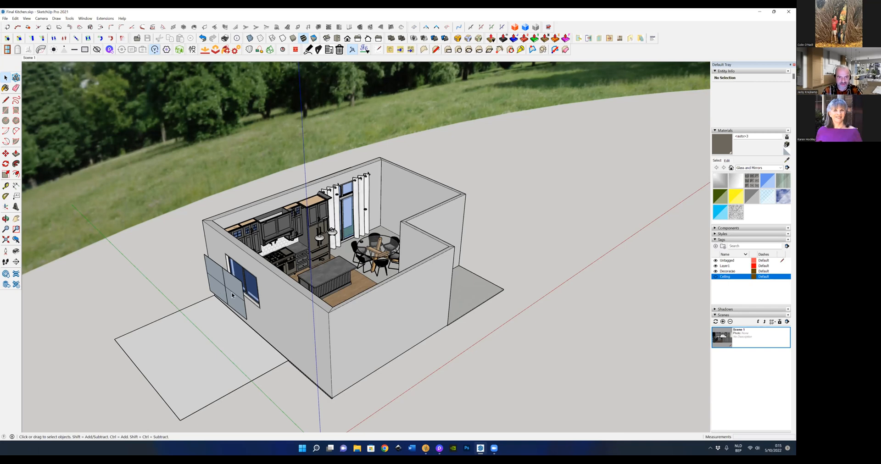
{"action": "middle_click_drag", "start_coordinate": [251, 261], "coordinate": [448, 293]}
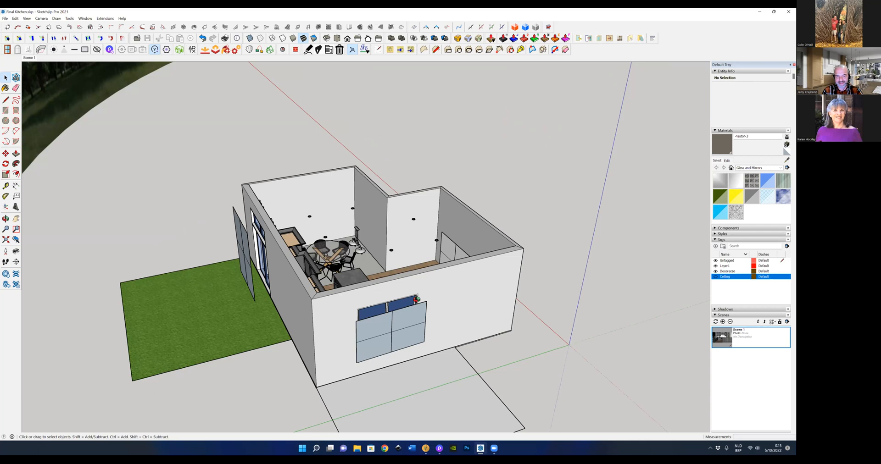
{"action": "middle_click_drag", "start_coordinate": [317, 309], "coordinate": [461, 315]}
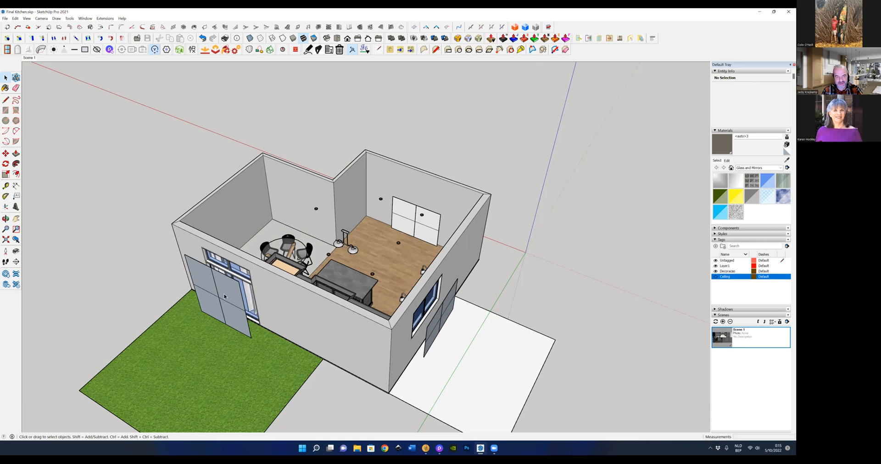
{"action": "middle_click_drag", "start_coordinate": [443, 307], "coordinate": [147, 292]}
{"action": "middle_click_drag", "start_coordinate": [367, 294], "coordinate": [101, 256]}
{"action": "middle_click_drag", "start_coordinate": [459, 280], "coordinate": [332, 274]}
Examine the range wall up close, including the light strips on the underside of the wall cabinets
{"action": "scroll", "coordinate": [278, 275], "scroll_direction": "up", "scroll_amount": 3}
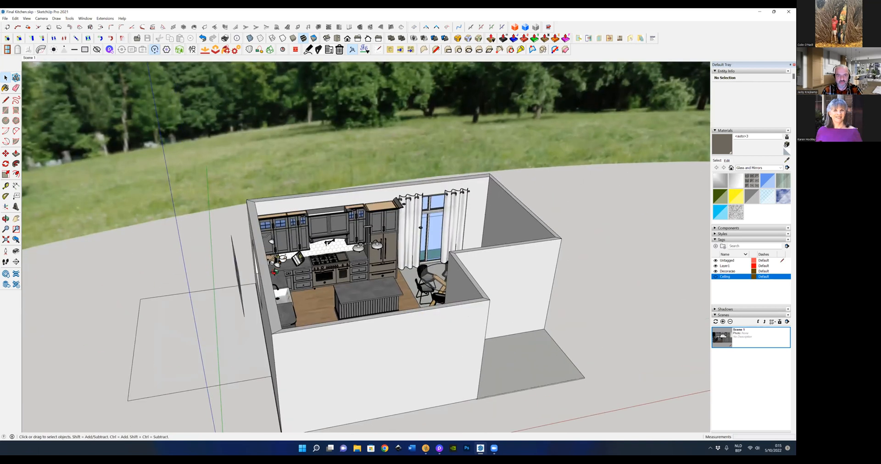
{"action": "scroll", "coordinate": [278, 274], "scroll_direction": "up", "scroll_amount": 1}
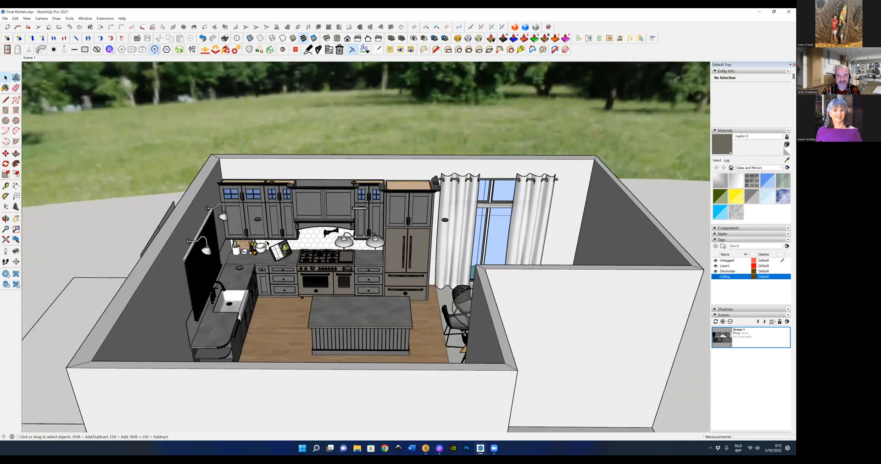
{"action": "scroll", "coordinate": [269, 243], "scroll_direction": "up", "scroll_amount": 1}
{"action": "scroll", "coordinate": [294, 224], "scroll_direction": "up", "scroll_amount": 2}
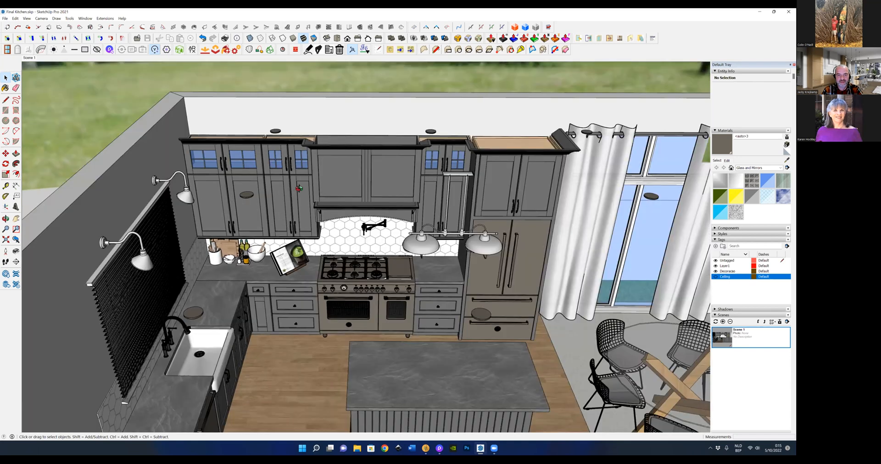
{"action": "scroll", "coordinate": [306, 125], "scroll_direction": "up", "scroll_amount": 3}
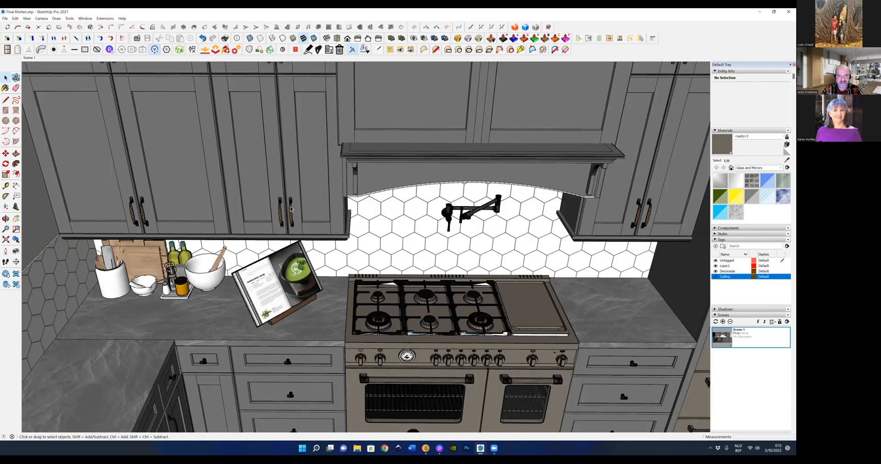
{"action": "middle_click_drag", "start_coordinate": [276, 125], "coordinate": [272, 106]}
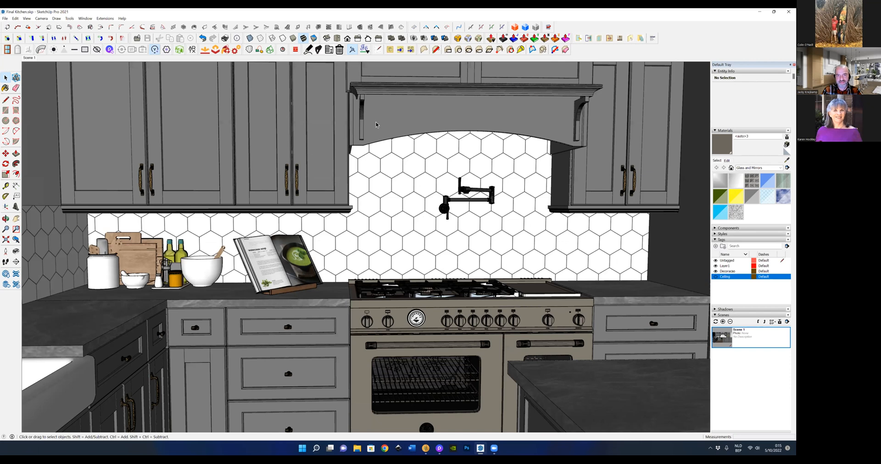
{"action": "scroll", "coordinate": [350, 115], "scroll_direction": "up", "scroll_amount": 4}
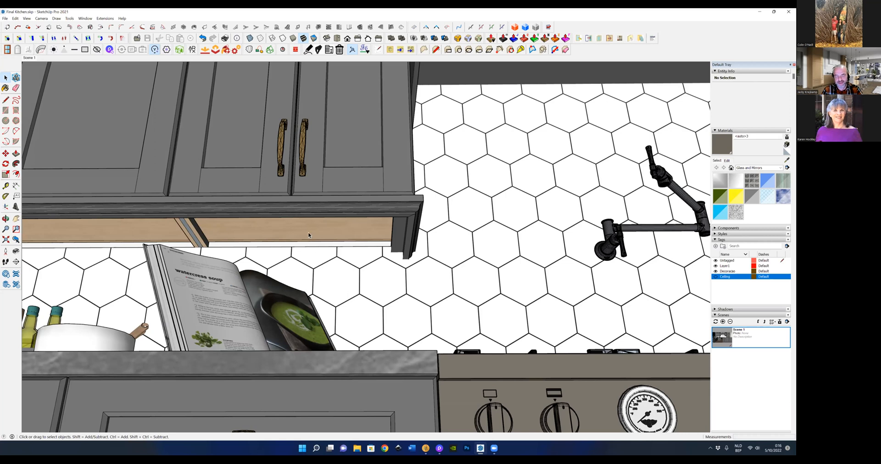
{"action": "scroll", "coordinate": [313, 232], "scroll_direction": "down", "scroll_amount": 3}
{"action": "middle_click_drag", "start_coordinate": [224, 246], "coordinate": [247, 241]}
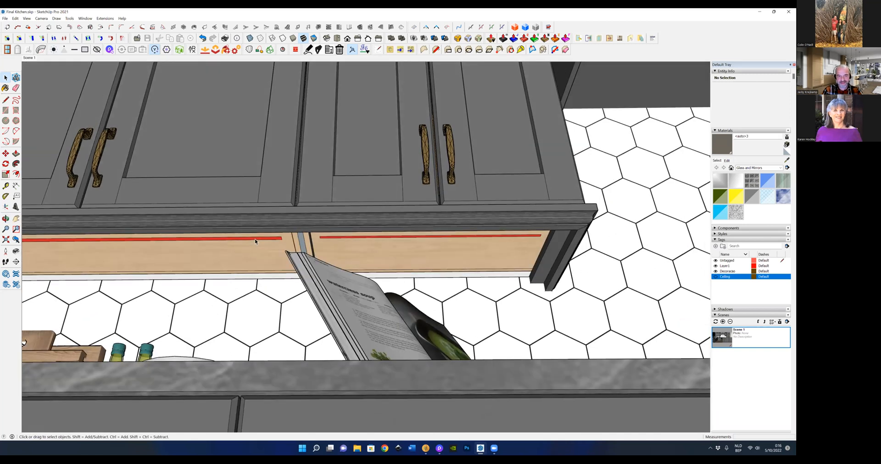
{"action": "scroll", "coordinate": [259, 242], "scroll_direction": "up", "scroll_amount": 2}
{"action": "scroll", "coordinate": [342, 240], "scroll_direction": "up", "scroll_amount": 1}
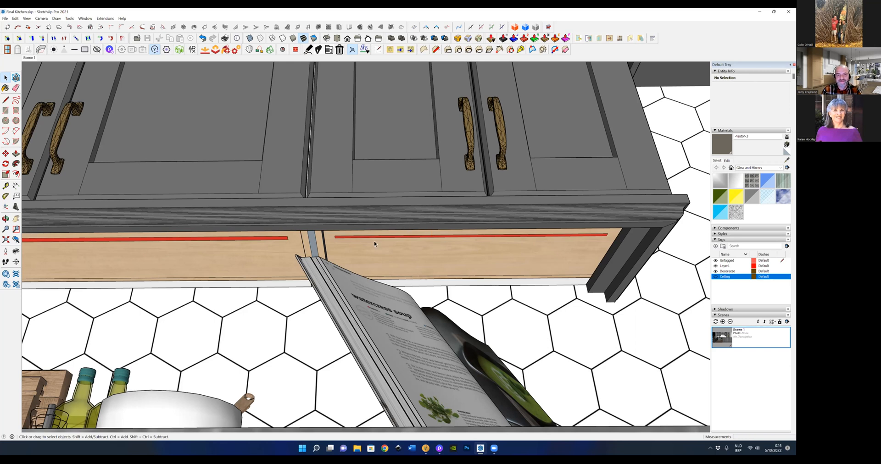
Back out from the wall cabinets to an overview of the open kitchen in front of the tree backdrop
{"action": "scroll", "coordinate": [374, 244], "scroll_direction": "down", "scroll_amount": 5}
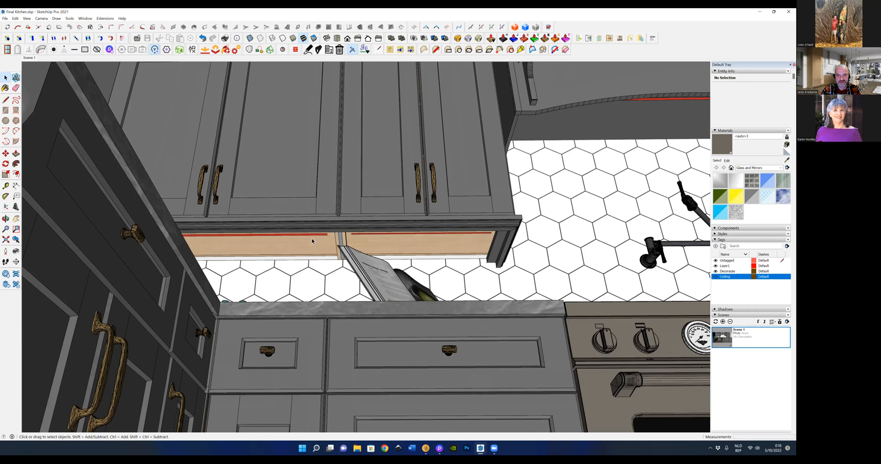
{"action": "scroll", "coordinate": [312, 240], "scroll_direction": "down", "scroll_amount": 5}
{"action": "scroll", "coordinate": [376, 252], "scroll_direction": "down", "scroll_amount": 4}
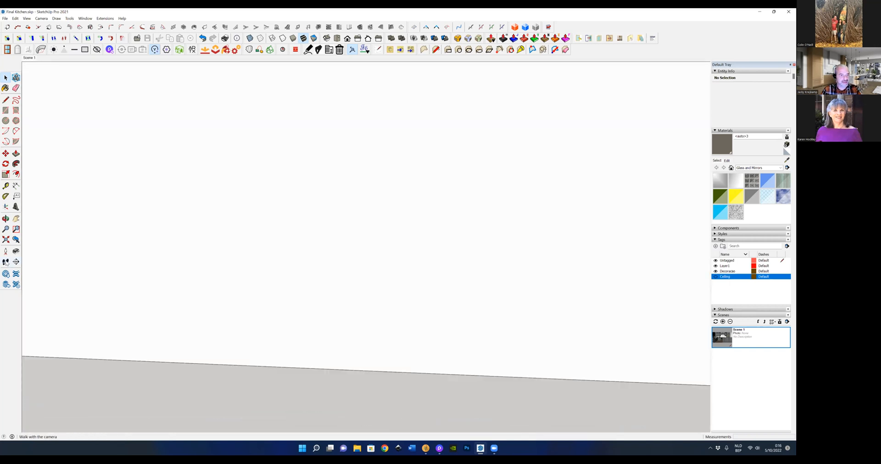
{"action": "scroll", "coordinate": [356, 271], "scroll_direction": "down", "scroll_amount": 5}
{"action": "scroll", "coordinate": [317, 279], "scroll_direction": "down", "scroll_amount": 1}
{"action": "scroll", "coordinate": [317, 277], "scroll_direction": "up", "scroll_amount": 4}
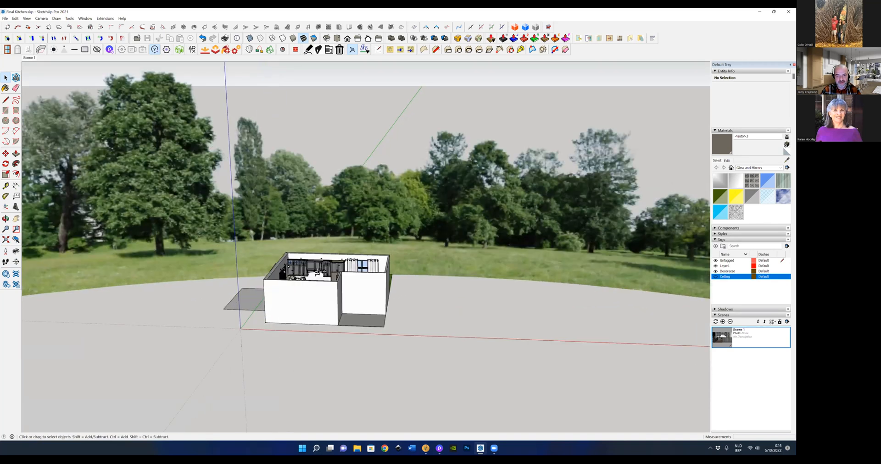
{"action": "scroll", "coordinate": [317, 272], "scroll_direction": "up", "scroll_amount": 3}
{"action": "scroll", "coordinate": [513, 249], "scroll_direction": "up", "scroll_amount": 2}
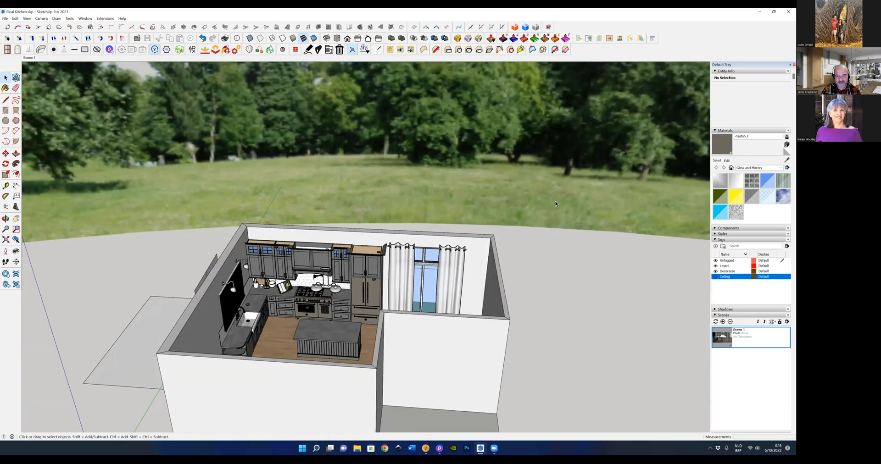
{"action": "scroll", "coordinate": [555, 201], "scroll_direction": "down", "scroll_amount": 2}
{"action": "scroll", "coordinate": [398, 293], "scroll_direction": "up", "scroll_amount": 1}
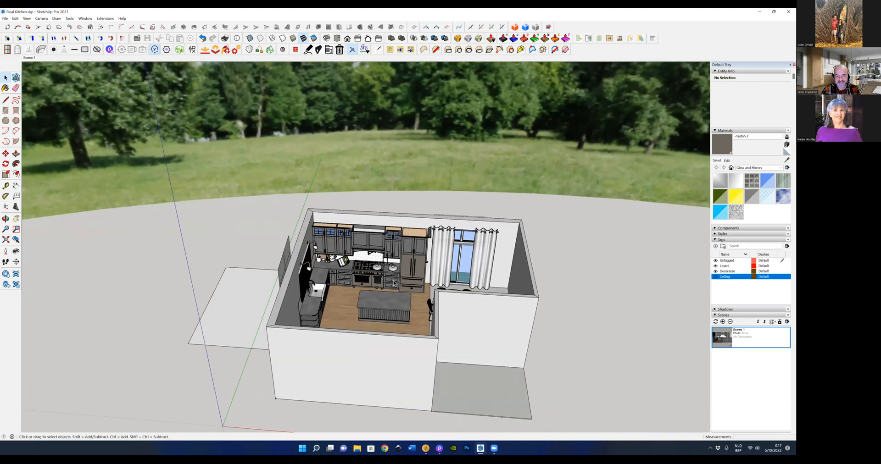
Examine the refrigerator, the island and the floor edge between the wood kitchen floor and the dining area
{"action": "scroll", "coordinate": [394, 283], "scroll_direction": "up", "scroll_amount": 2}
{"action": "scroll", "coordinate": [396, 275], "scroll_direction": "up", "scroll_amount": 1}
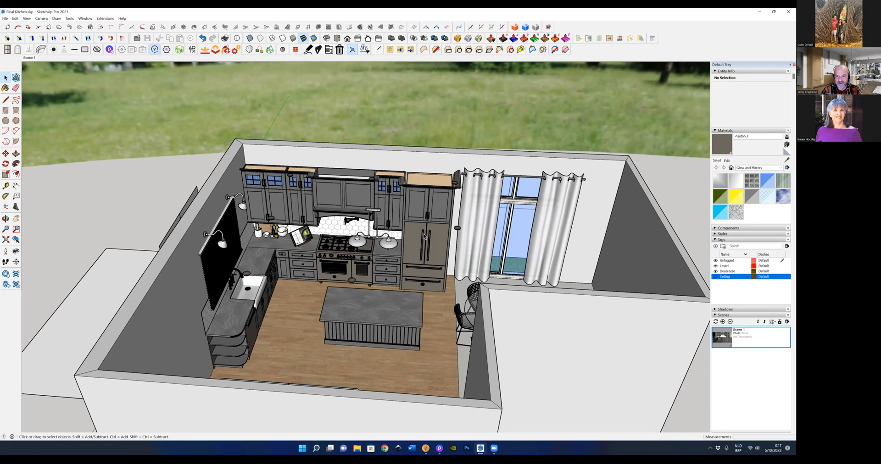
{"action": "scroll", "coordinate": [424, 236], "scroll_direction": "up", "scroll_amount": 1}
{"action": "scroll", "coordinate": [414, 183], "scroll_direction": "up", "scroll_amount": 2}
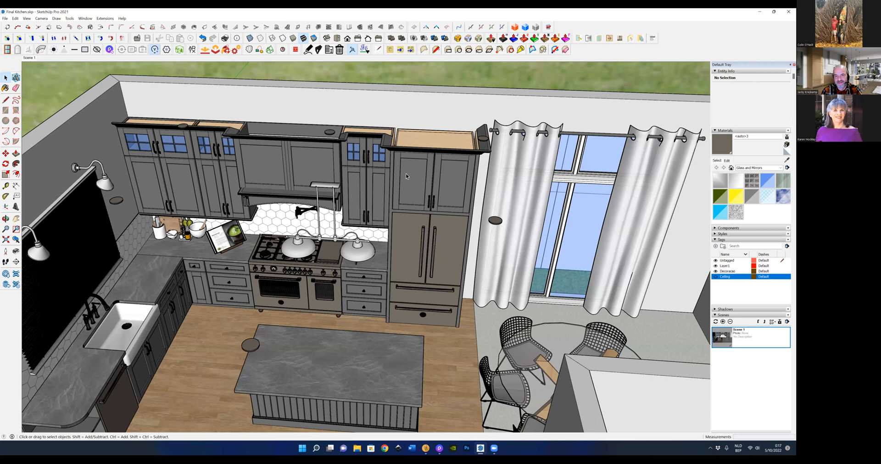
{"action": "scroll", "coordinate": [406, 176], "scroll_direction": "up", "scroll_amount": 1}
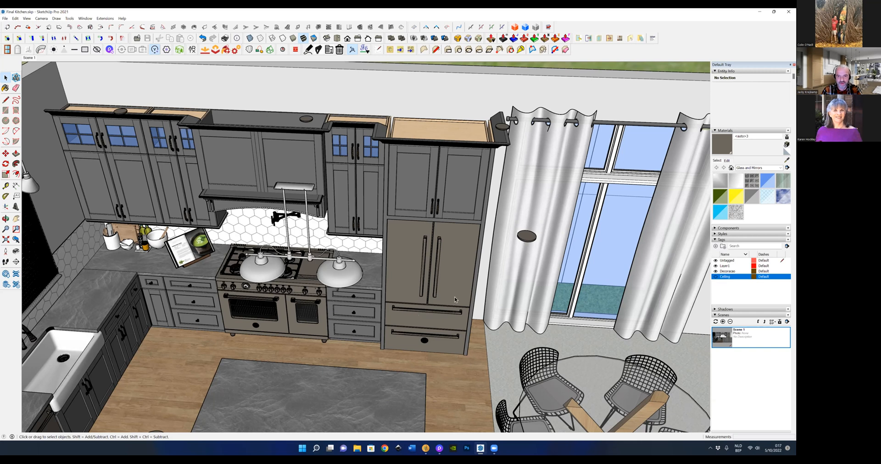
{"action": "middle_click_drag", "start_coordinate": [407, 324], "coordinate": [185, 302]}
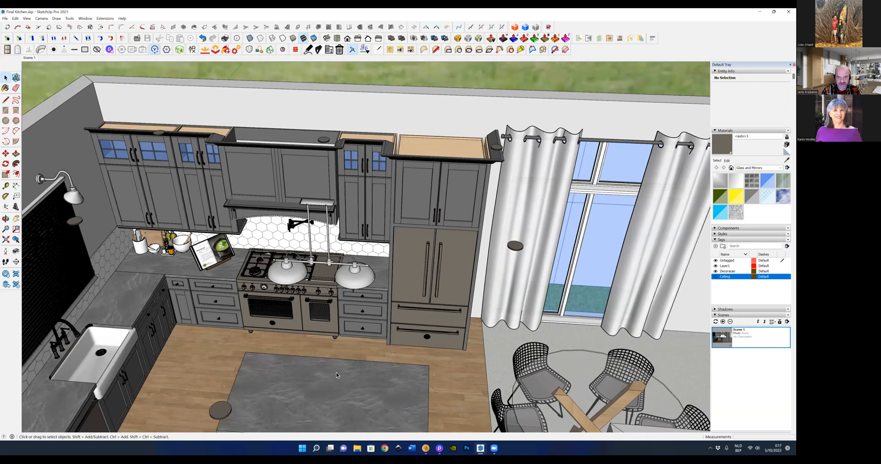
{"action": "scroll", "coordinate": [337, 375], "scroll_direction": "down", "scroll_amount": 3}
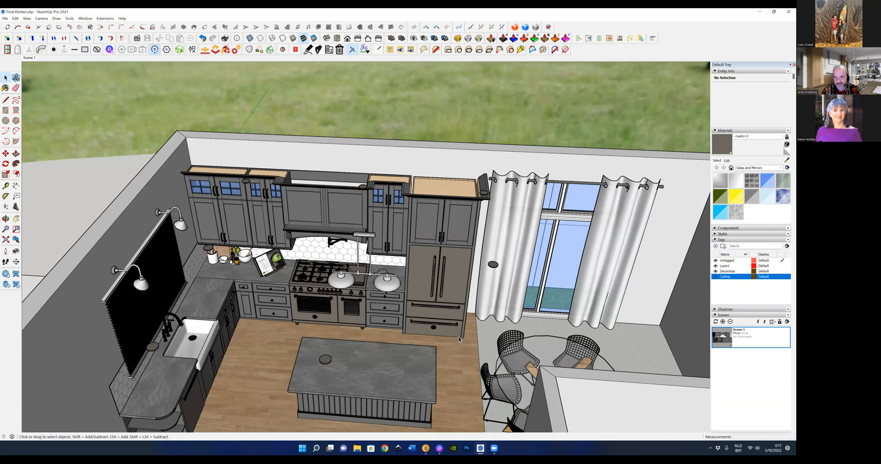
{"action": "scroll", "coordinate": [455, 331], "scroll_direction": "up", "scroll_amount": 5}
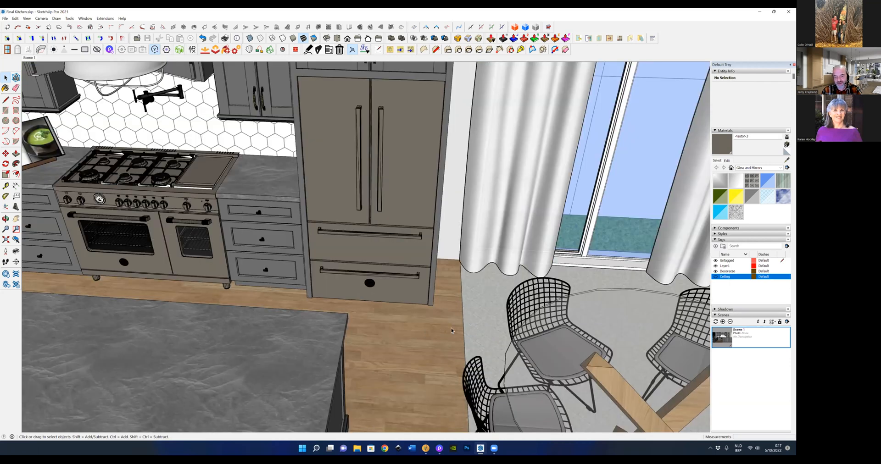
{"action": "scroll", "coordinate": [459, 327], "scroll_direction": "down", "scroll_amount": 1}
{"action": "scroll", "coordinate": [470, 324], "scroll_direction": "down", "scroll_amount": 2}
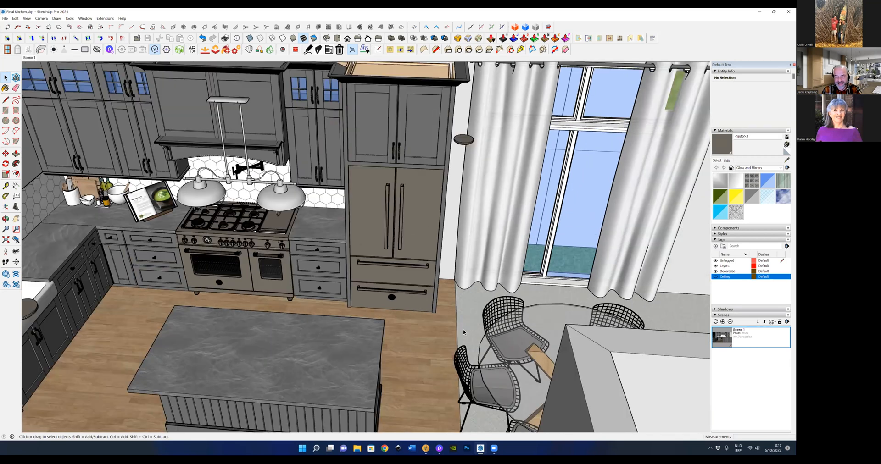
{"action": "scroll", "coordinate": [452, 342], "scroll_direction": "down", "scroll_amount": 1}
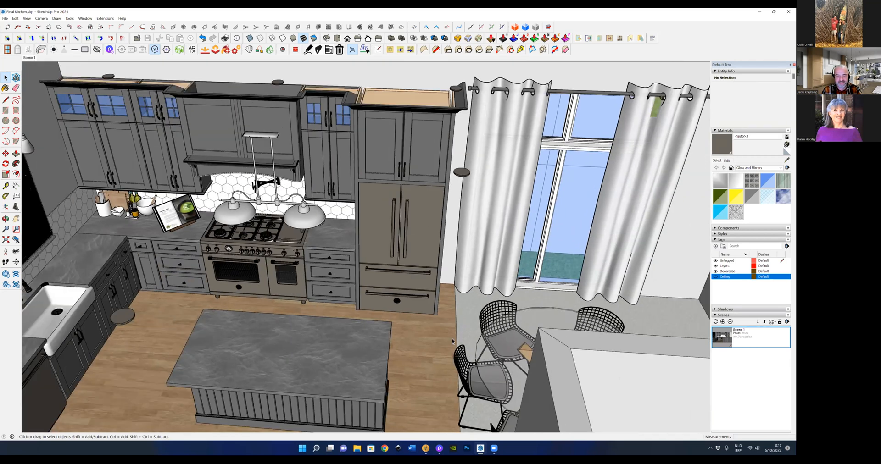
{"action": "scroll", "coordinate": [483, 298], "scroll_direction": "down", "scroll_amount": 2}
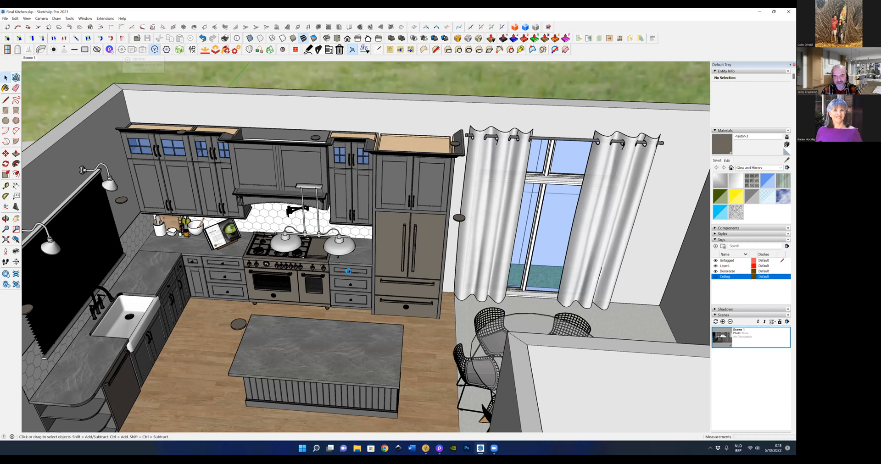
Examine the tall refrigerator cabinet, the curtain rod beside it and the round ceiling light hanging above the wall
{"action": "middle_click_drag", "start_coordinate": [408, 244], "coordinate": [415, 200]}
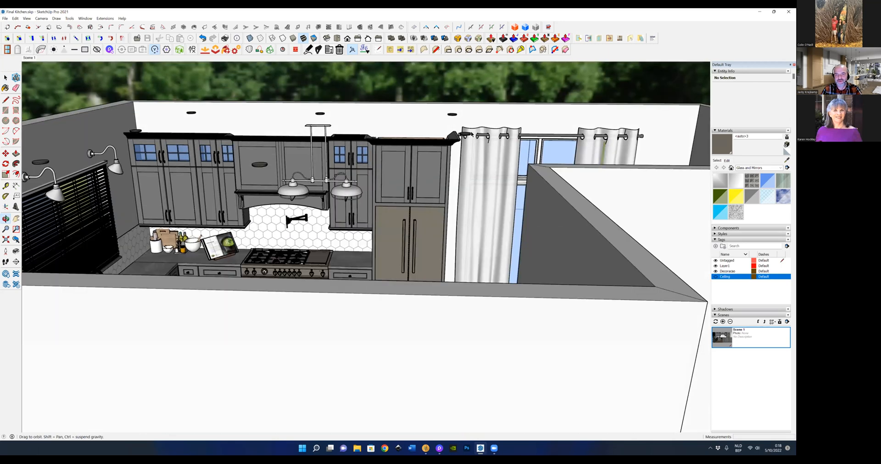
{"action": "scroll", "coordinate": [466, 144], "scroll_direction": "up", "scroll_amount": 3}
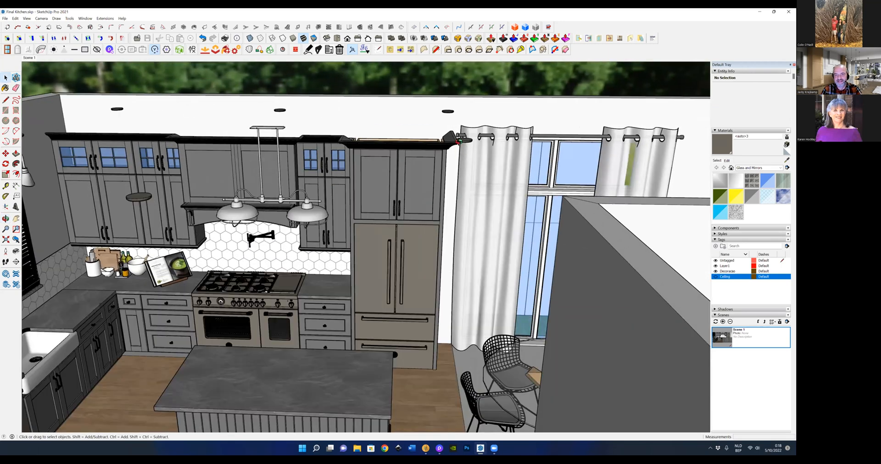
{"action": "scroll", "coordinate": [465, 146], "scroll_direction": "up", "scroll_amount": 3}
{"action": "scroll", "coordinate": [459, 125], "scroll_direction": "up", "scroll_amount": 2}
{"action": "scroll", "coordinate": [430, 155], "scroll_direction": "up", "scroll_amount": 2}
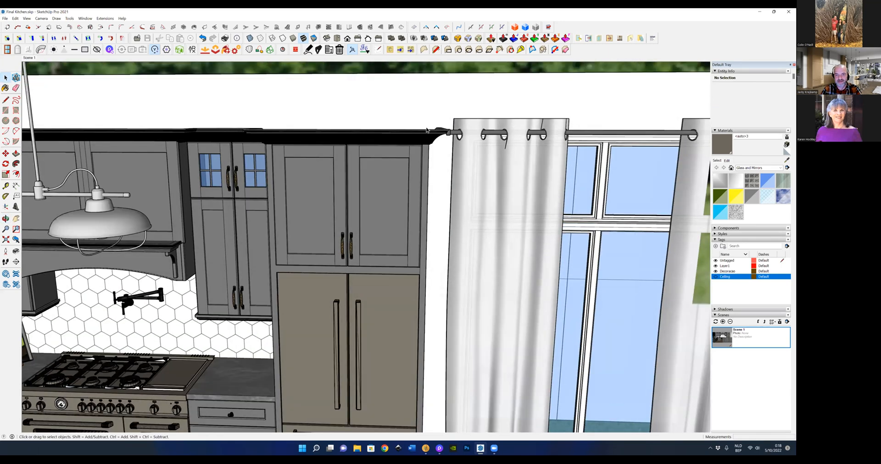
{"action": "scroll", "coordinate": [425, 100], "scroll_direction": "down", "scroll_amount": 4}
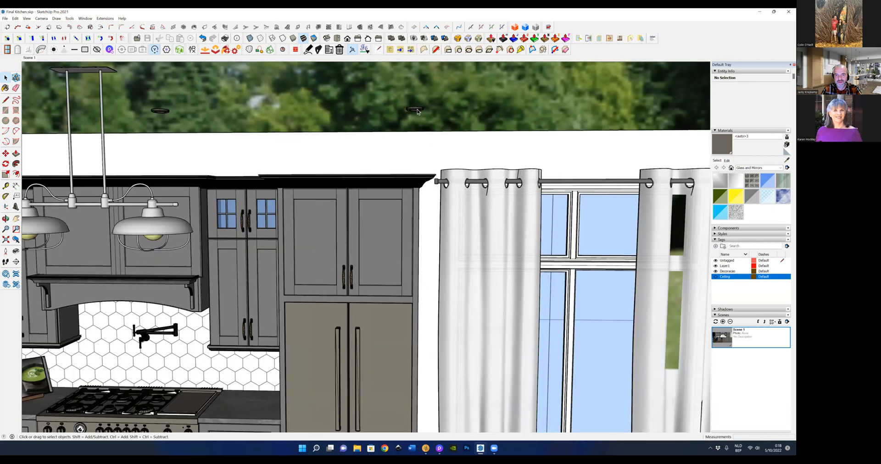
{"action": "scroll", "coordinate": [418, 111], "scroll_direction": "up", "scroll_amount": 8}
{"action": "middle_click_drag", "start_coordinate": [417, 110], "coordinate": [396, 103]}
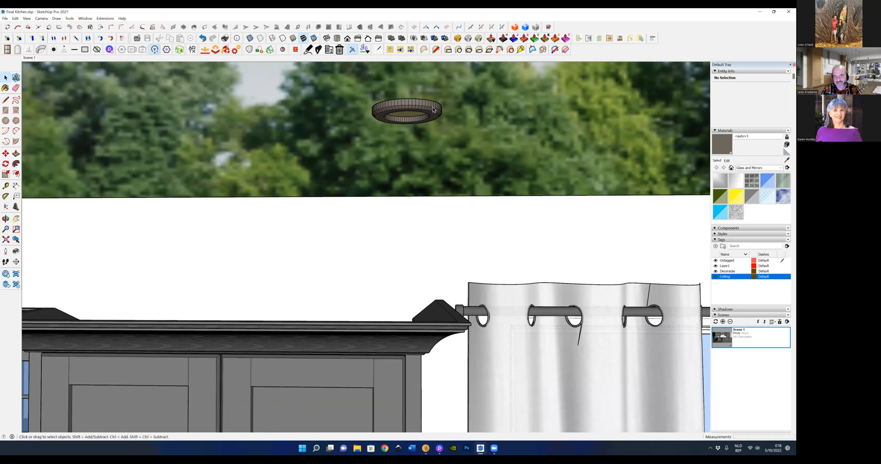
{"action": "scroll", "coordinate": [411, 115], "scroll_direction": "up", "scroll_amount": 2}
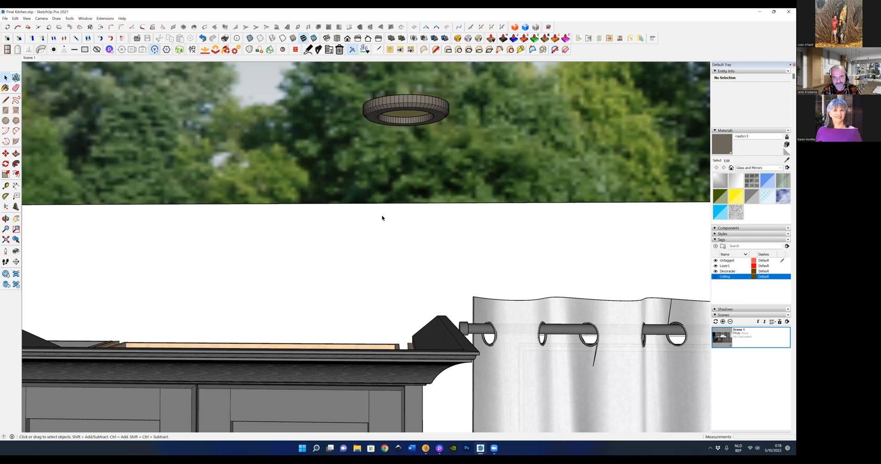
{"action": "scroll", "coordinate": [383, 223], "scroll_direction": "down", "scroll_amount": 6}
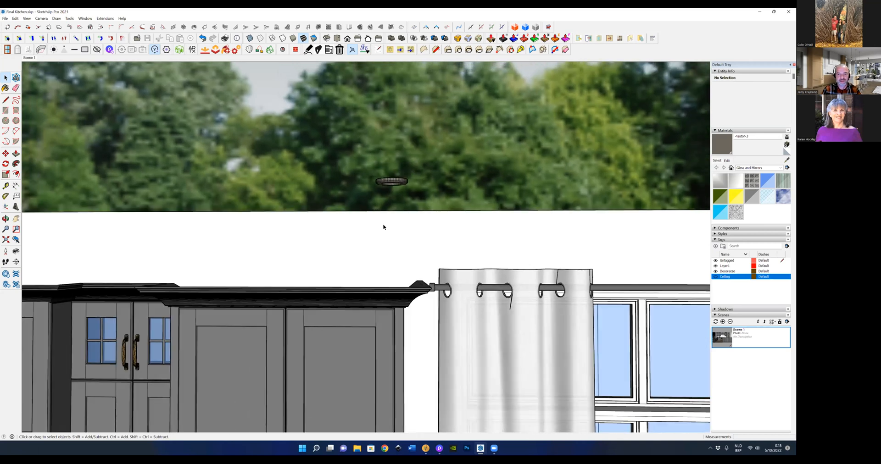
Fit the whole model in view and examine the kitchen building from outside against the curved tree backdrop
{"action": "middle_click_drag", "start_coordinate": [382, 224], "coordinate": [402, 230]}
{"action": "left_click", "coordinate": [5, 240]}
{"action": "scroll", "coordinate": [346, 276], "scroll_direction": "down", "scroll_amount": 1}
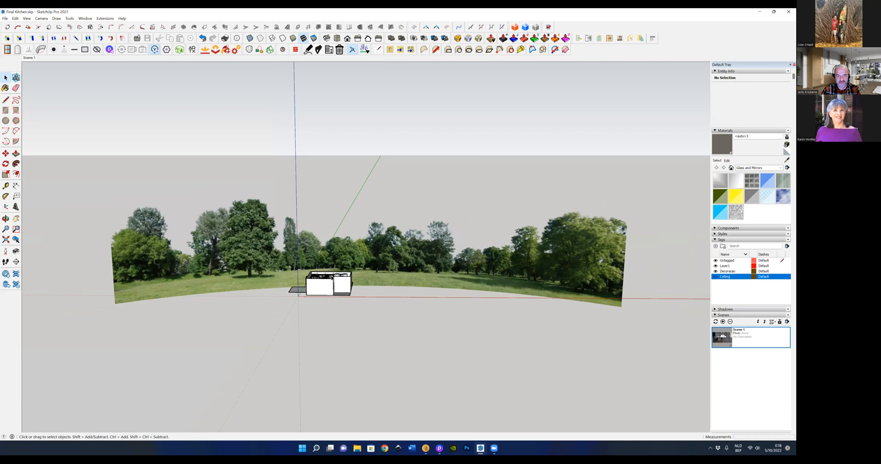
{"action": "scroll", "coordinate": [331, 277], "scroll_direction": "up", "scroll_amount": 4}
{"action": "middle_click_drag", "start_coordinate": [382, 216], "coordinate": [383, 229]}
{"action": "scroll", "coordinate": [382, 225], "scroll_direction": "down", "scroll_amount": 3}
{"action": "middle_click_drag", "start_coordinate": [475, 249], "coordinate": [356, 259]}
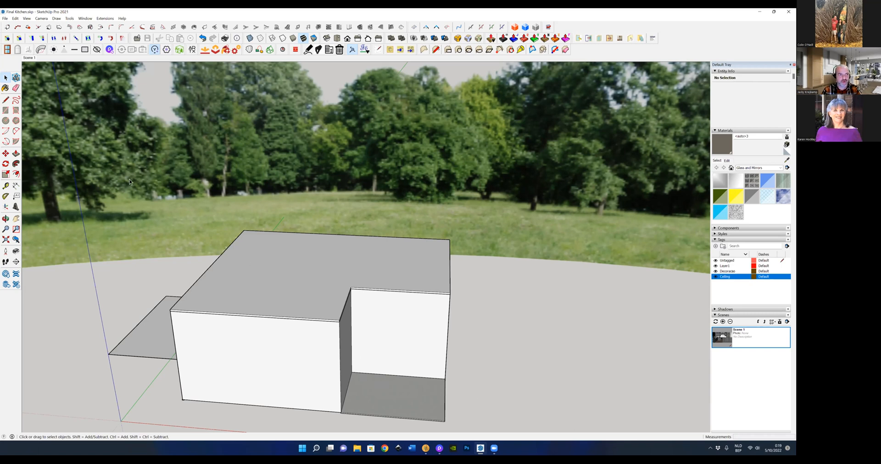
{"action": "scroll", "coordinate": [345, 293], "scroll_direction": "up", "scroll_amount": 1}
{"action": "scroll", "coordinate": [344, 292], "scroll_direction": "up", "scroll_amount": 10}
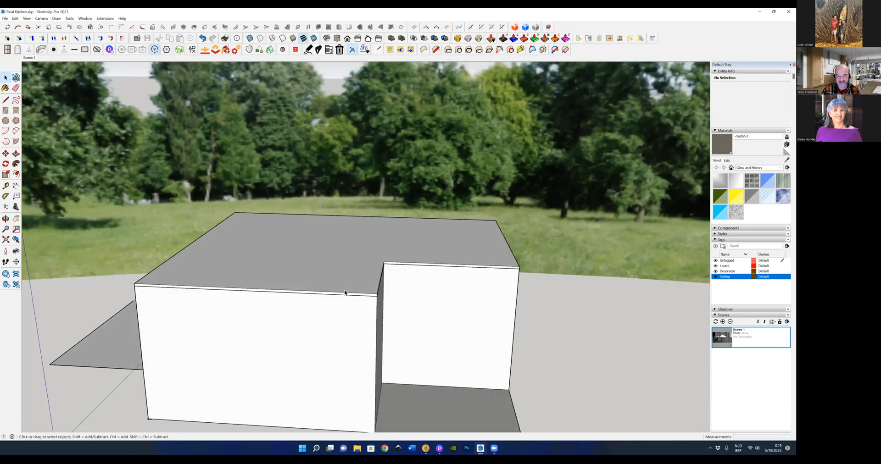
{"action": "scroll", "coordinate": [345, 293], "scroll_direction": "up", "scroll_amount": 2}
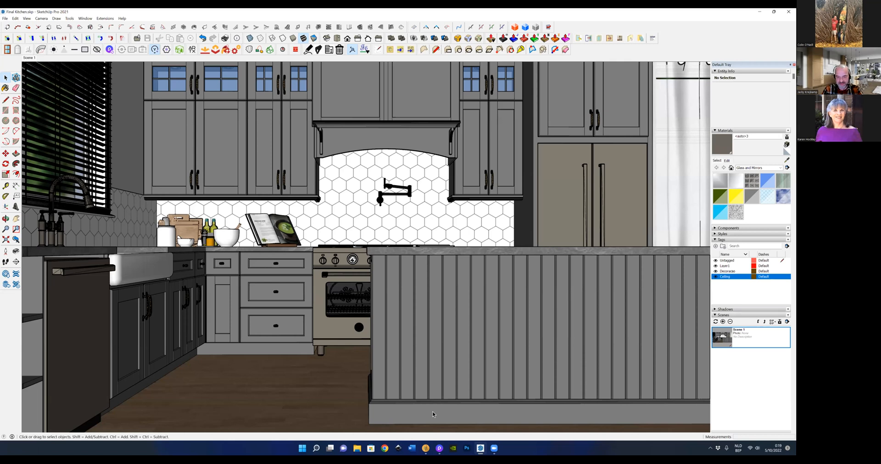
Switch to D5 Render and show the kitchen building together with the full width of the tree backdrop
{"action": "mouse_move", "coordinate": [439, 448]}
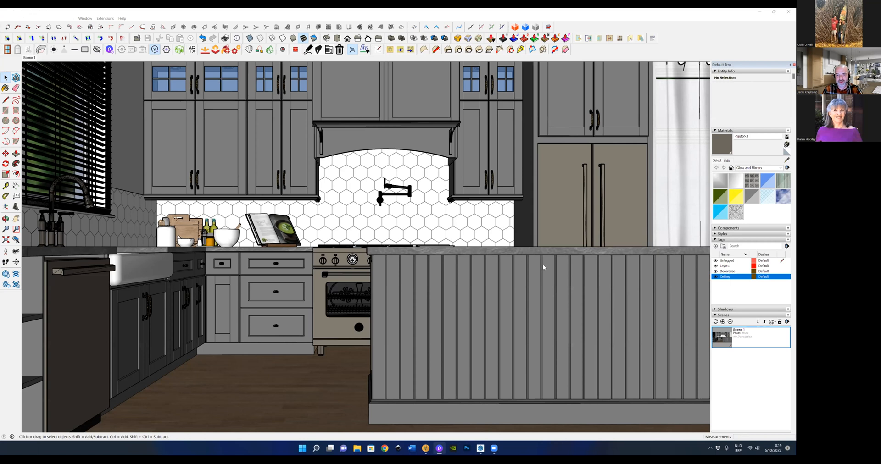
{"action": "key", "text": "alt+Tab"}
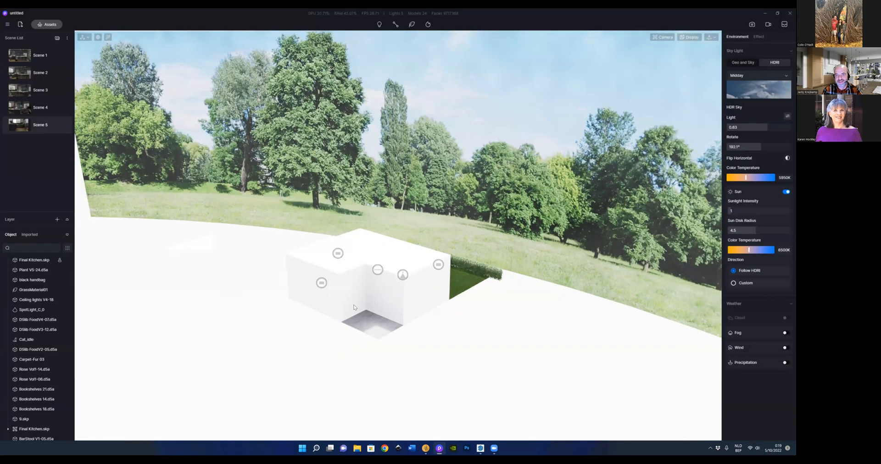
{"action": "scroll", "coordinate": [354, 306], "scroll_direction": "down", "scroll_amount": 3}
{"action": "scroll", "coordinate": [309, 288], "scroll_direction": "up", "scroll_amount": 1}
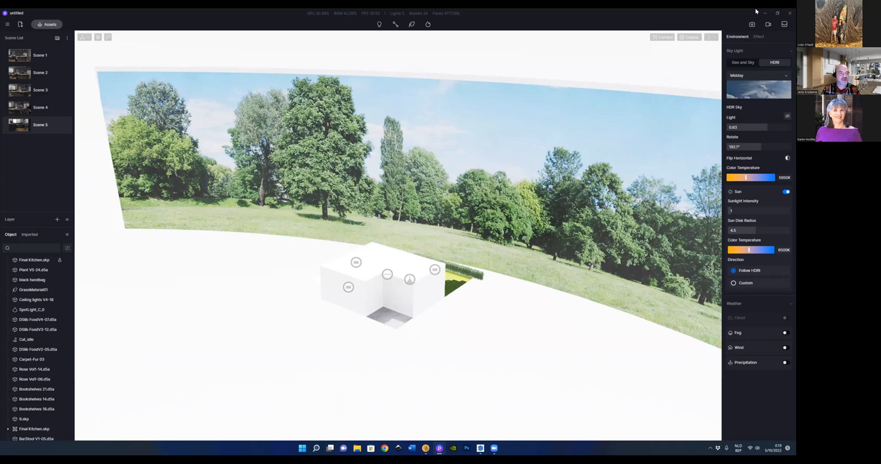
Look through the main menu's commands and the General and Widget preferences
{"action": "left_click", "coordinate": [7, 25]}
{"action": "mouse_move", "coordinate": [14, 40]}
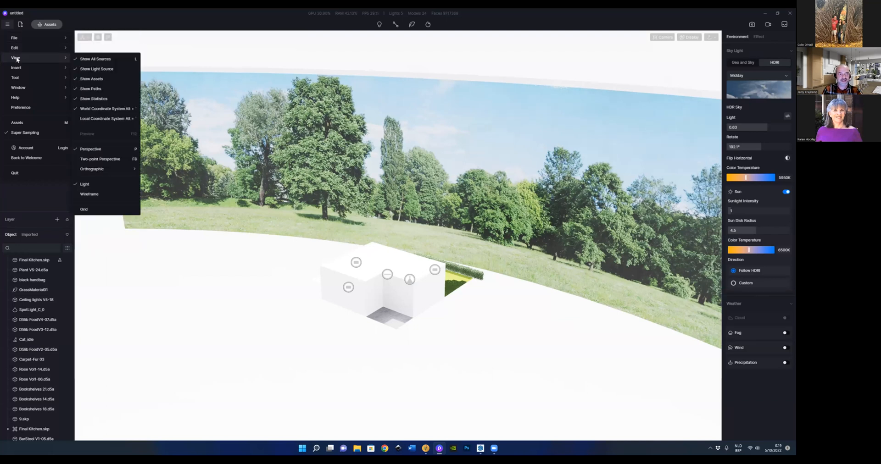
{"action": "mouse_move", "coordinate": [16, 79]}
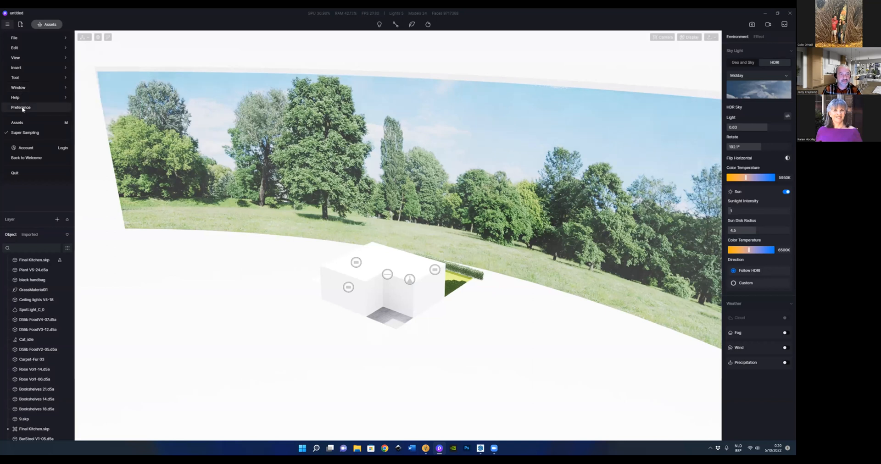
{"action": "left_click", "coordinate": [21, 107]}
{"action": "scroll", "coordinate": [446, 213], "scroll_direction": "down", "scroll_amount": 2}
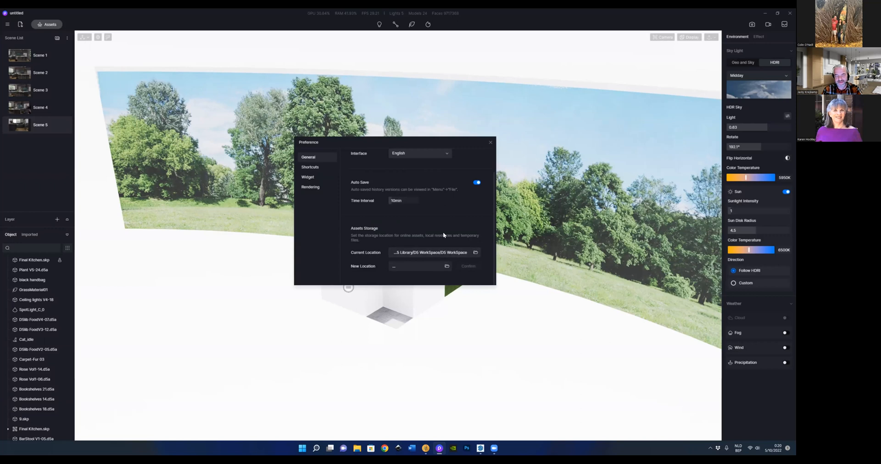
{"action": "left_click", "coordinate": [312, 180]}
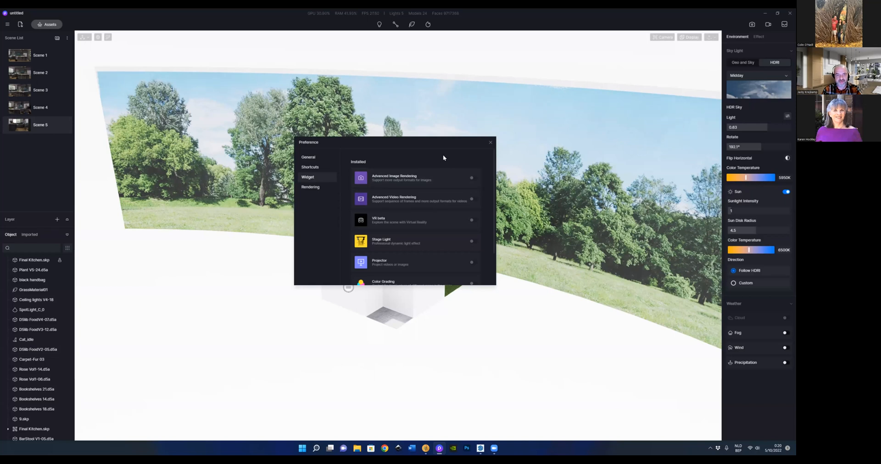
{"action": "left_click", "coordinate": [490, 142]}
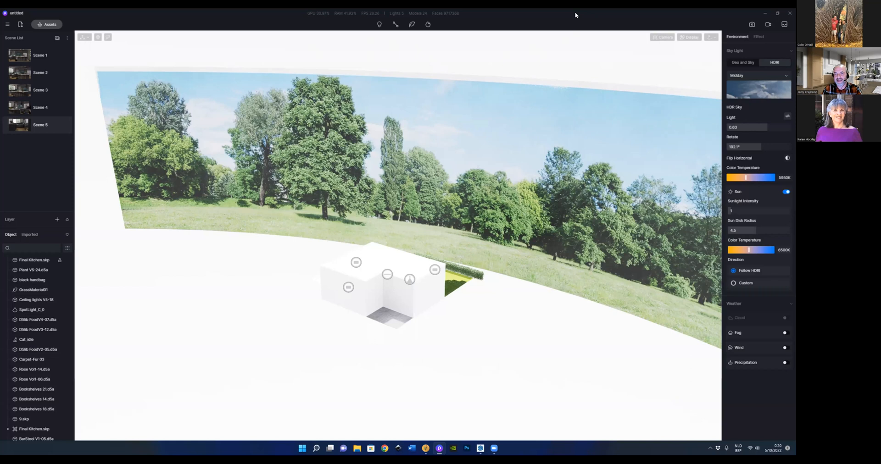
Restore the D5 Render window to a smaller size and stretch it to cover most of the SketchUp window behind
{"action": "mouse_move", "coordinate": [477, 13]}
{"action": "left_mouse_down"}
{"action": "mouse_move", "coordinate": [480, 86]}
{"action": "mouse_move", "coordinate": [397, 87]}
{"action": "mouse_move", "coordinate": [397, 54]}
{"action": "left_mouse_up"}
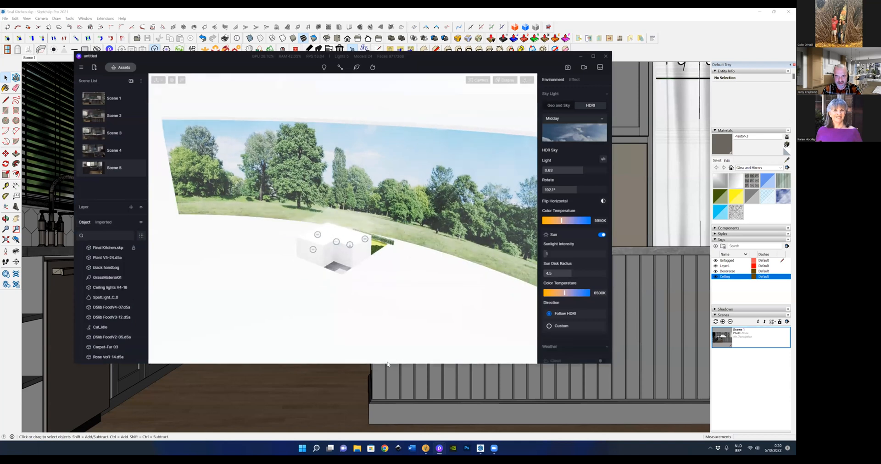
{"action": "left_click_drag", "start_coordinate": [385, 381], "coordinate": [385, 426]}
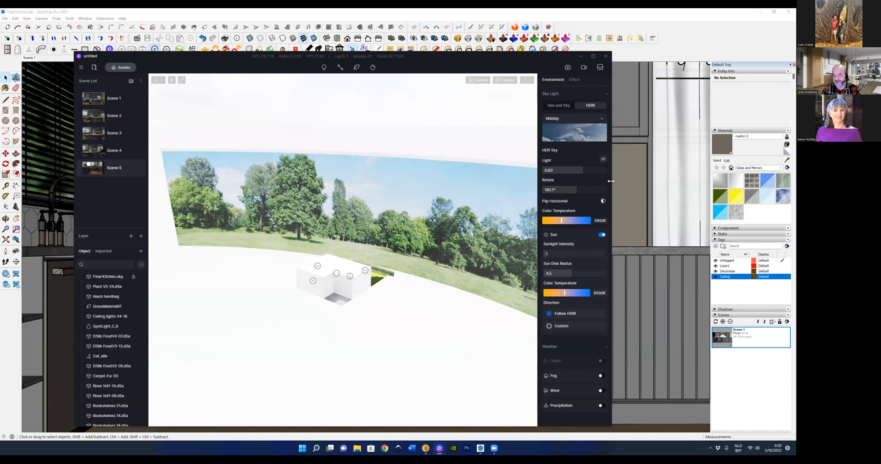
{"action": "left_click_drag", "start_coordinate": [616, 182], "coordinate": [695, 182]}
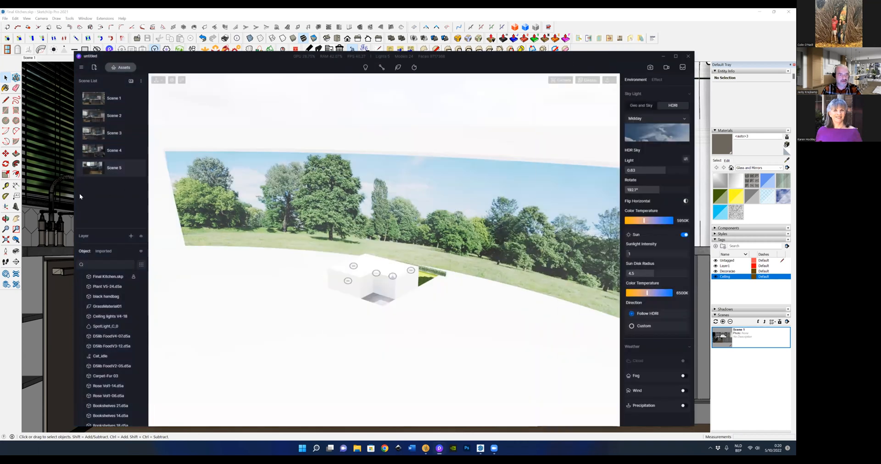
{"action": "left_click_drag", "start_coordinate": [73, 200], "coordinate": [35, 200]}
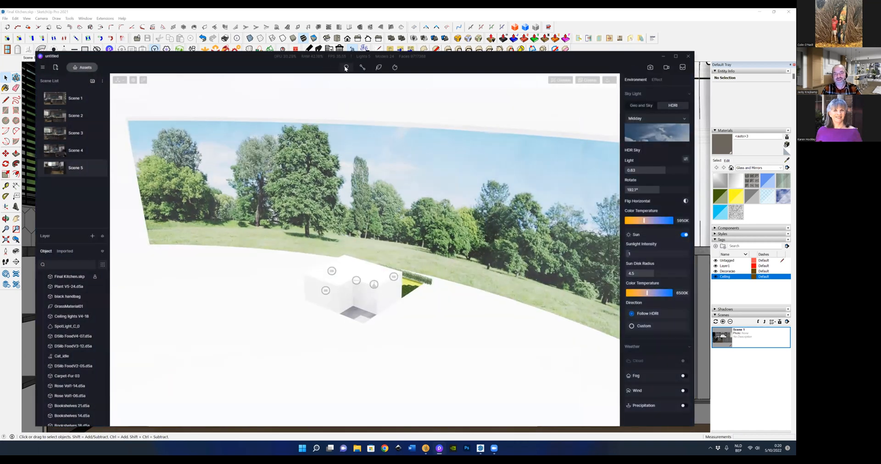
Look through the light tools, the Character, Vehicle and Animal path tools, and the Brush, Scatter and Path tools
{"action": "left_click", "coordinate": [346, 67]}
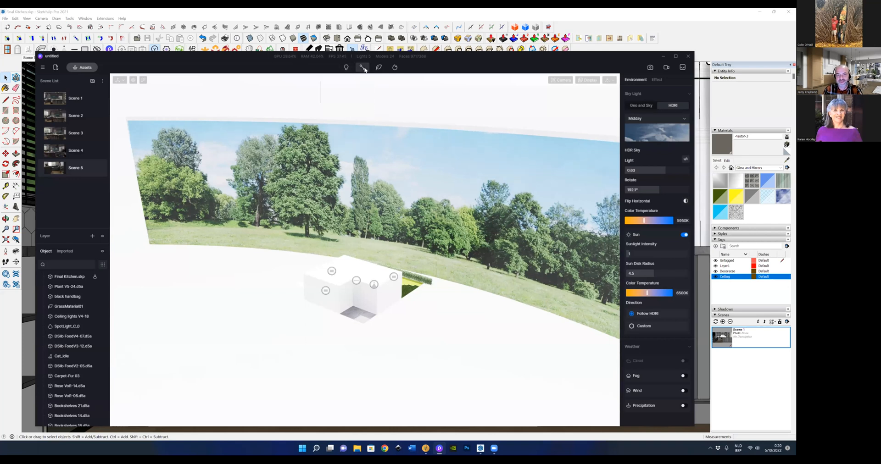
{"action": "mouse_move", "coordinate": [365, 69]}
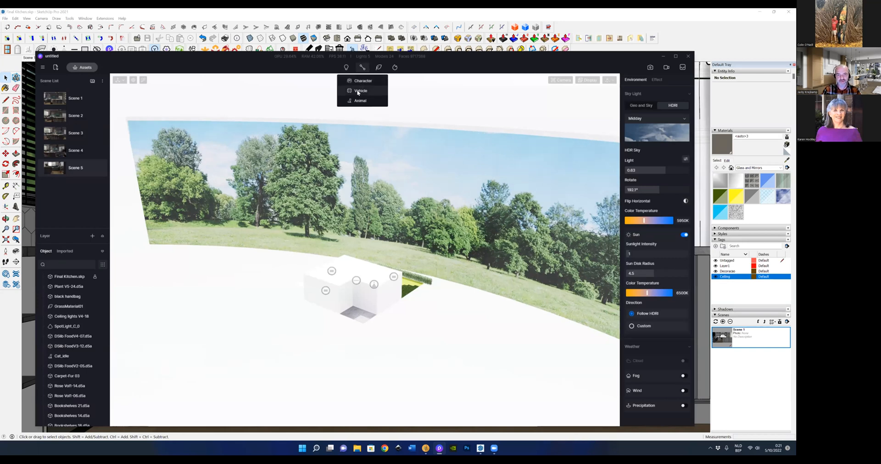
{"action": "left_click", "coordinate": [379, 68]}
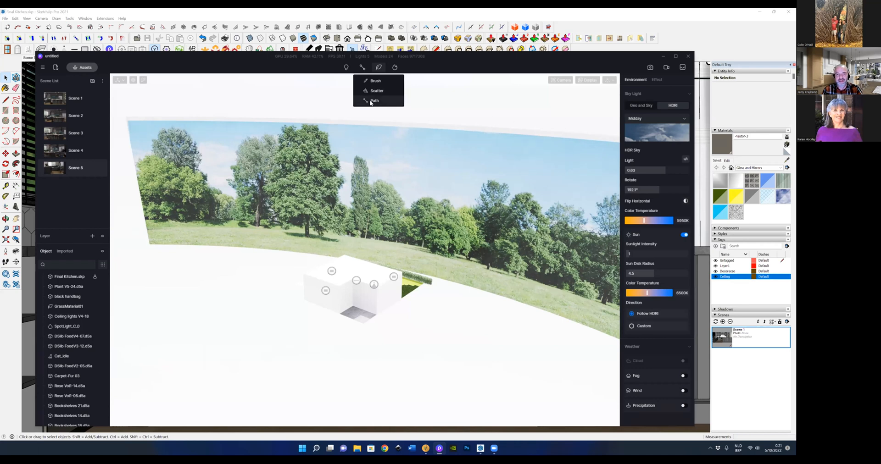
Examine the hedge and the grass patch beside the building up close
{"action": "scroll", "coordinate": [425, 288], "scroll_direction": "up", "scroll_amount": 5}
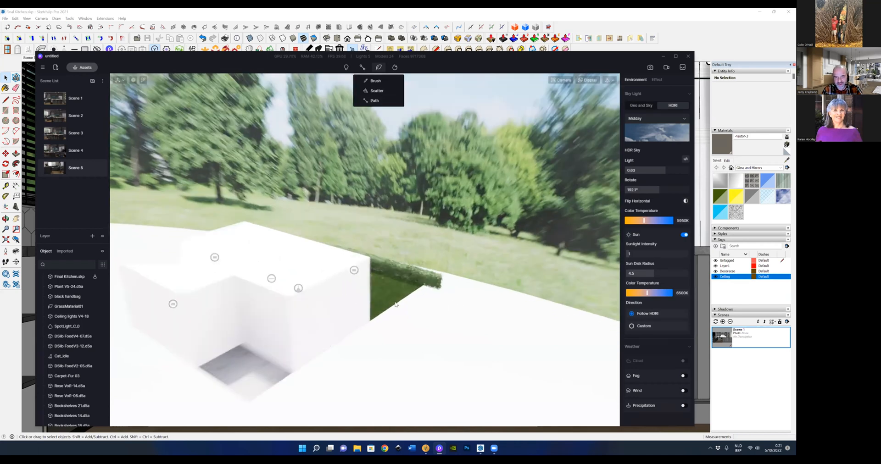
{"action": "scroll", "coordinate": [395, 304], "scroll_direction": "up", "scroll_amount": 5}
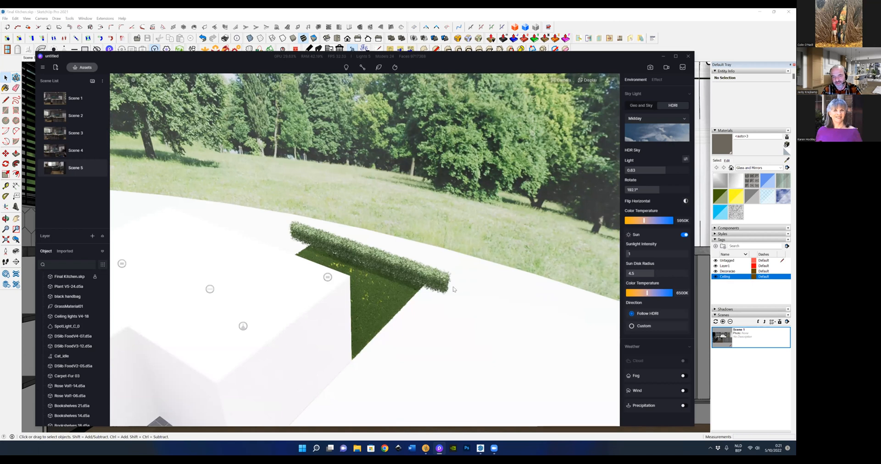
{"action": "scroll", "coordinate": [468, 282], "scroll_direction": "down", "scroll_amount": 1}
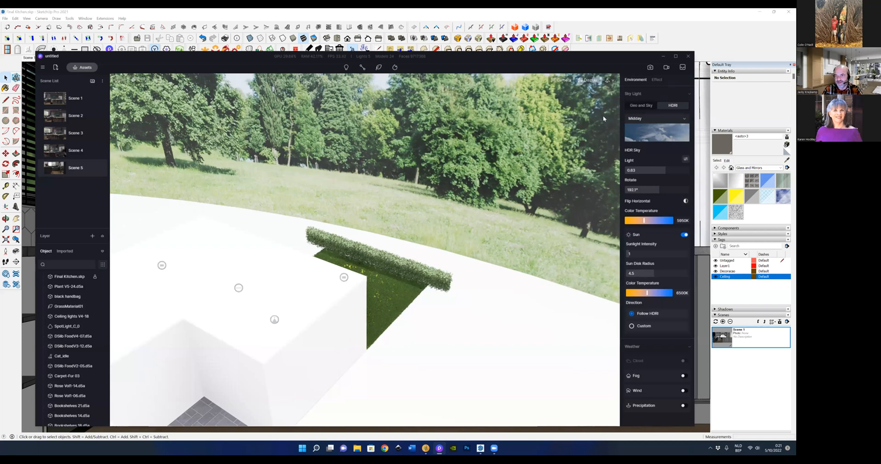
Try the Geo and Sky light at 15:05 with its date and location settings shown, and return to HDRI
{"action": "left_click", "coordinate": [634, 106]}
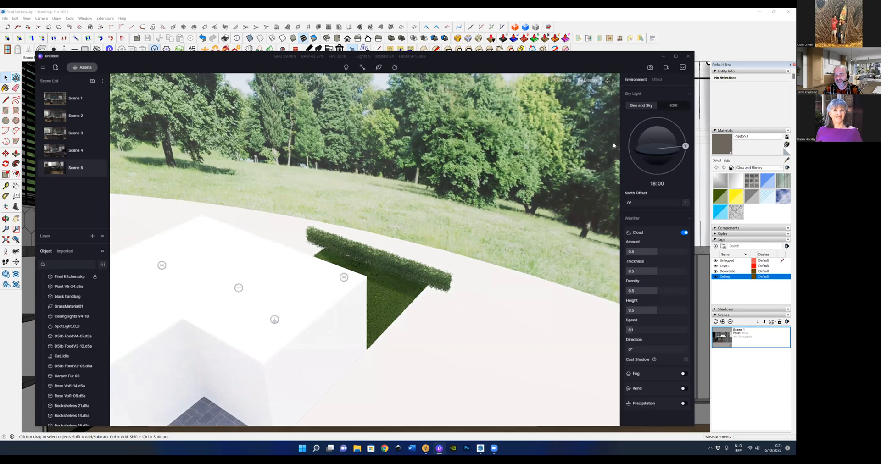
{"action": "scroll", "coordinate": [565, 204], "scroll_direction": "down", "scroll_amount": 5}
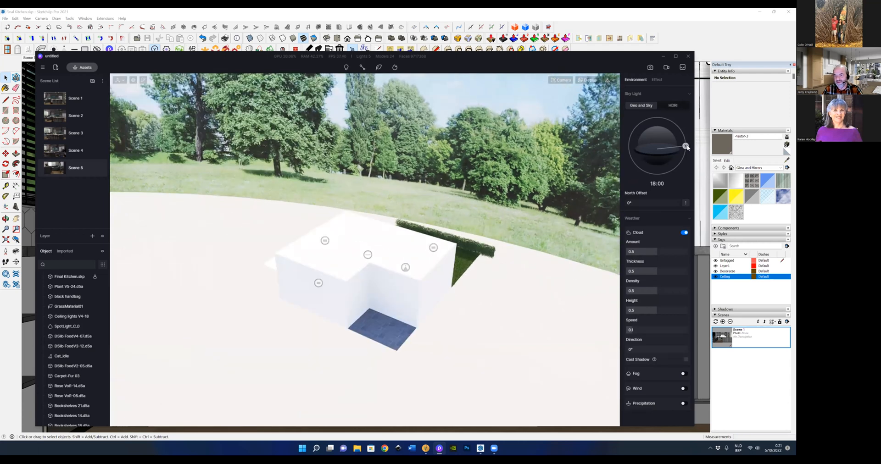
{"action": "mouse_move", "coordinate": [686, 148]}
{"action": "left_mouse_down"}
{"action": "mouse_move", "coordinate": [669, 124]}
{"action": "mouse_move", "coordinate": [653, 122]}
{"action": "mouse_move", "coordinate": [629, 155]}
{"action": "mouse_move", "coordinate": [630, 138]}
{"action": "mouse_move", "coordinate": [652, 119]}
{"action": "mouse_move", "coordinate": [672, 123]}
{"action": "mouse_move", "coordinate": [683, 137]}
{"action": "left_mouse_up"}
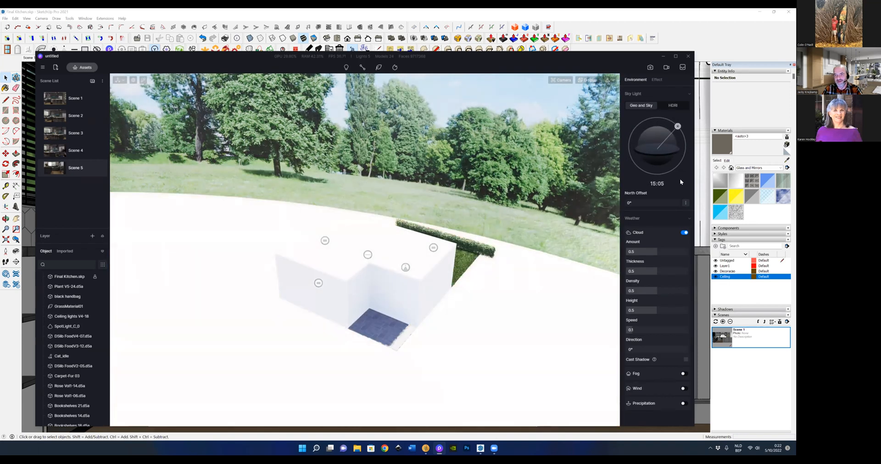
{"action": "left_click", "coordinate": [685, 203]}
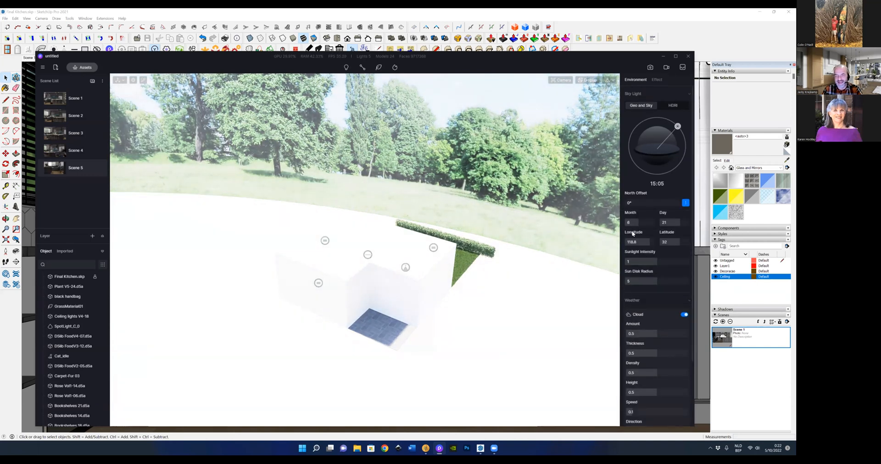
{"action": "left_click", "coordinate": [673, 106]}
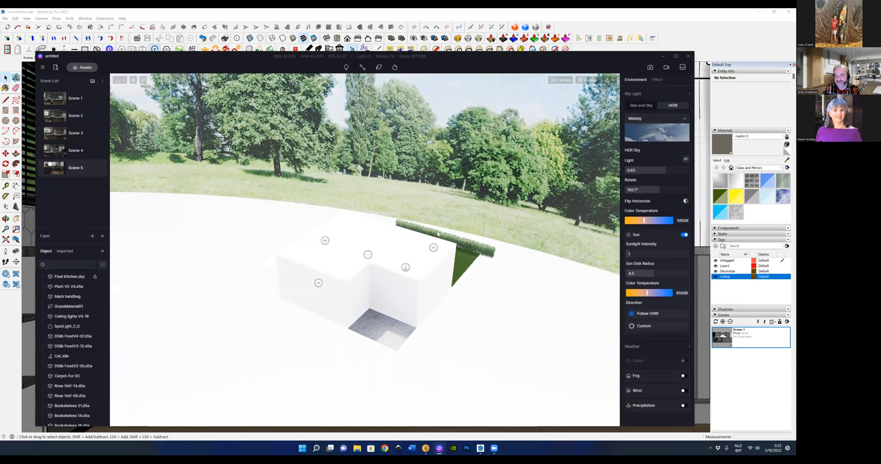
Look through the HDRI sky presets and post-processing effects, and return to the environment settings in Scene 1
{"action": "left_click", "coordinate": [684, 118]}
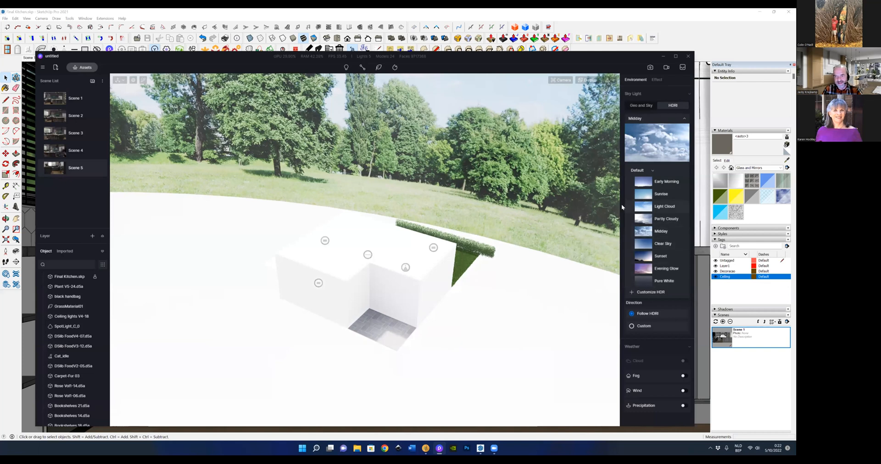
{"action": "left_click", "coordinate": [650, 119]}
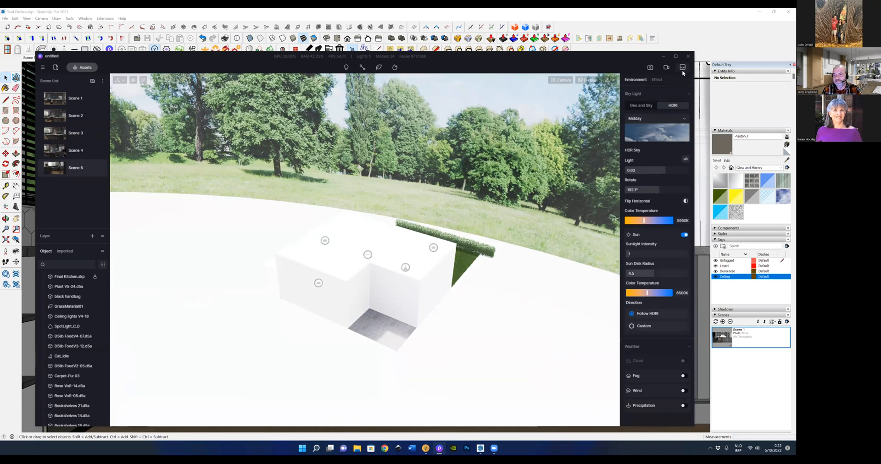
{"action": "left_click", "coordinate": [657, 80]}
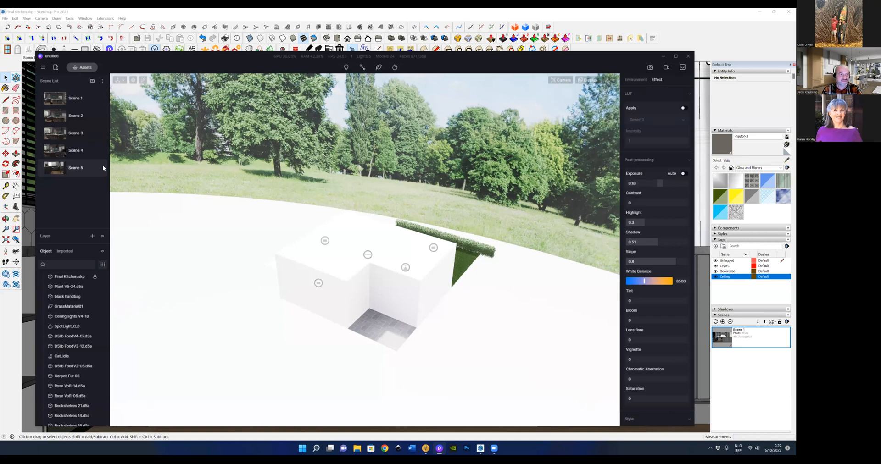
{"action": "left_click", "coordinate": [60, 97]}
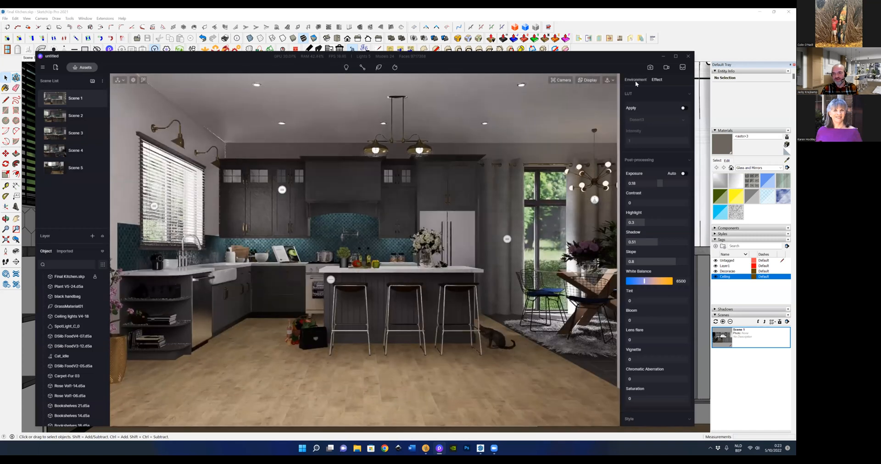
{"action": "left_click", "coordinate": [635, 80]}
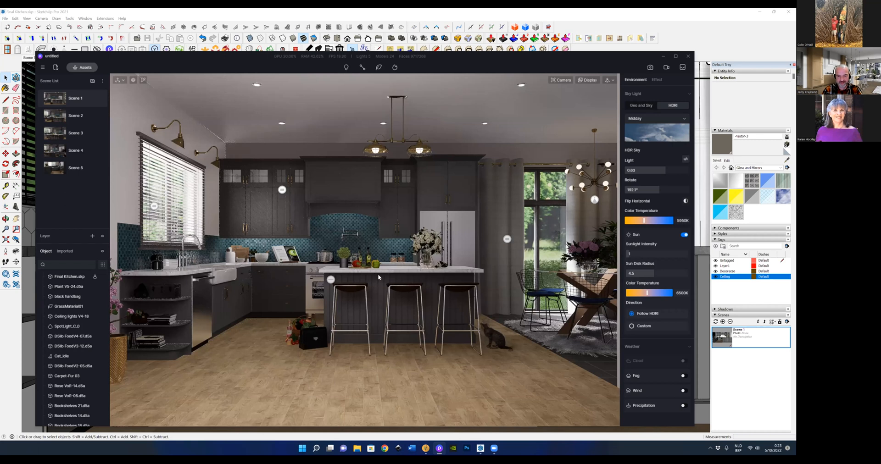
Start the image render mode with the kitchen island in close view, and look at its Display and Camera options
{"action": "scroll", "coordinate": [377, 273], "scroll_direction": "up", "scroll_amount": 3}
{"action": "scroll", "coordinate": [378, 272], "scroll_direction": "up", "scroll_amount": 3}
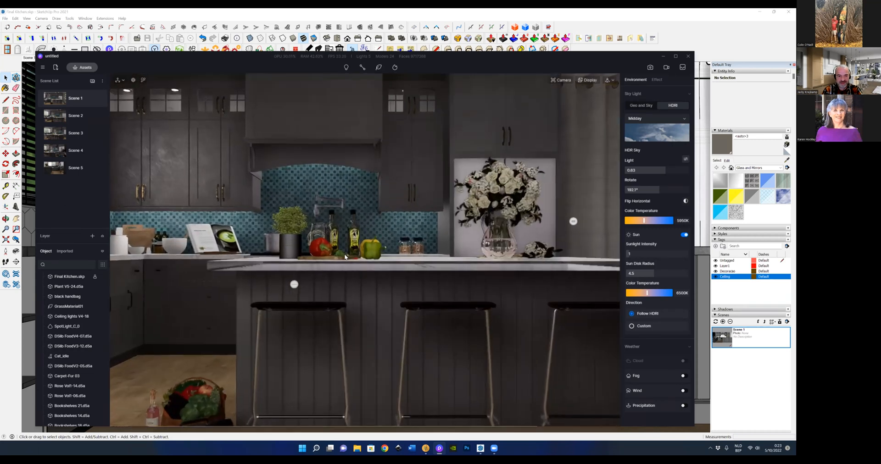
{"action": "scroll", "coordinate": [412, 301], "scroll_direction": "up", "scroll_amount": 3}
{"action": "left_click", "coordinate": [650, 68]}
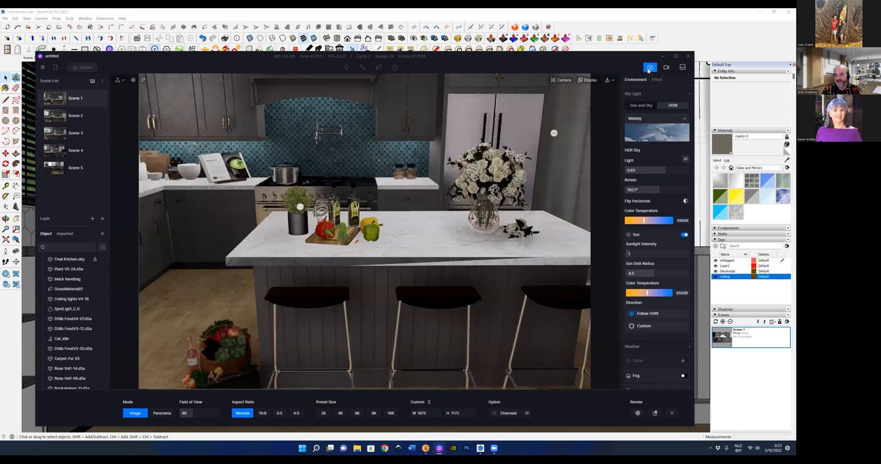
{"action": "left_click", "coordinate": [579, 81]}
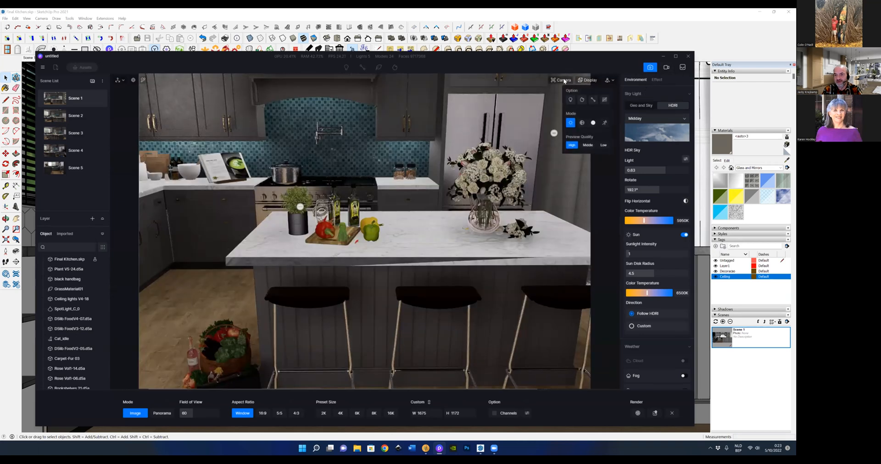
{"action": "left_click", "coordinate": [560, 79]}
{"action": "left_click_drag", "start_coordinate": [563, 133], "coordinate": [528, 134]}
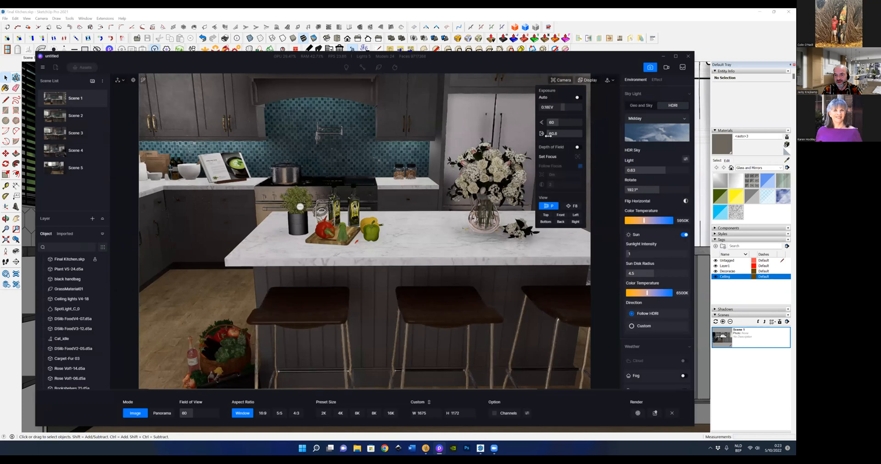
Examine the island countertop's Carrara White Marble material, including its UV and Round Corner settings, and return to Scene 1
{"action": "scroll", "coordinate": [332, 255], "scroll_direction": "up", "scroll_amount": 5}
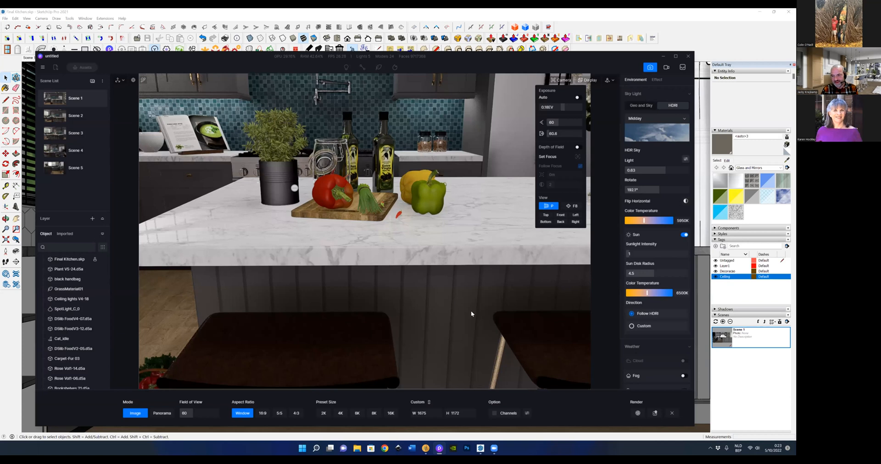
{"action": "scroll", "coordinate": [656, 339], "scroll_direction": "down", "scroll_amount": 1}
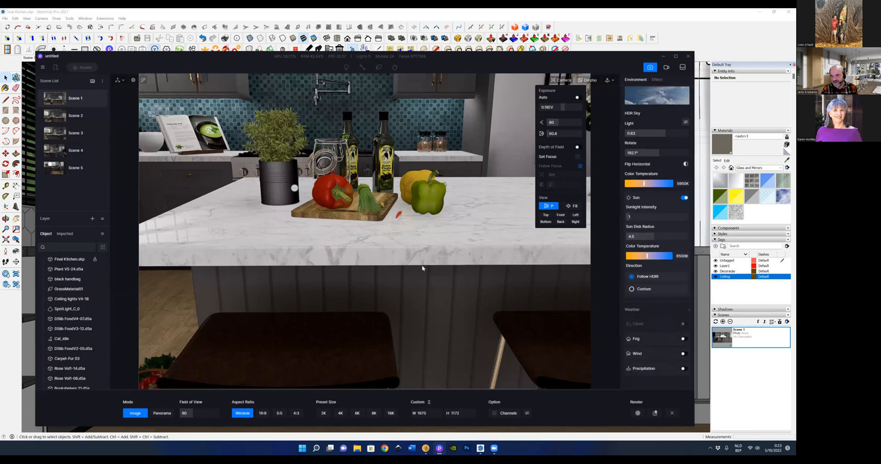
{"action": "left_click", "coordinate": [656, 80]}
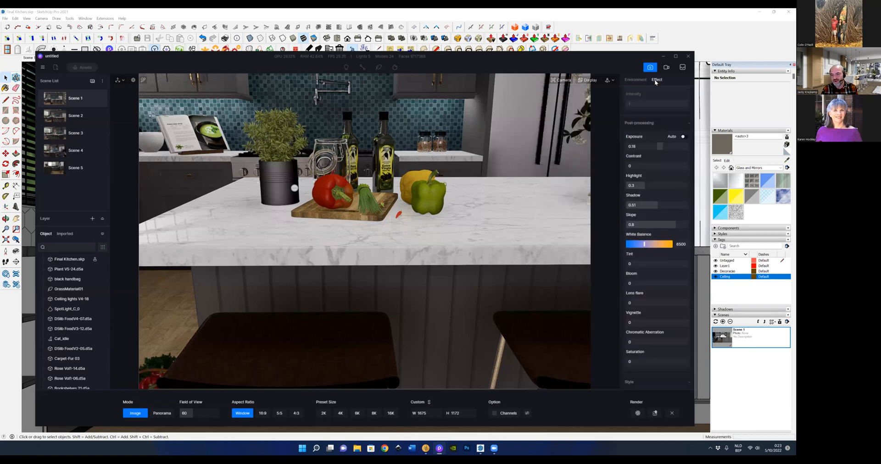
{"action": "left_click", "coordinate": [448, 248]}
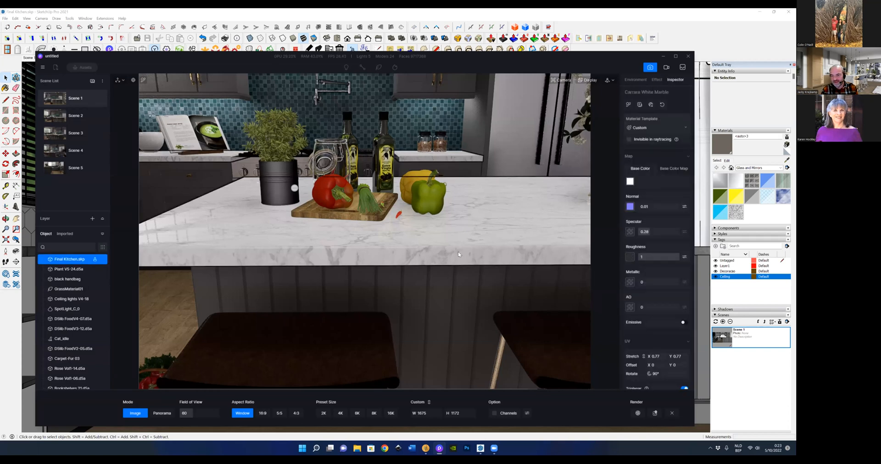
{"action": "scroll", "coordinate": [645, 348], "scroll_direction": "down", "scroll_amount": 4}
{"action": "scroll", "coordinate": [644, 348], "scroll_direction": "down", "scroll_amount": 1}
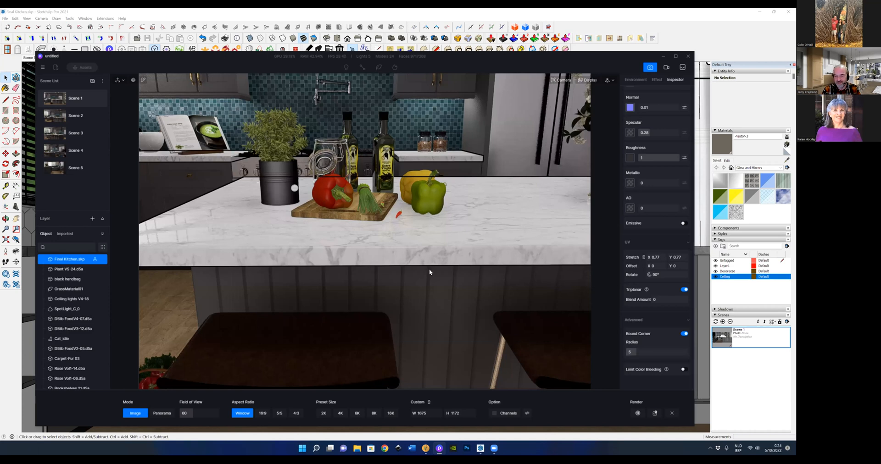
{"action": "scroll", "coordinate": [428, 269], "scroll_direction": "down", "scroll_amount": 5}
{"action": "left_click", "coordinate": [47, 103]}
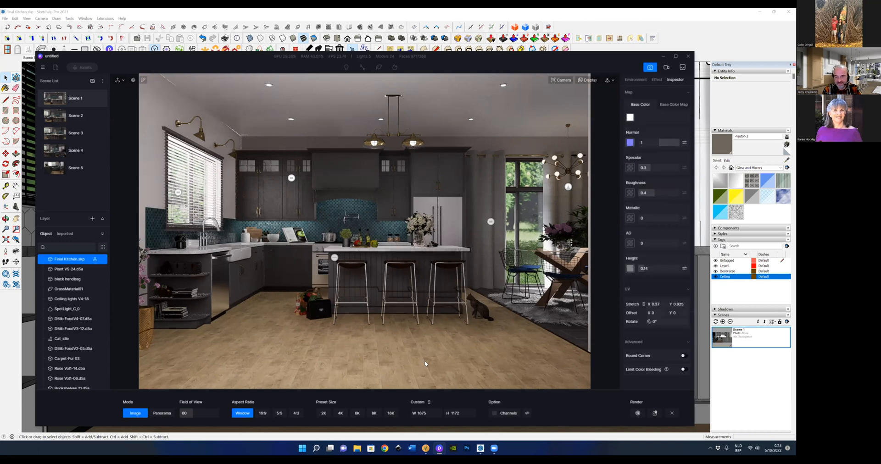
Leave the image render mode and clear the material selection in the kitchen
{"action": "left_click", "coordinate": [671, 413]}
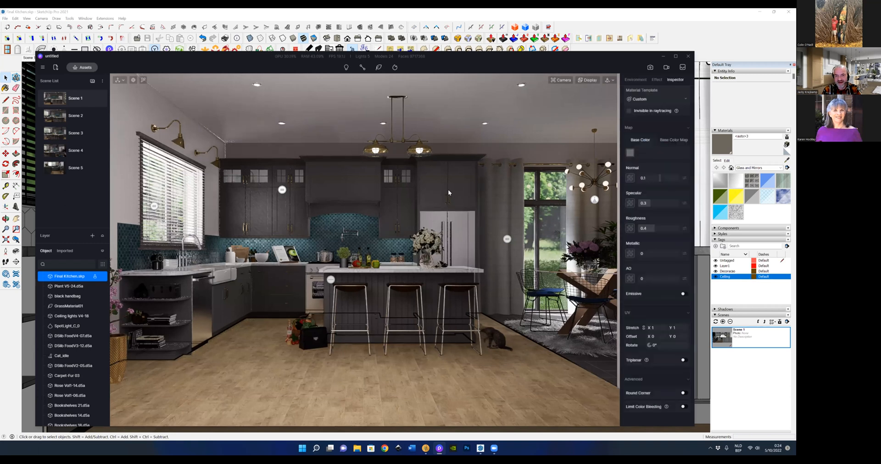
{"action": "key", "text": "Escape"}
{"action": "left_click", "coordinate": [445, 193]}
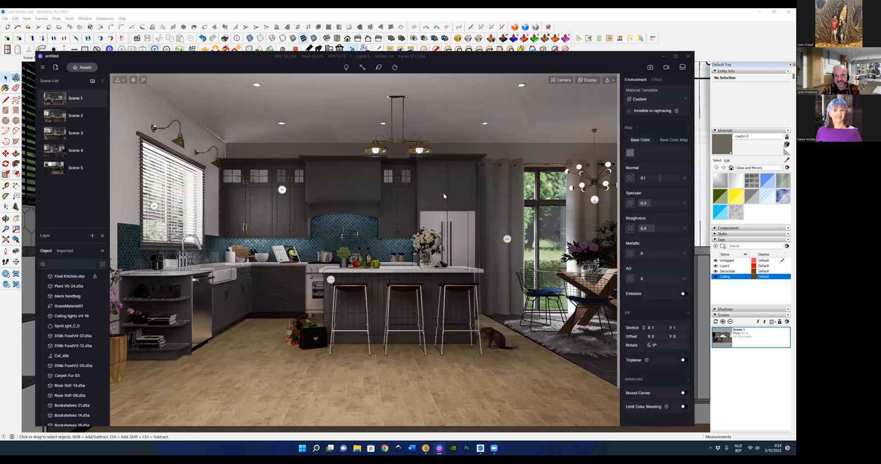
{"action": "key", "text": "Escape"}
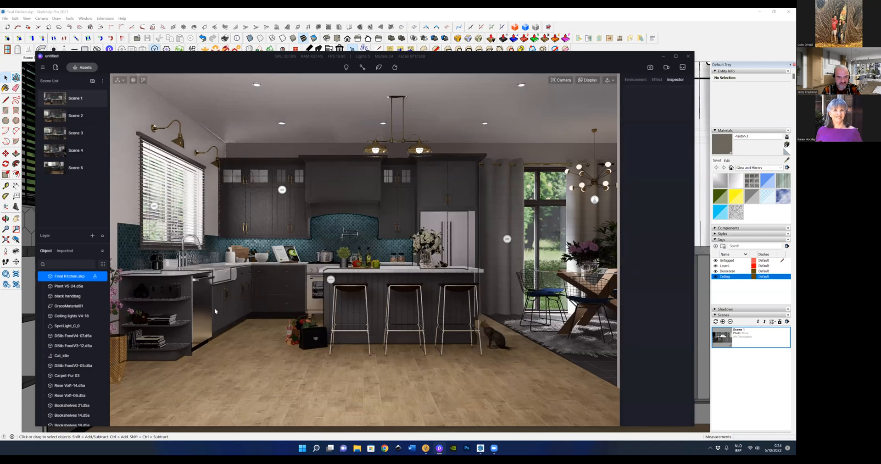
Select the dark cabinet material and set its base color to HSV 0, 3, 40
{"action": "scroll", "coordinate": [215, 309], "scroll_direction": "up", "scroll_amount": 3}
{"action": "scroll", "coordinate": [219, 307], "scroll_direction": "up", "scroll_amount": 3}
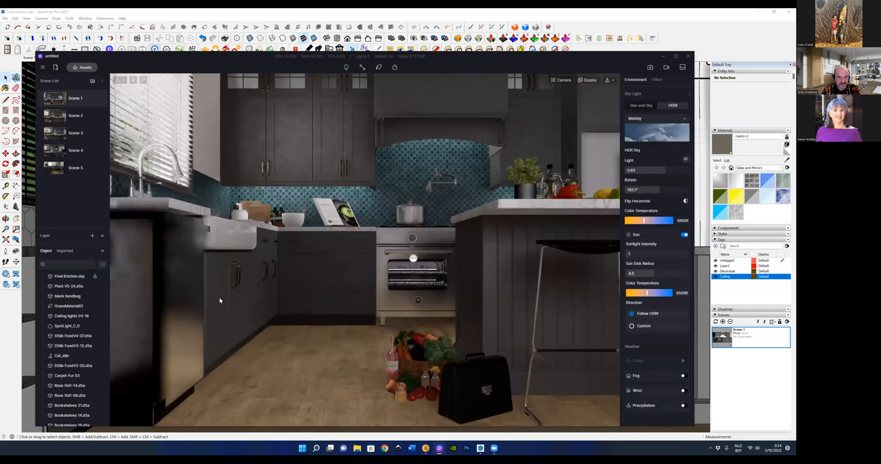
{"action": "left_click", "coordinate": [219, 298]}
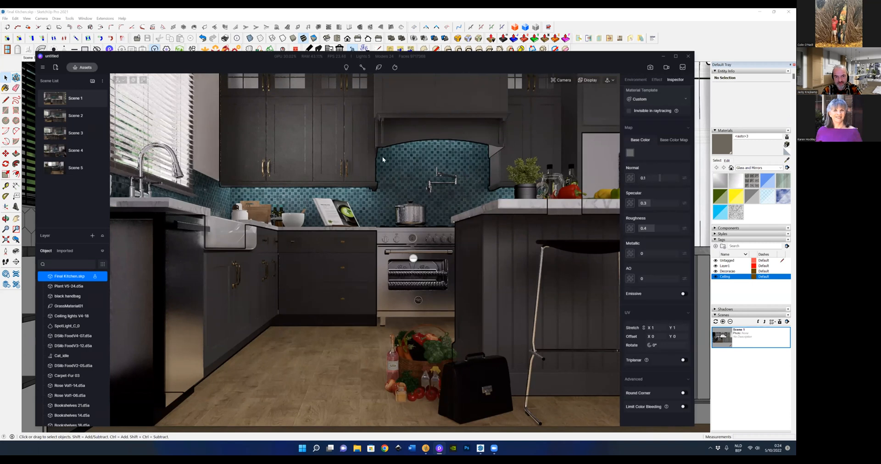
{"action": "scroll", "coordinate": [340, 273], "scroll_direction": "down", "scroll_amount": 6}
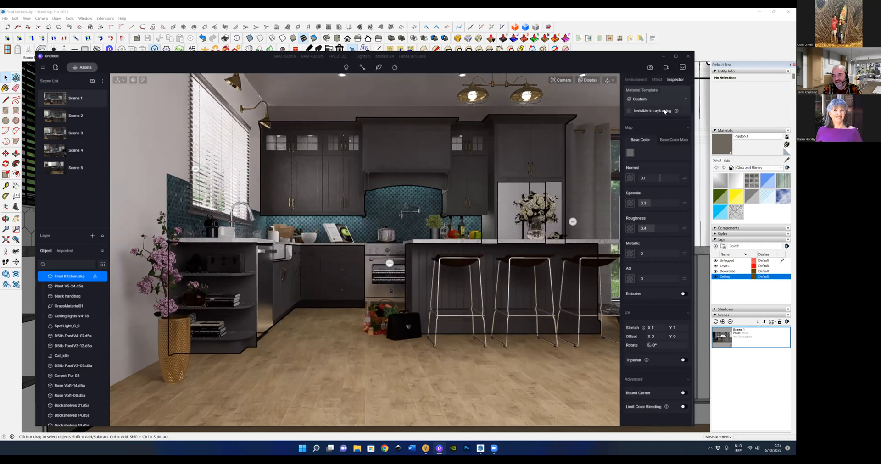
{"action": "left_click", "coordinate": [630, 153]}
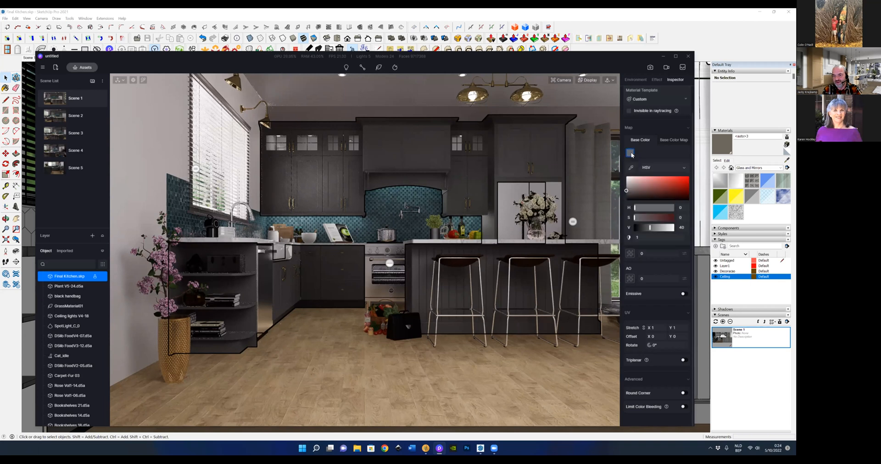
{"action": "left_click", "coordinate": [627, 194]}
{"action": "mouse_move", "coordinate": [629, 196]}
{"action": "left_mouse_down"}
{"action": "mouse_move", "coordinate": [627, 180]}
{"action": "mouse_move", "coordinate": [627, 190]}
{"action": "left_mouse_up"}
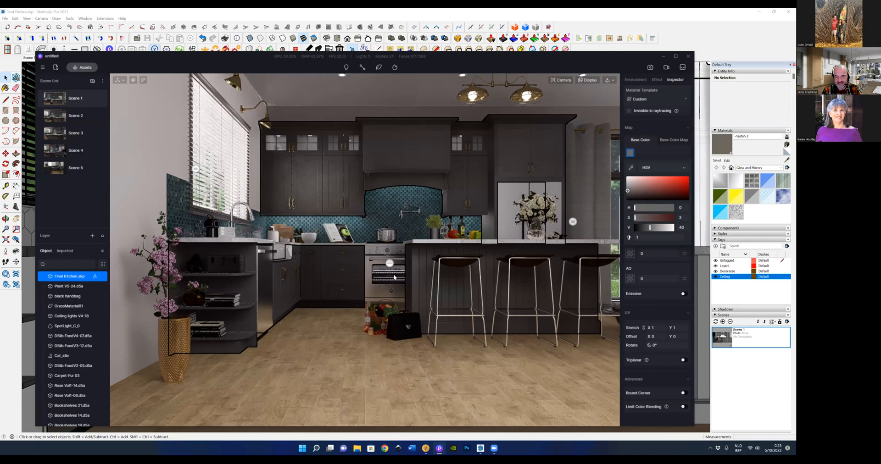
{"action": "scroll", "coordinate": [394, 277], "scroll_direction": "up", "scroll_amount": 5}
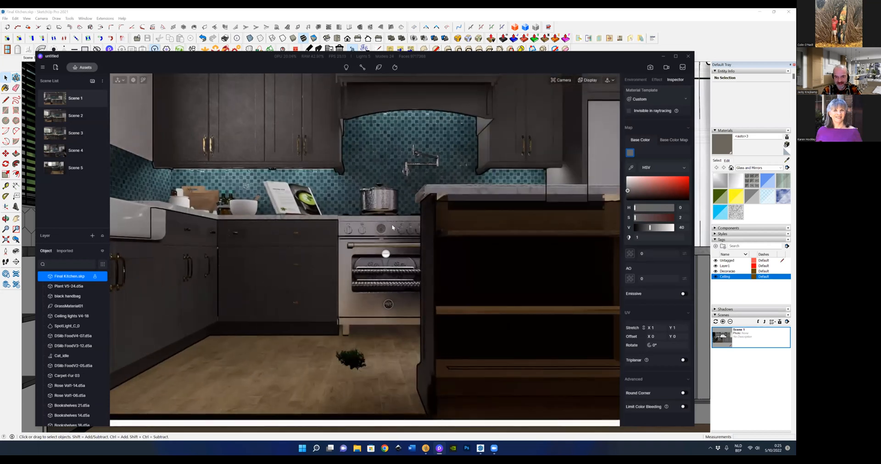
{"action": "scroll", "coordinate": [370, 299], "scroll_direction": "down", "scroll_amount": 6}
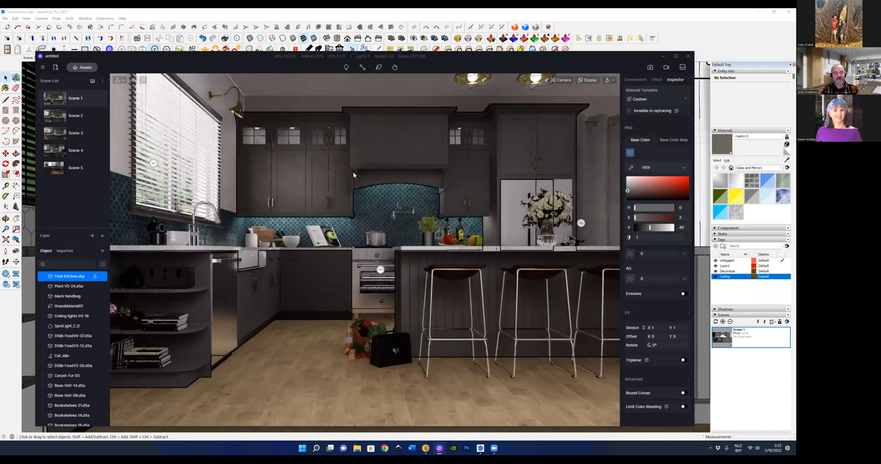
Open the online material library, pick Cotton and Linen Fabric, and try to apply it to the kitchen island
{"action": "left_click", "coordinate": [82, 67]}
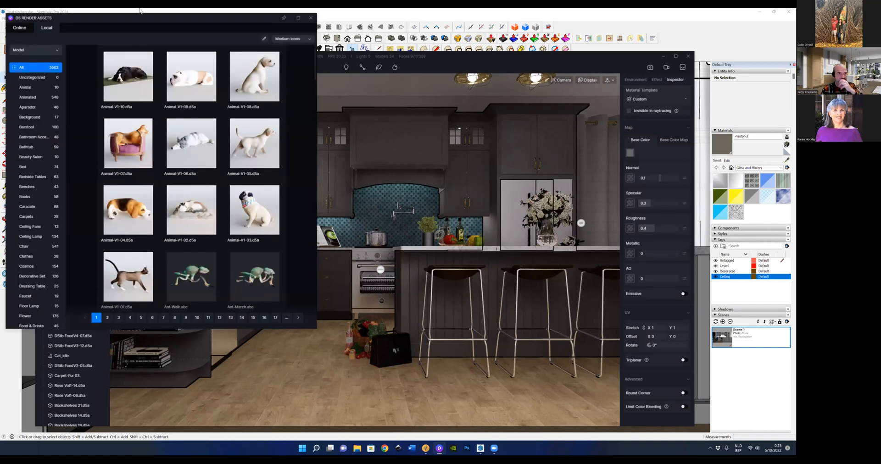
{"action": "left_click_drag", "start_coordinate": [135, 21], "coordinate": [348, 64]}
{"action": "left_click", "coordinate": [240, 81]}
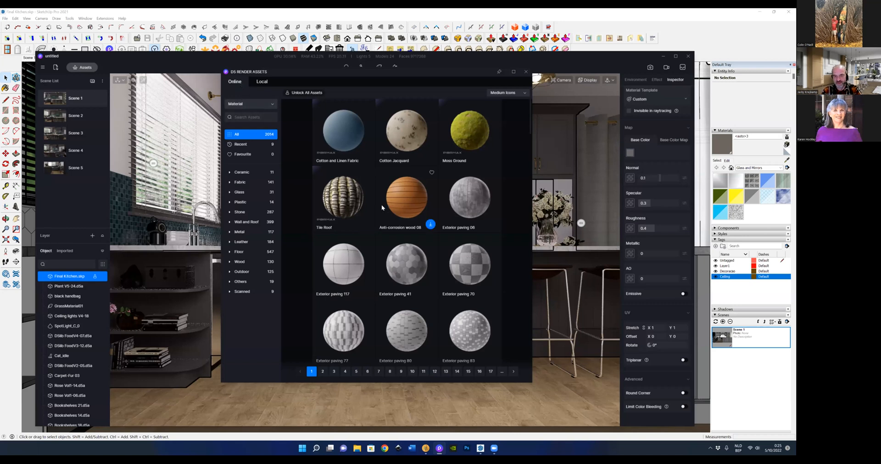
{"action": "left_click", "coordinate": [344, 131]}
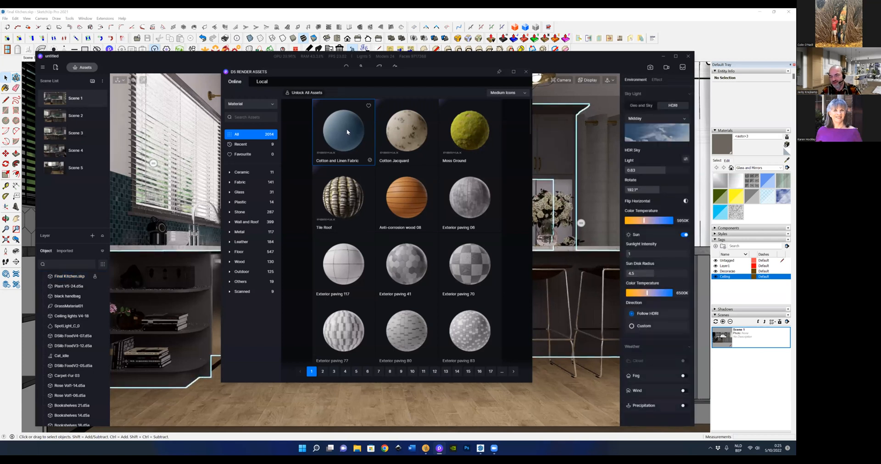
{"action": "left_click_drag", "start_coordinate": [414, 75], "coordinate": [313, 84]}
{"action": "left_click_drag", "start_coordinate": [247, 135], "coordinate": [535, 271]}
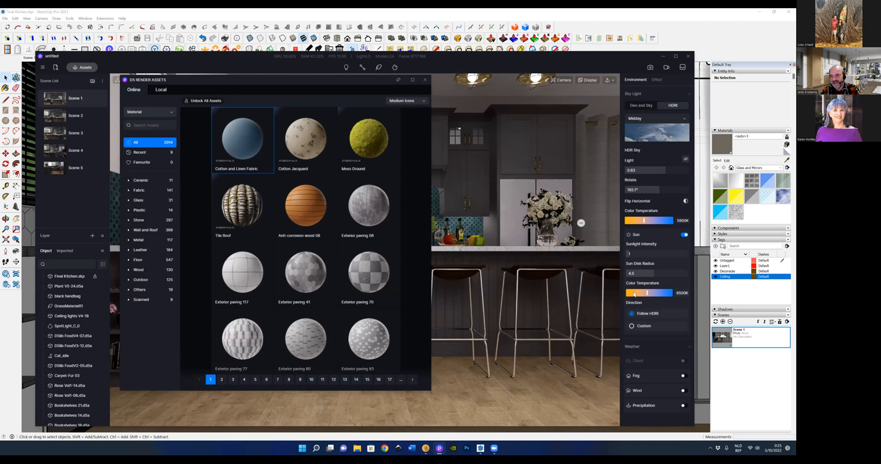
Browse the Fabric, Glass, Transparent Glass and Plastic categories of the online material library
{"action": "left_click", "coordinate": [656, 78]}
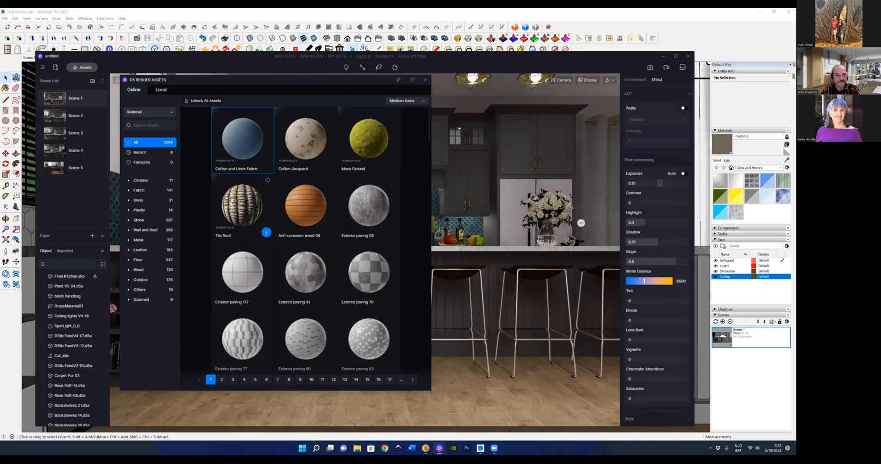
{"action": "left_click", "coordinate": [139, 190]}
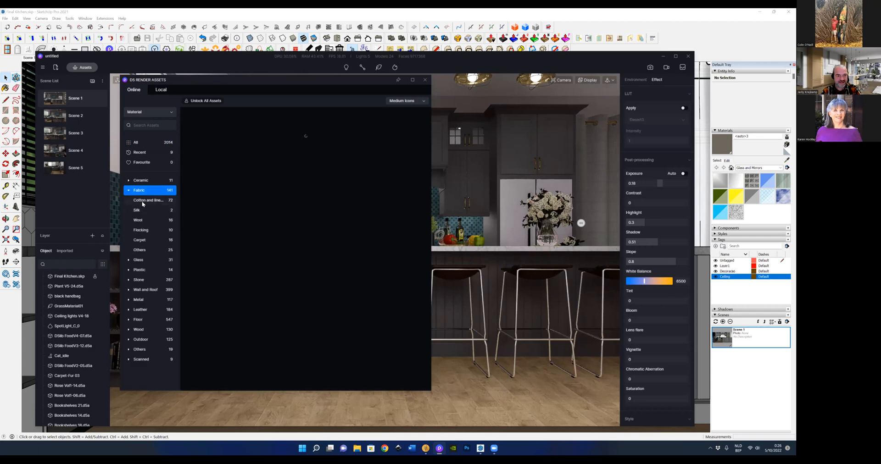
{"action": "left_click", "coordinate": [138, 260]}
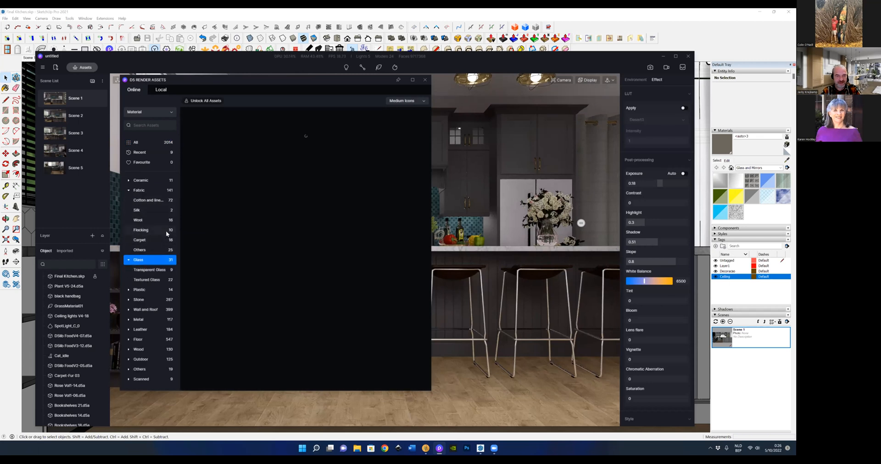
{"action": "left_click", "coordinate": [158, 271]}
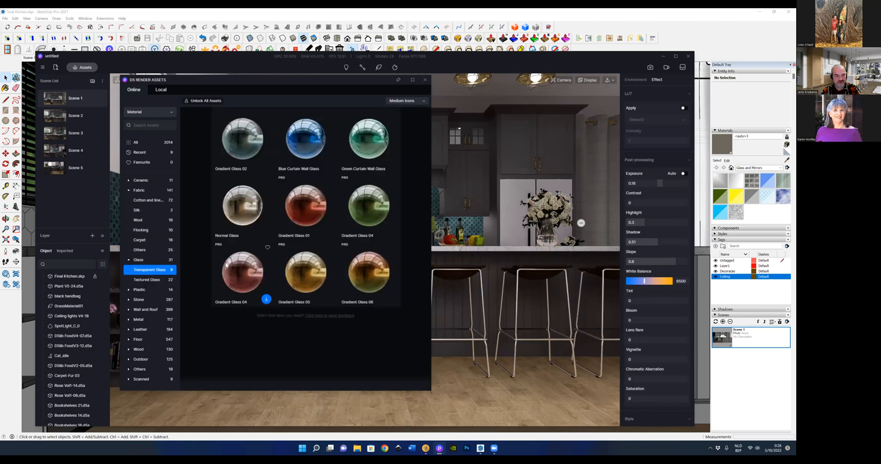
{"action": "left_click", "coordinate": [140, 290]}
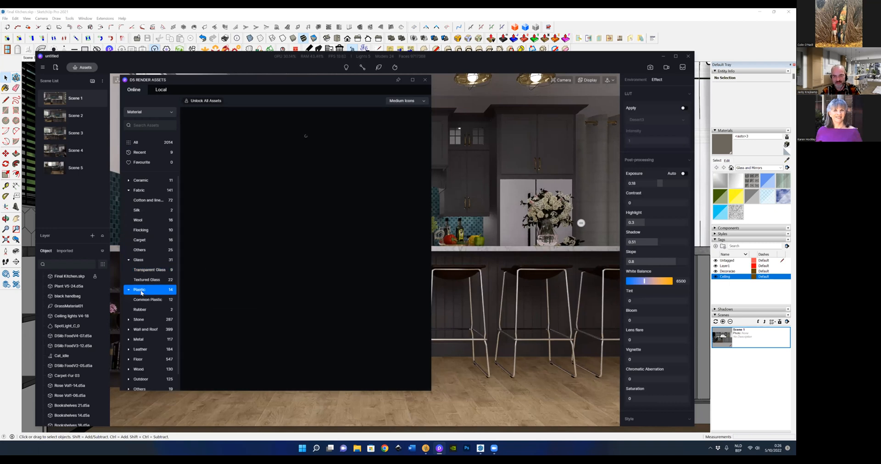
{"action": "scroll", "coordinate": [328, 275], "scroll_direction": "down", "scroll_amount": 2}
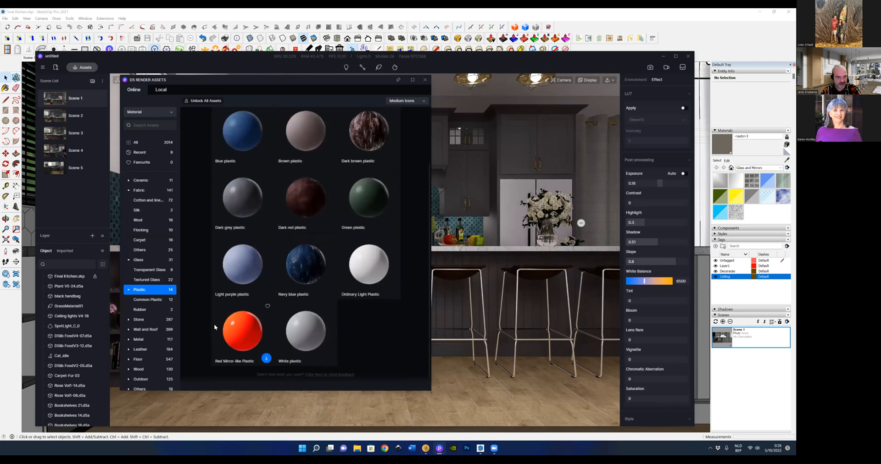
Browse the Stone and the Wall and Roof categories of the online material library
{"action": "left_click", "coordinate": [138, 321]}
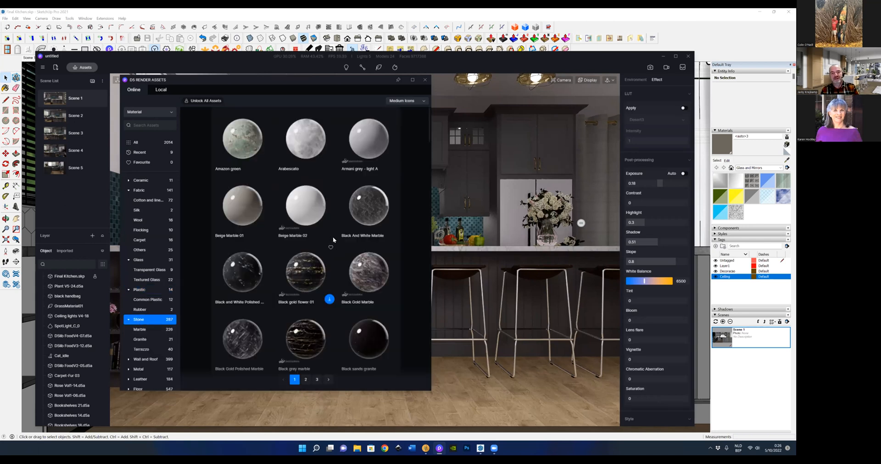
{"action": "scroll", "coordinate": [341, 225], "scroll_direction": "down", "scroll_amount": 2}
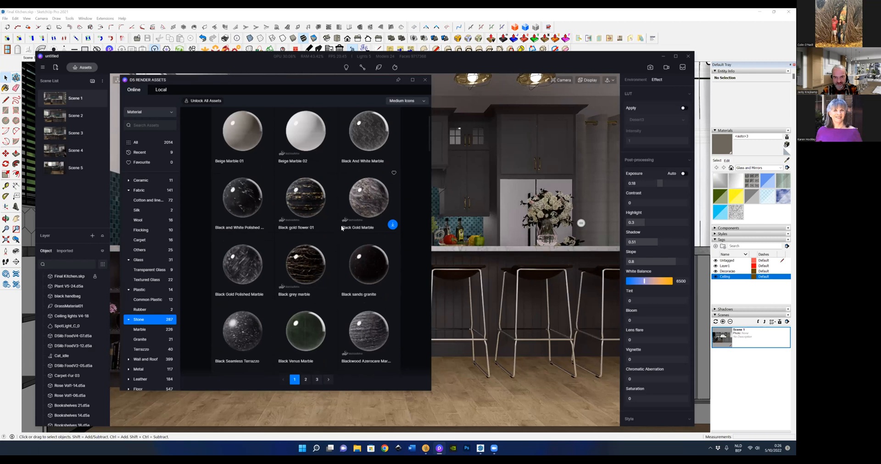
{"action": "scroll", "coordinate": [342, 228], "scroll_direction": "down", "scroll_amount": 5}
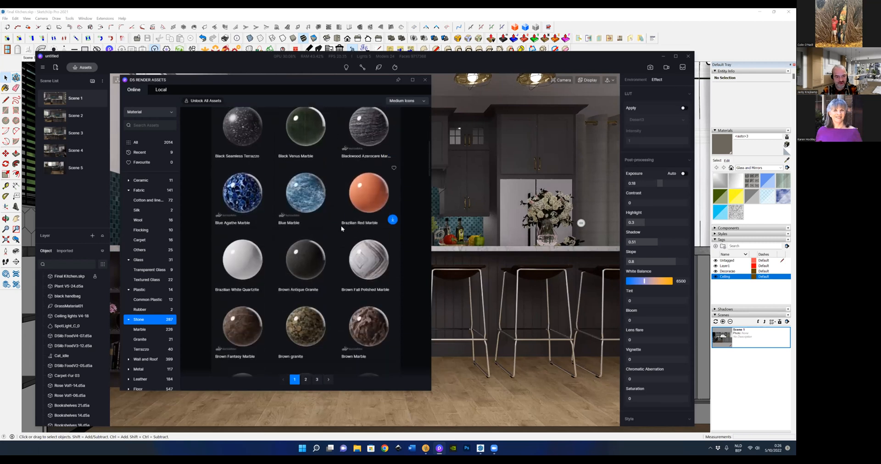
{"action": "scroll", "coordinate": [303, 209], "scroll_direction": "down", "scroll_amount": 2}
{"action": "scroll", "coordinate": [308, 206], "scroll_direction": "down", "scroll_amount": 5}
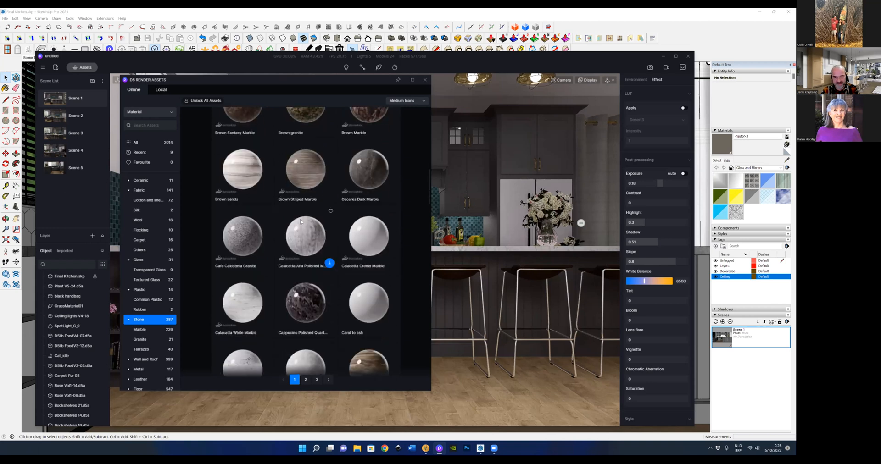
{"action": "scroll", "coordinate": [152, 317], "scroll_direction": "down", "scroll_amount": 1}
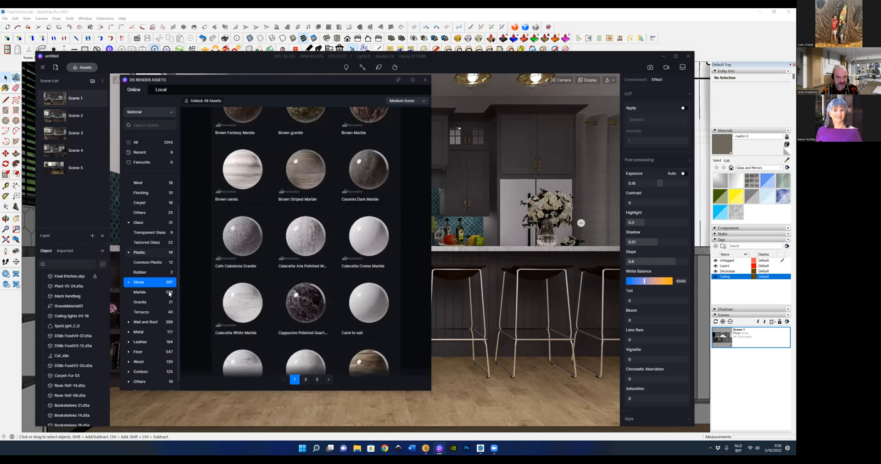
{"action": "left_click", "coordinate": [147, 324]}
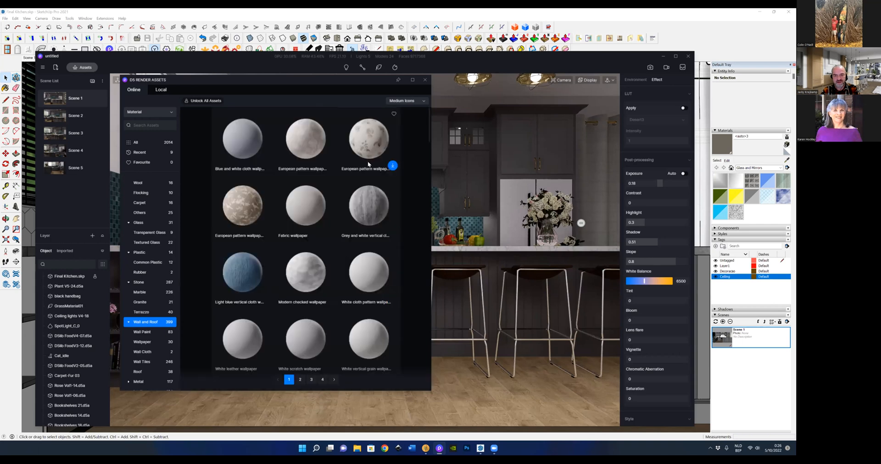
{"action": "scroll", "coordinate": [365, 228], "scroll_direction": "down", "scroll_amount": 1}
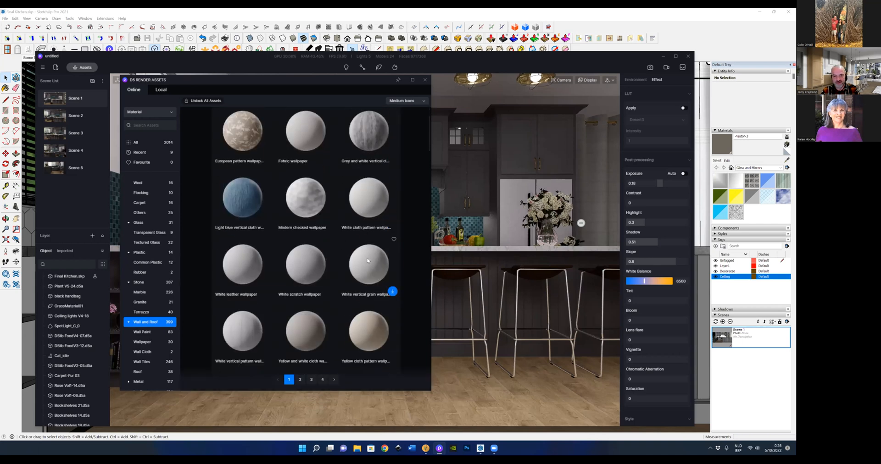
Look through the Metal materials, then open the Leather and Floor categories and the Ceramic Tile subcategory
{"action": "scroll", "coordinate": [149, 279], "scroll_direction": "down", "scroll_amount": 2}
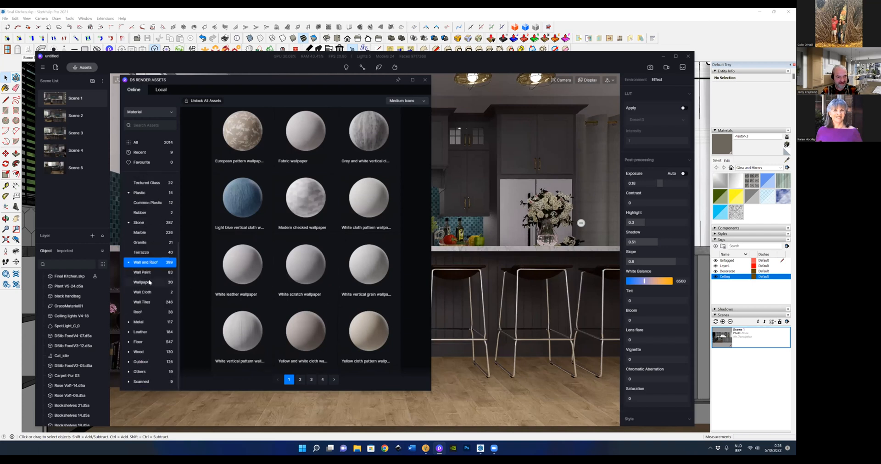
{"action": "left_click", "coordinate": [146, 322]}
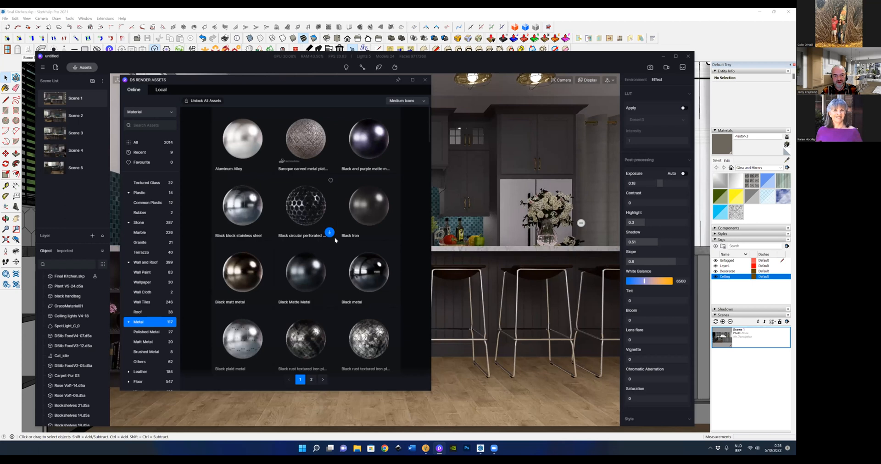
{"action": "scroll", "coordinate": [318, 254], "scroll_direction": "down", "scroll_amount": 1}
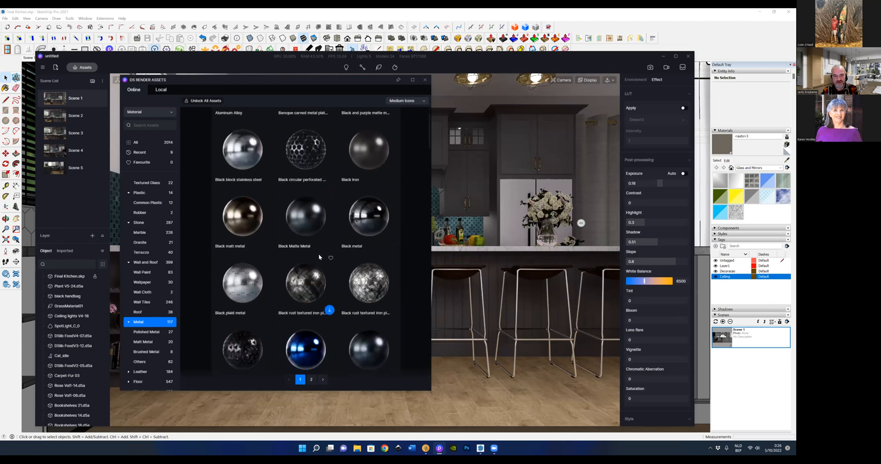
{"action": "scroll", "coordinate": [293, 254], "scroll_direction": "down", "scroll_amount": 1}
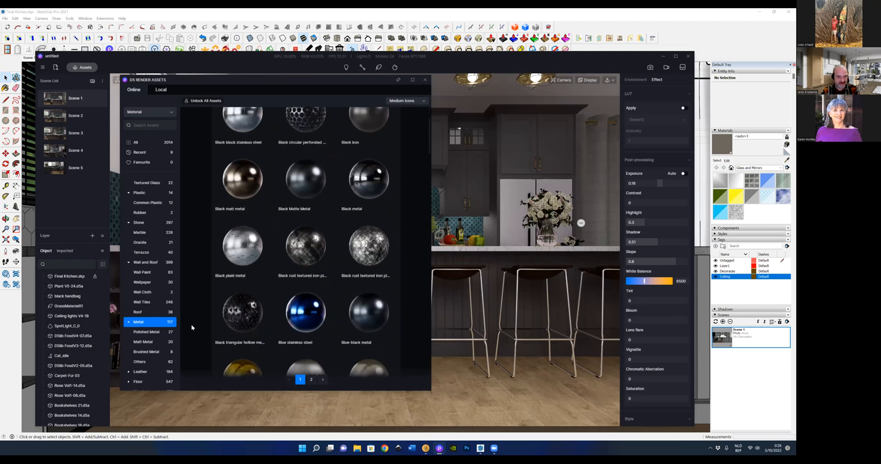
{"action": "scroll", "coordinate": [266, 275], "scroll_direction": "down", "scroll_amount": 1}
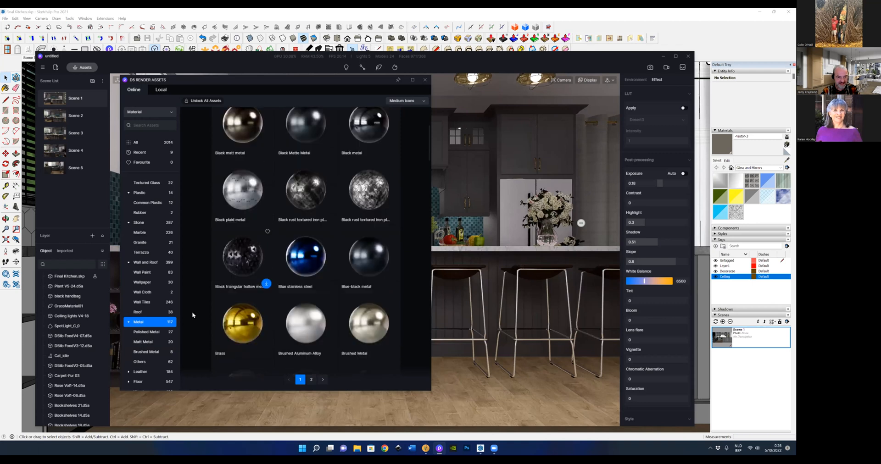
{"action": "left_click", "coordinate": [139, 371]}
{"action": "scroll", "coordinate": [154, 313], "scroll_direction": "down", "scroll_amount": 2}
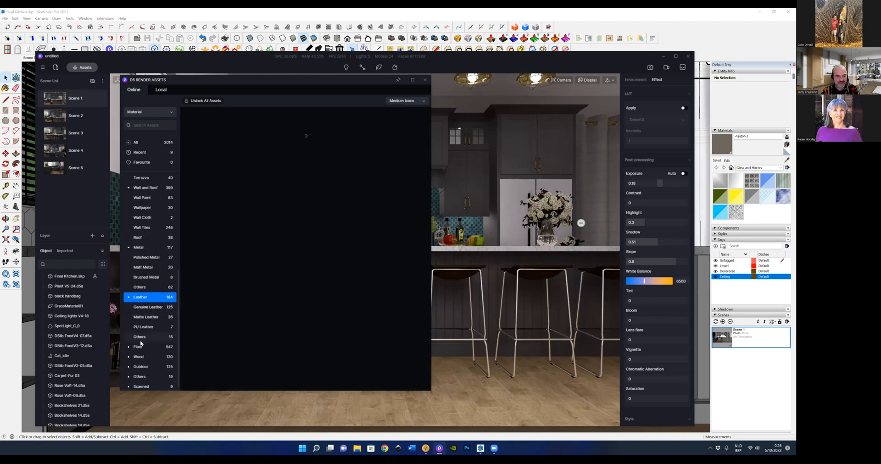
{"action": "left_click", "coordinate": [138, 348]}
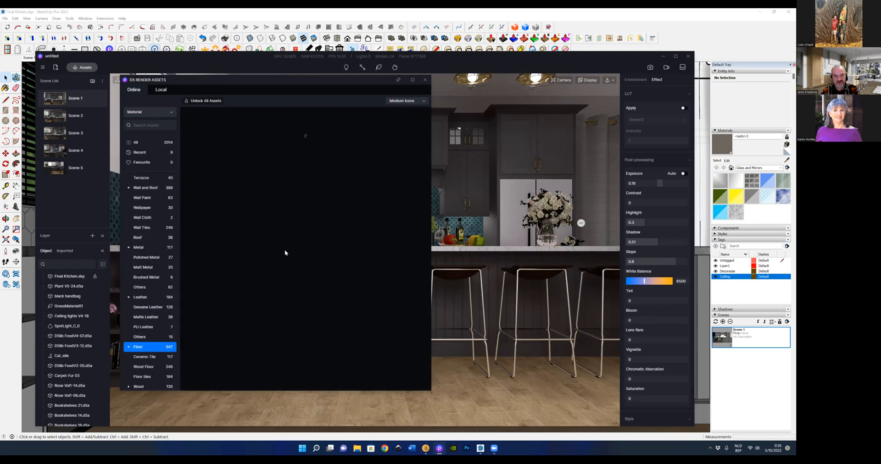
{"action": "left_click", "coordinate": [144, 356]}
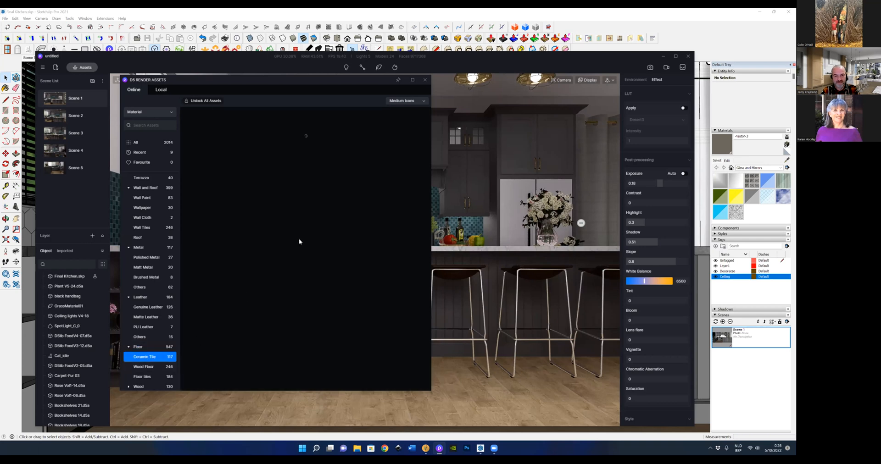
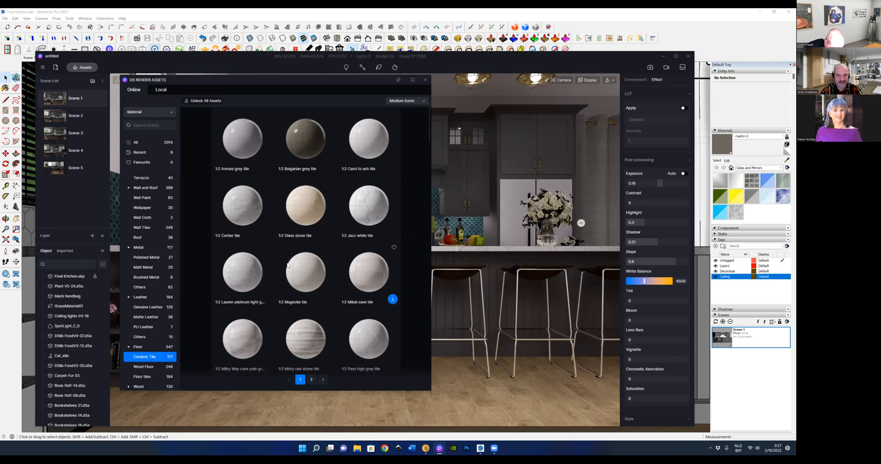
Browse the Wood category of the online material library
{"action": "scroll", "coordinate": [178, 258], "scroll_direction": "down", "scroll_amount": 2}
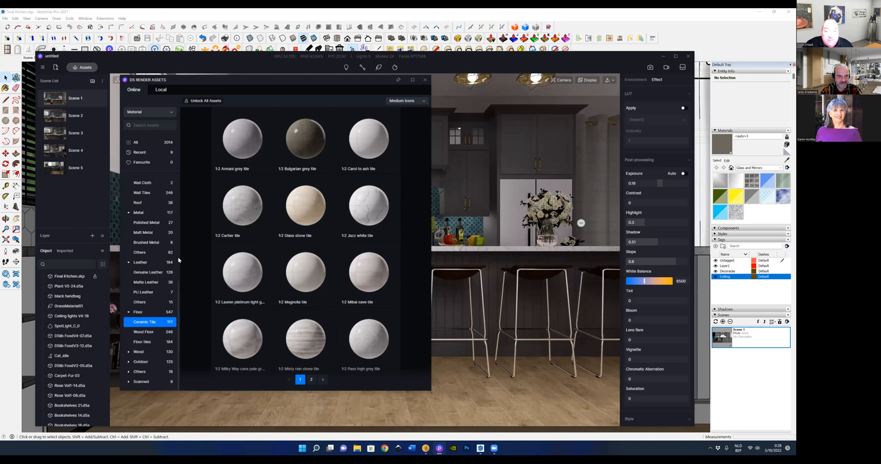
{"action": "left_click", "coordinate": [140, 352]}
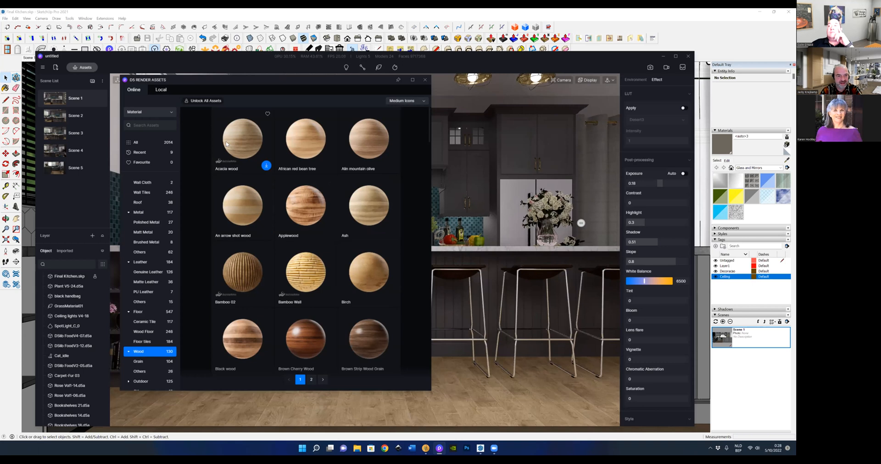
{"action": "scroll", "coordinate": [346, 244], "scroll_direction": "down", "scroll_amount": 3}
{"action": "scroll", "coordinate": [342, 246], "scroll_direction": "down", "scroll_amount": 3}
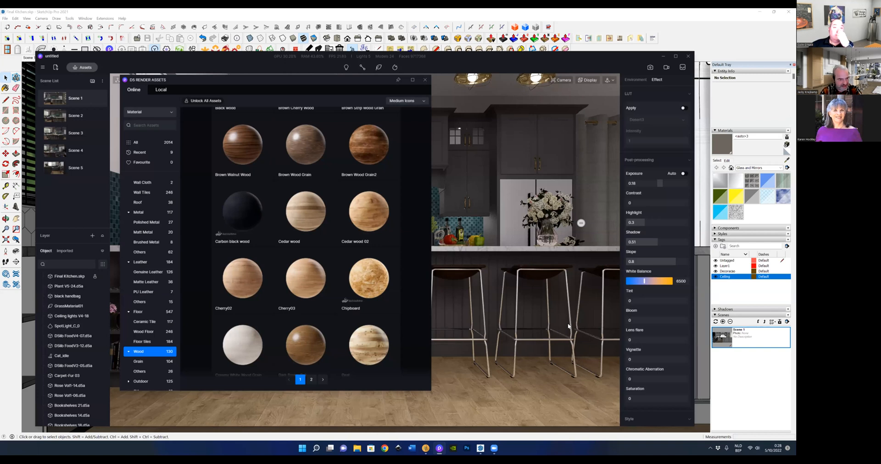
Switch the online asset library from materials to models and download the White Spotlight 07 model
{"action": "left_click", "coordinate": [170, 112]}
{"action": "left_click", "coordinate": [140, 122]}
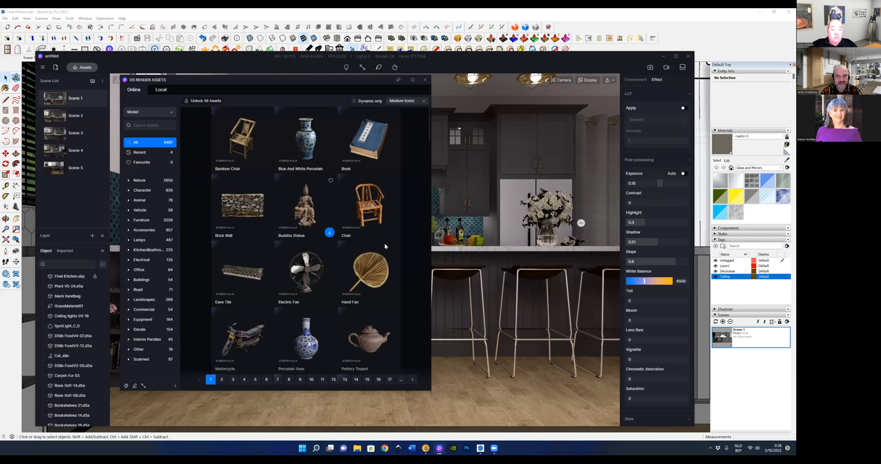
{"action": "scroll", "coordinate": [358, 255], "scroll_direction": "down", "scroll_amount": 1}
{"action": "scroll", "coordinate": [358, 256], "scroll_direction": "down", "scroll_amount": 10}
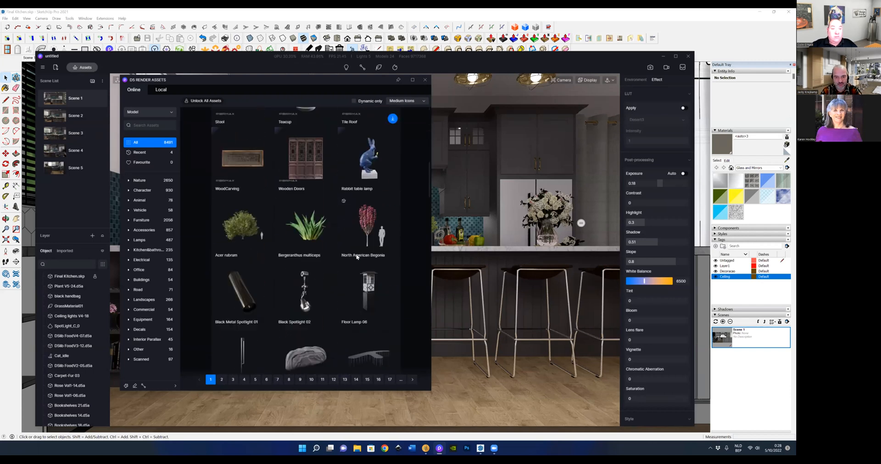
{"action": "scroll", "coordinate": [356, 257], "scroll_direction": "down", "scroll_amount": 3}
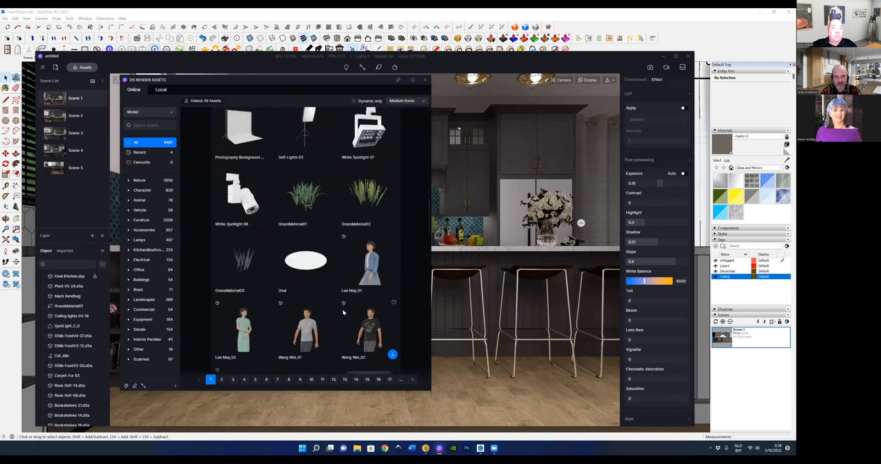
{"action": "scroll", "coordinate": [357, 228], "scroll_direction": "up", "scroll_amount": 1}
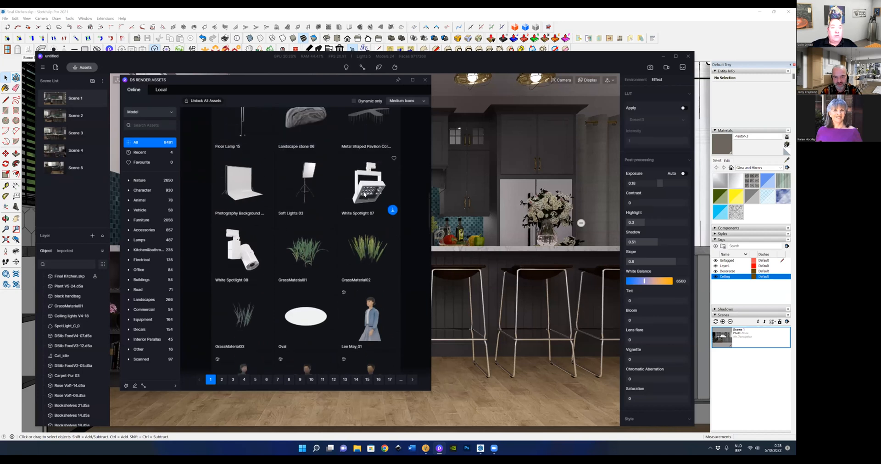
{"action": "left_click", "coordinate": [363, 193]}
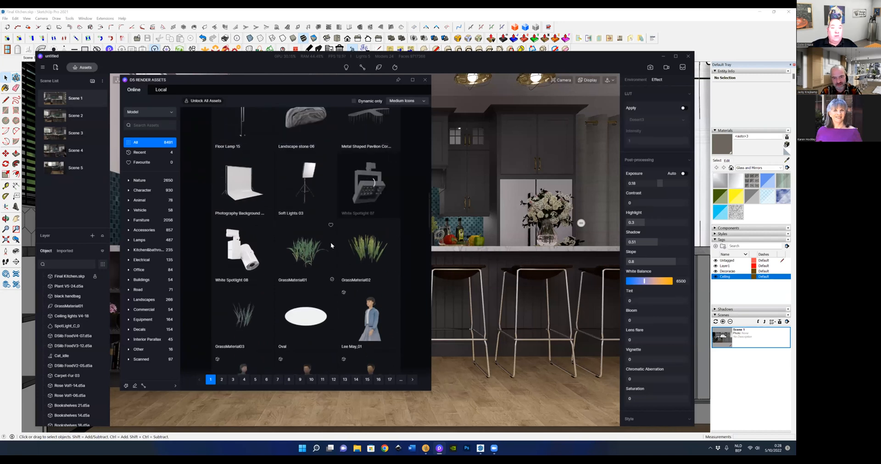
Browse the Nature models and download Convolvulus cneorum 06 and Citrus limon
{"action": "scroll", "coordinate": [330, 244], "scroll_direction": "down", "scroll_amount": 8}
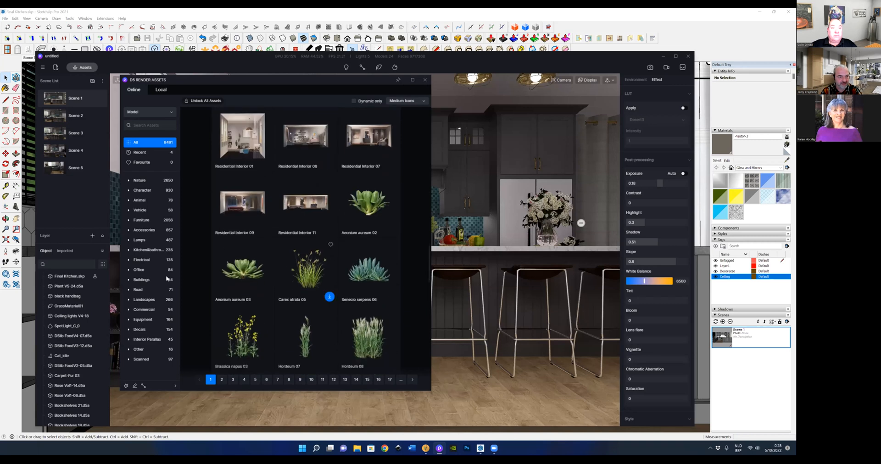
{"action": "left_click", "coordinate": [140, 180]}
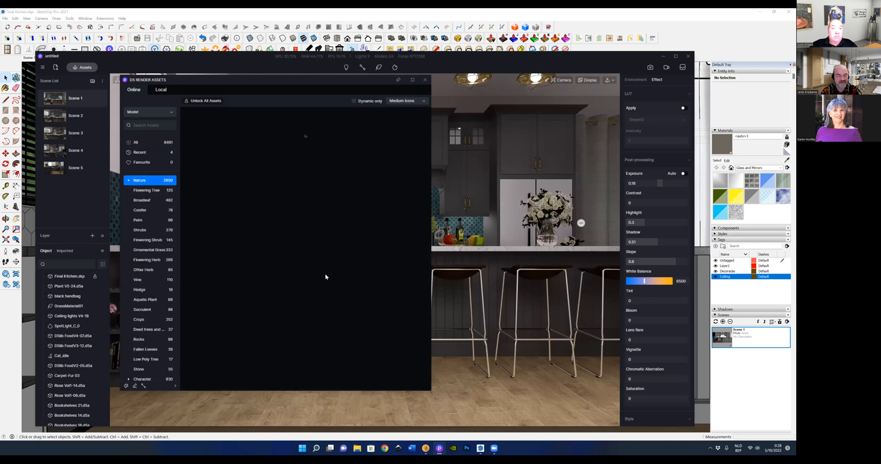
{"action": "scroll", "coordinate": [325, 271], "scroll_direction": "down", "scroll_amount": 8}
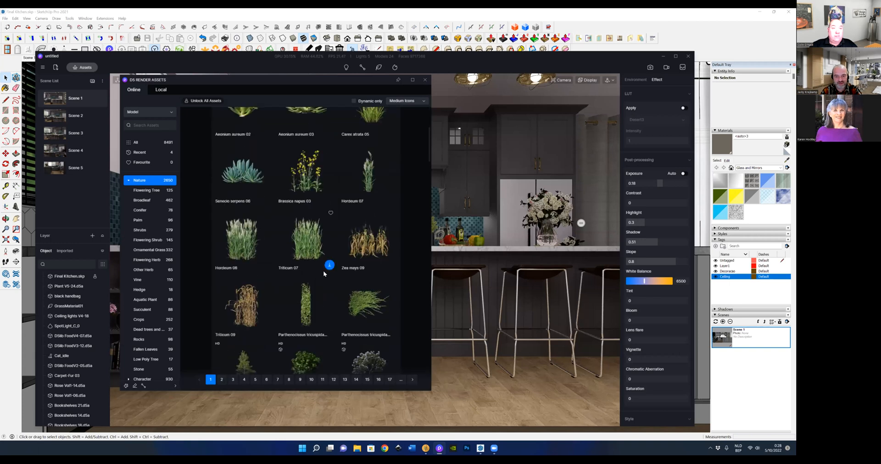
{"action": "scroll", "coordinate": [323, 271], "scroll_direction": "down", "scroll_amount": 10}
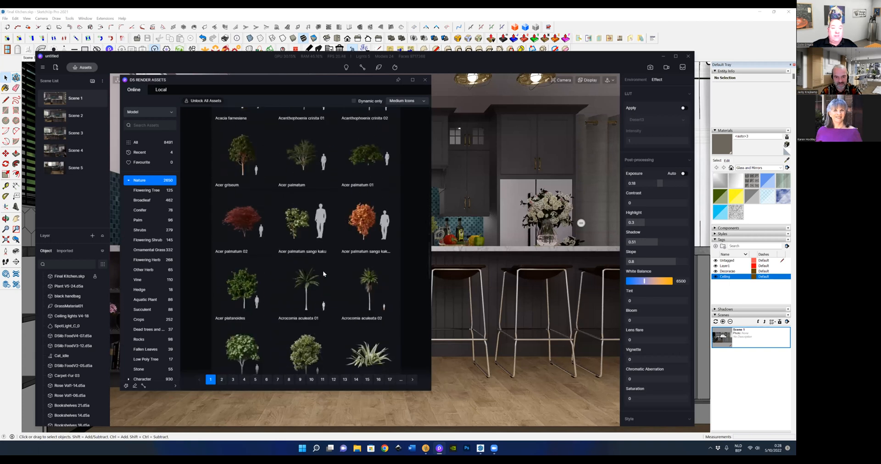
{"action": "scroll", "coordinate": [323, 271], "scroll_direction": "down", "scroll_amount": 10}
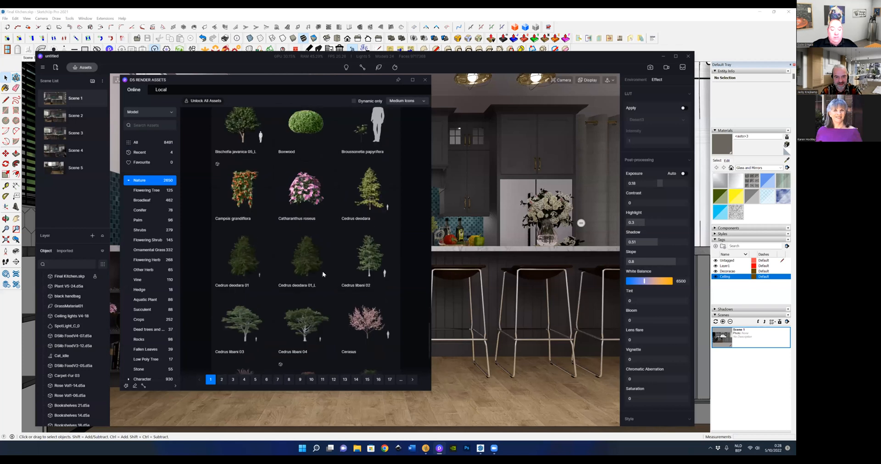
{"action": "scroll", "coordinate": [321, 271], "scroll_direction": "down", "scroll_amount": 3}
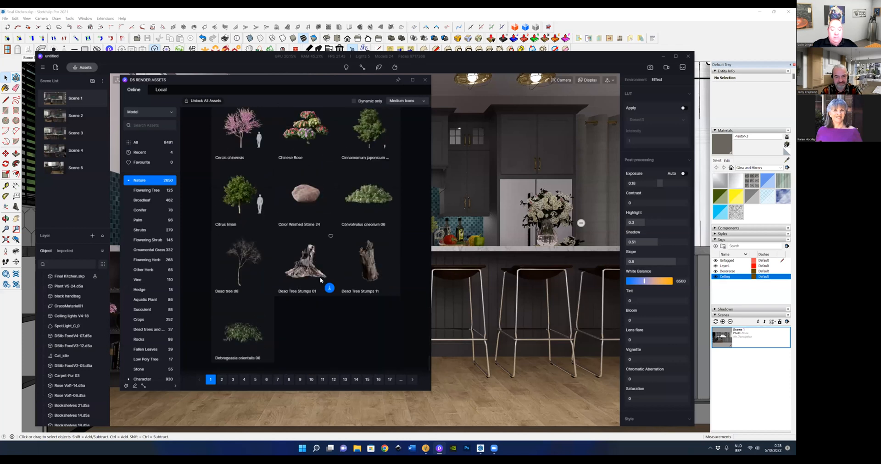
{"action": "left_click", "coordinate": [373, 202]}
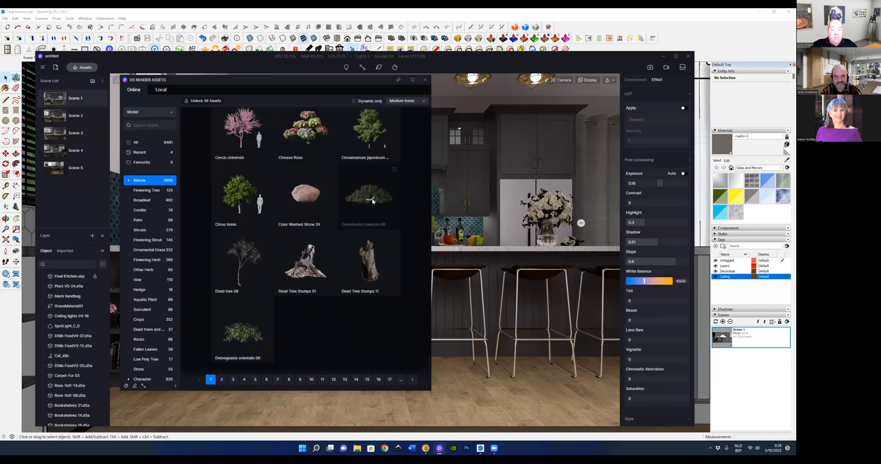
{"action": "left_click", "coordinate": [240, 198]}
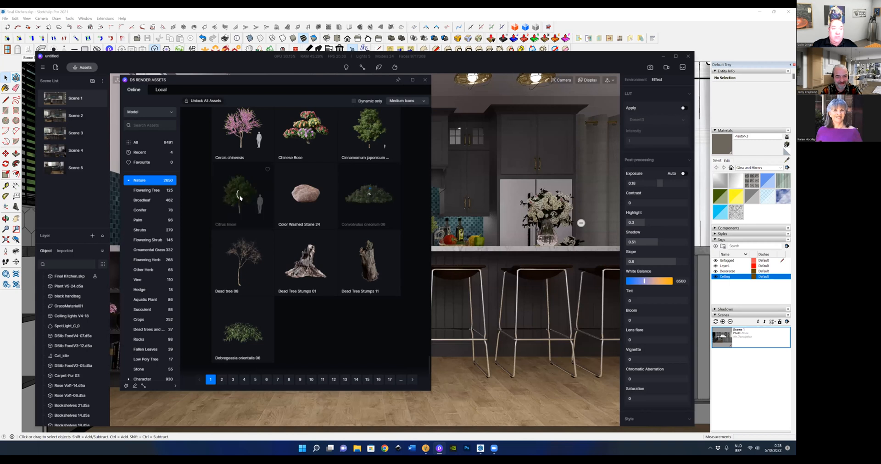
Browse the Palm models and try to download the PRO asset Trachycarpus fortunei 16
{"action": "left_click", "coordinate": [134, 220]}
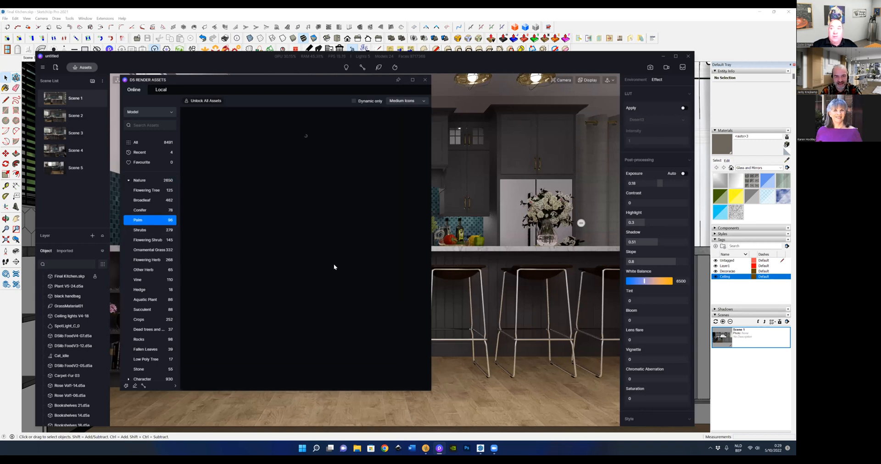
{"action": "scroll", "coordinate": [334, 267], "scroll_direction": "down", "scroll_amount": 4}
{"action": "scroll", "coordinate": [334, 264], "scroll_direction": "down", "scroll_amount": 5}
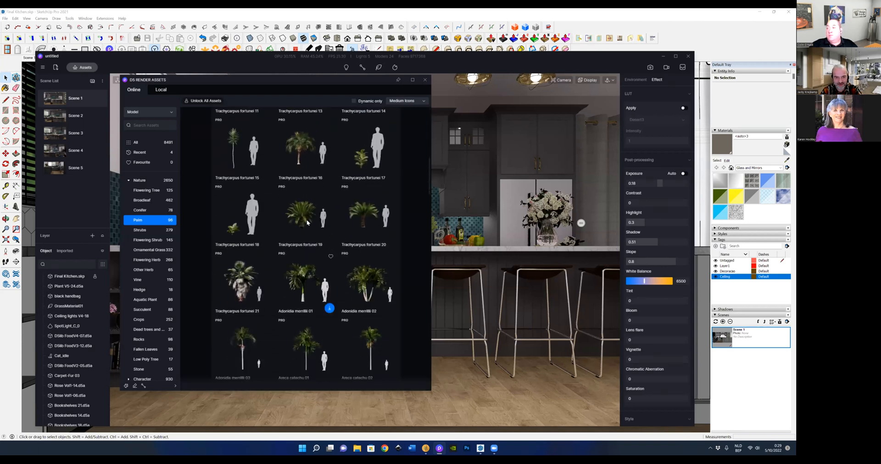
{"action": "left_click", "coordinate": [298, 147]}
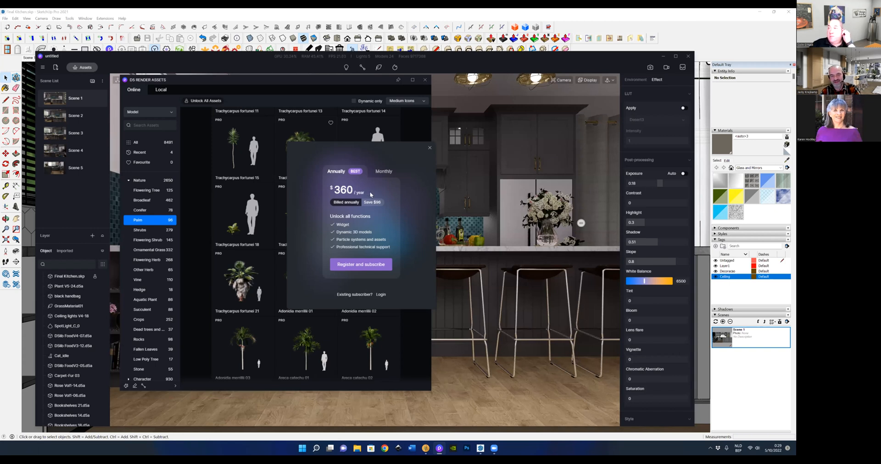
Switch the online asset library from models to particles and browse the available effects
{"action": "left_click", "coordinate": [429, 147]}
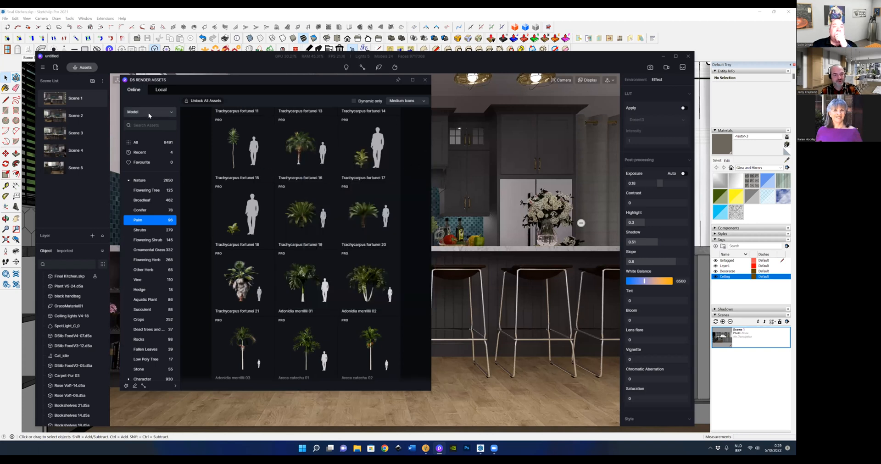
{"action": "left_click", "coordinate": [170, 114]}
{"action": "left_click", "coordinate": [141, 141]}
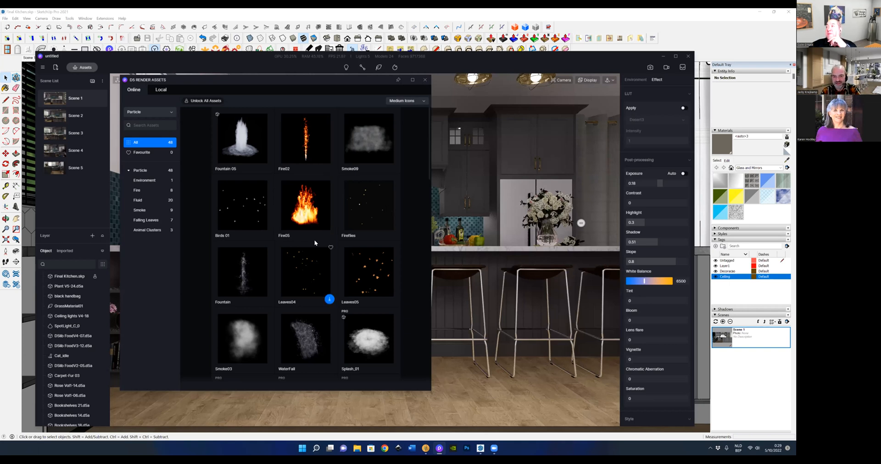
{"action": "scroll", "coordinate": [313, 239], "scroll_direction": "down", "scroll_amount": 2}
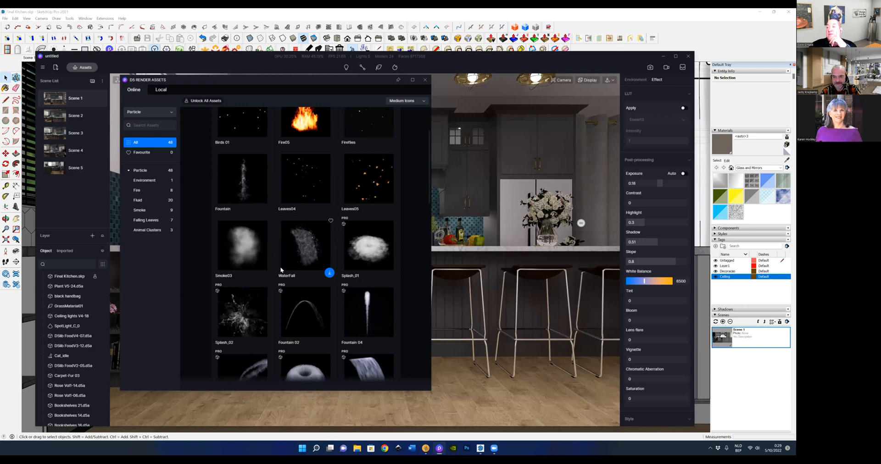
{"action": "scroll", "coordinate": [309, 274], "scroll_direction": "down", "scroll_amount": 2}
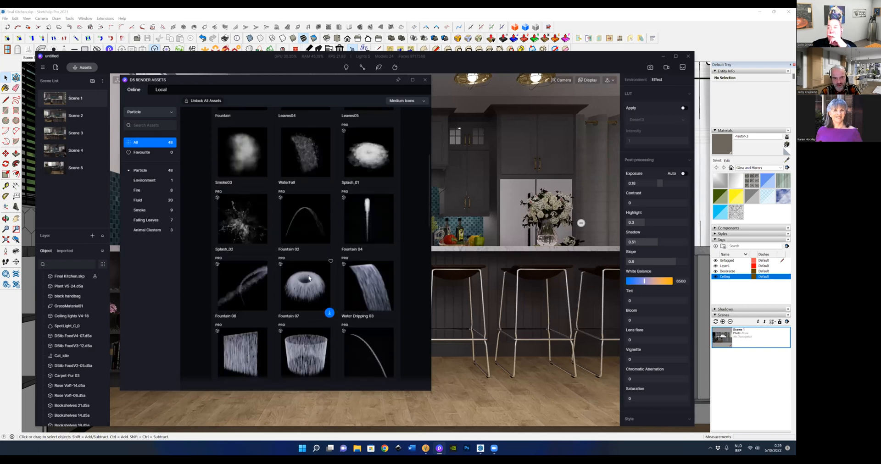
{"action": "scroll", "coordinate": [308, 277], "scroll_direction": "down", "scroll_amount": 1}
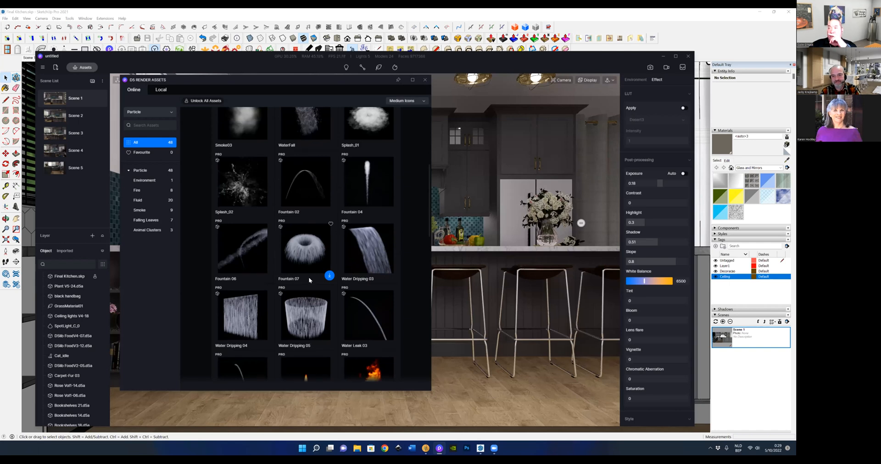
Try to download the PRO particle effect Water Dripping 03, then browse further through the particle library
{"action": "left_click", "coordinate": [366, 246]}
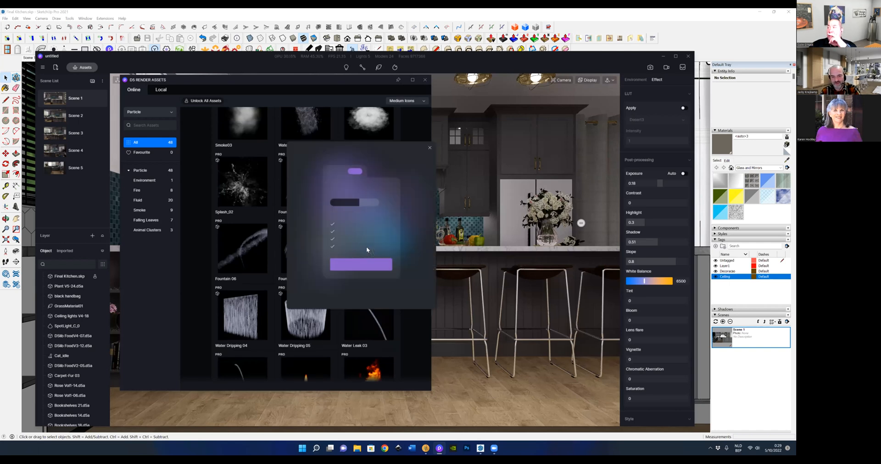
{"action": "left_click", "coordinate": [429, 148]}
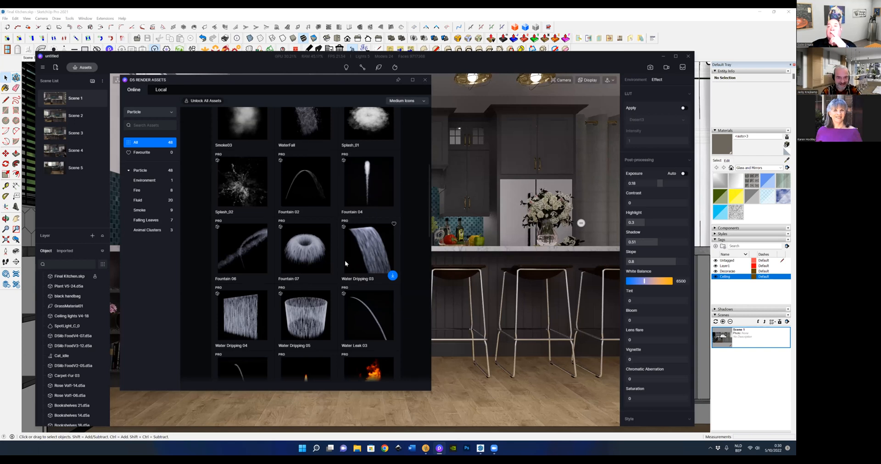
{"action": "scroll", "coordinate": [344, 262], "scroll_direction": "down", "scroll_amount": 3}
{"action": "scroll", "coordinate": [344, 269], "scroll_direction": "down", "scroll_amount": 2}
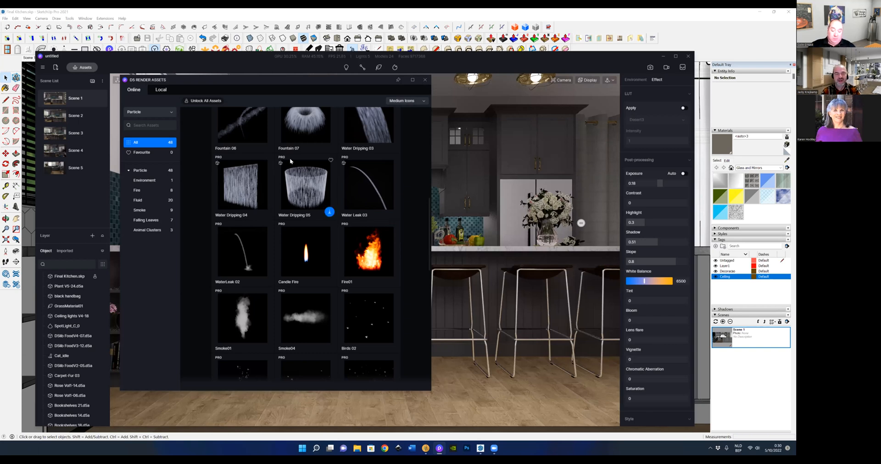
Switch to the local model library and browse its Animal, Bathtub and Plant categories
{"action": "left_click_drag", "start_coordinate": [276, 81], "coordinate": [311, 83]}
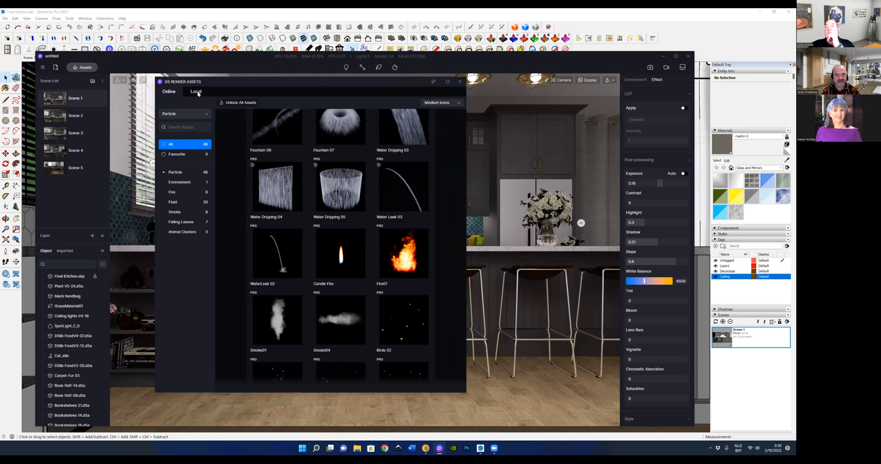
{"action": "left_click", "coordinate": [183, 113]}
{"action": "left_click", "coordinate": [181, 125]}
{"action": "scroll", "coordinate": [344, 211], "scroll_direction": "down", "scroll_amount": 5}
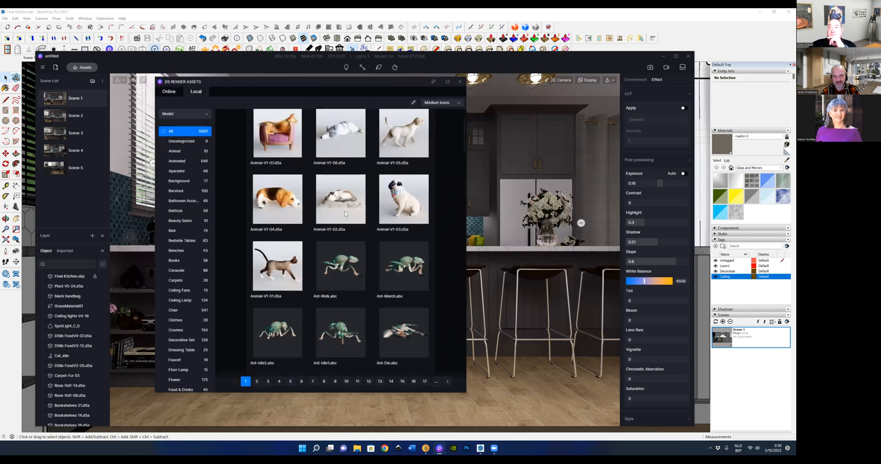
{"action": "left_click", "coordinate": [176, 152]}
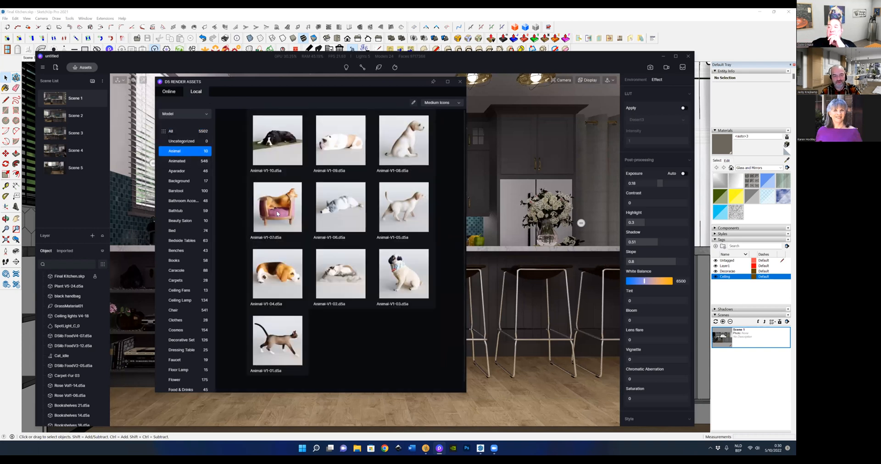
{"action": "left_click", "coordinate": [174, 211]}
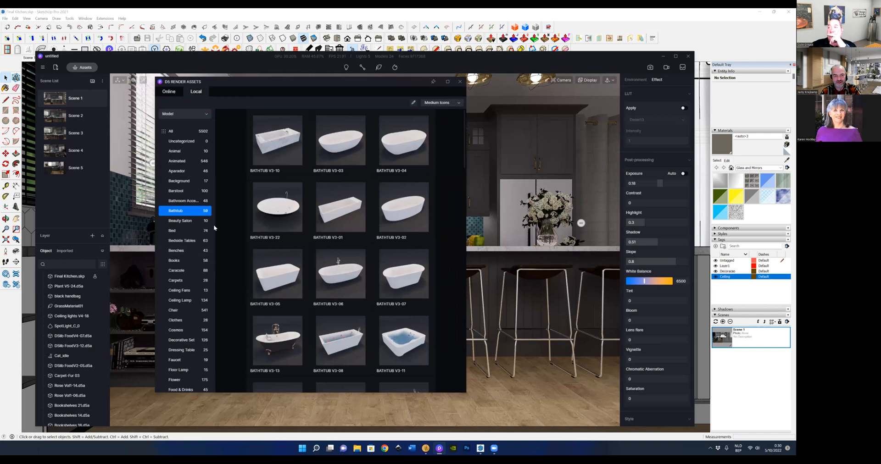
{"action": "left_click_drag", "start_coordinate": [211, 221], "coordinate": [208, 342]}
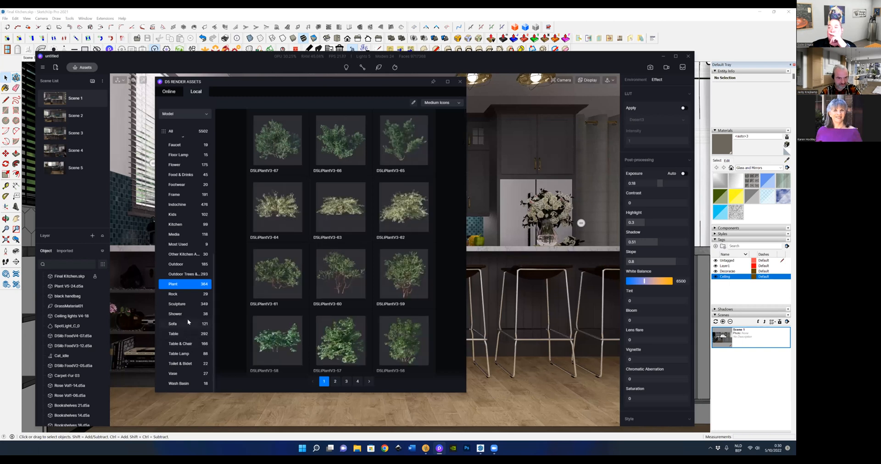
Browse the Flower category of the local model library
{"action": "double_click", "coordinate": [175, 164]}
{"action": "scroll", "coordinate": [366, 250], "scroll_direction": "down", "scroll_amount": 3}
{"action": "scroll", "coordinate": [364, 252], "scroll_direction": "down", "scroll_amount": 10}
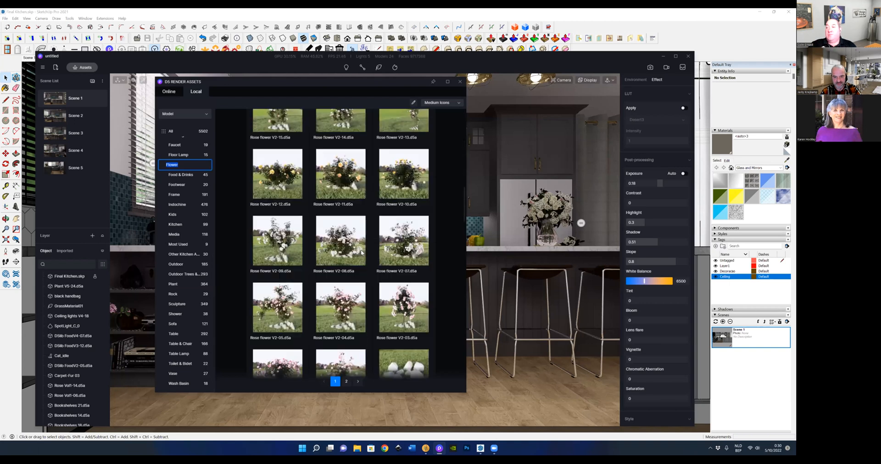
{"action": "scroll", "coordinate": [361, 253], "scroll_direction": "down", "scroll_amount": 10}
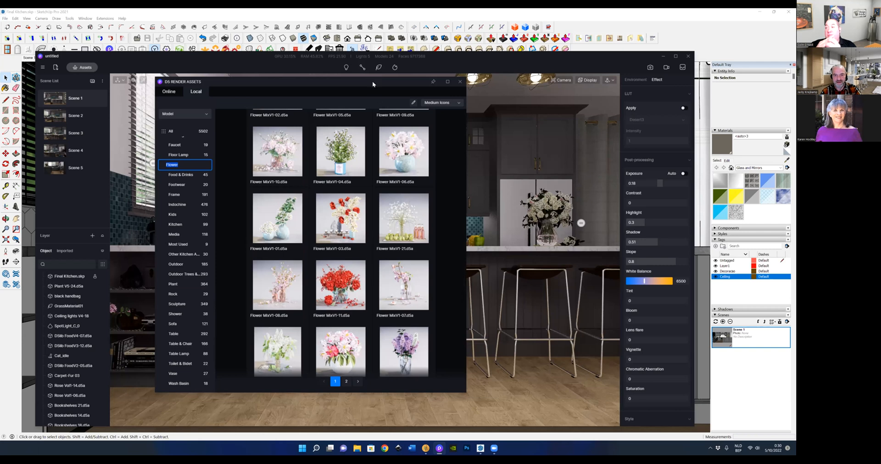
Place the Flower MixV1-11 model on the kitchen floor in front of the island's bar stools
{"action": "left_click_drag", "start_coordinate": [371, 81], "coordinate": [369, 83]}
{"action": "left_click_drag", "start_coordinate": [212, 99], "coordinate": [54, 112]}
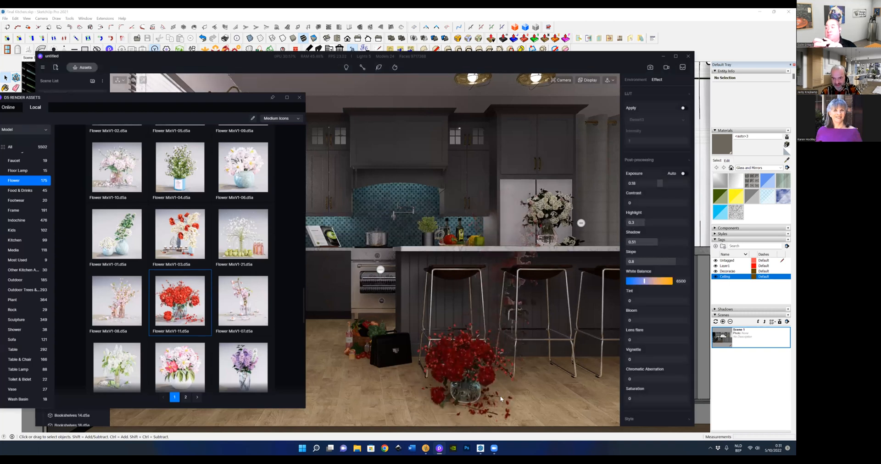
{"action": "left_click", "coordinate": [501, 399]}
Set the camera's clipping distance to 0 and inspect the red flower vase up close
{"action": "scroll", "coordinate": [525, 405], "scroll_direction": "up", "scroll_amount": 5}
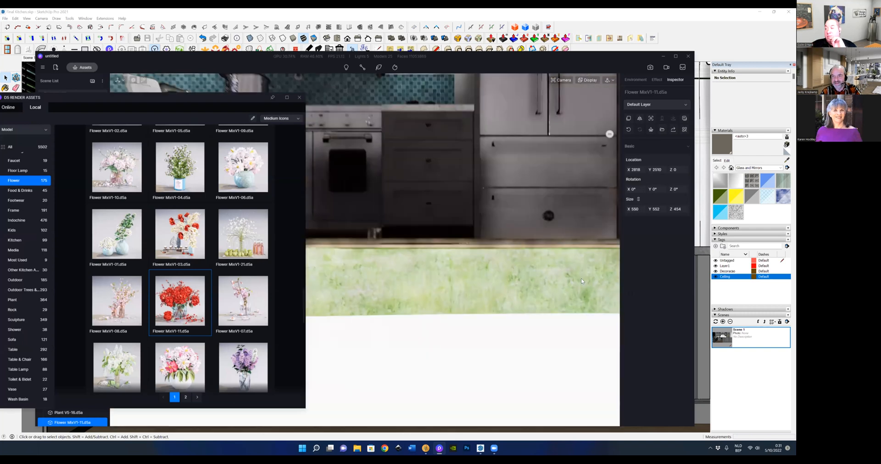
{"action": "scroll", "coordinate": [582, 281], "scroll_direction": "down", "scroll_amount": 5}
{"action": "left_click", "coordinate": [560, 79]}
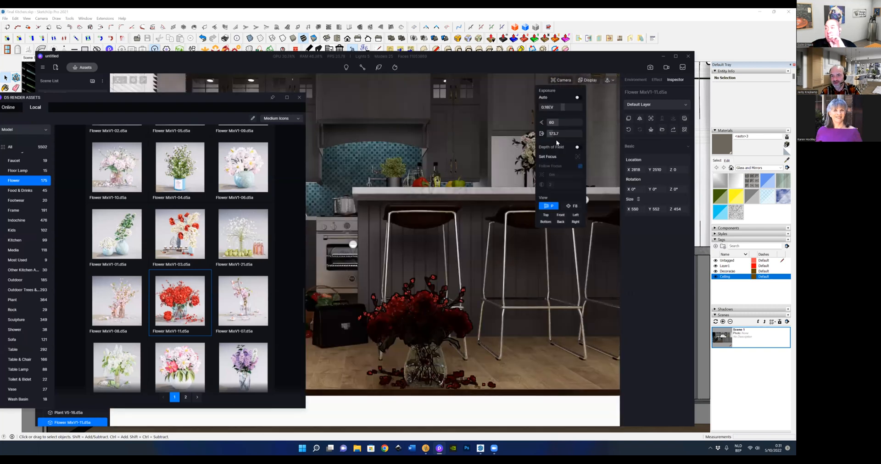
{"action": "left_click", "coordinate": [554, 136]}
{"action": "left_click", "coordinate": [544, 136]}
{"action": "scroll", "coordinate": [467, 390], "scroll_direction": "up", "scroll_amount": 3}
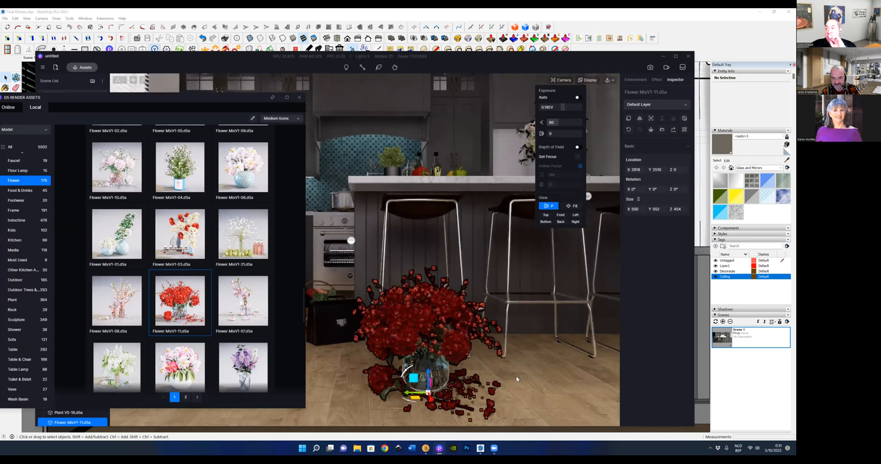
{"action": "left_click", "coordinate": [429, 377]}
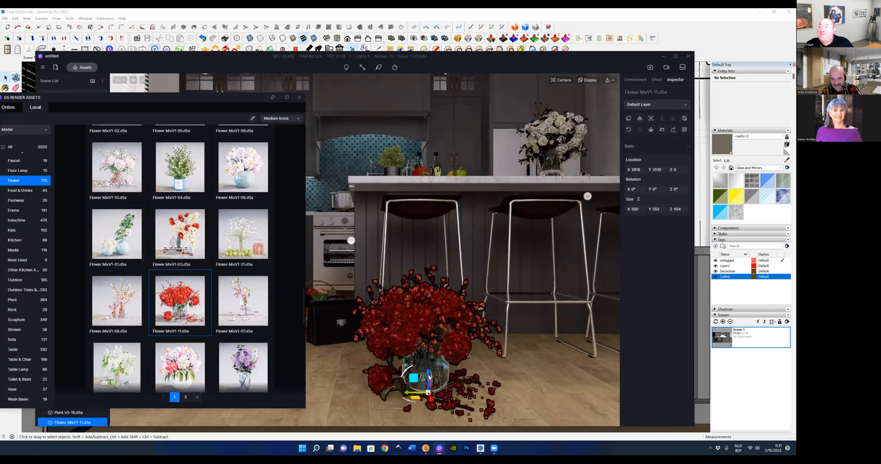
{"action": "left_click", "coordinate": [517, 362]}
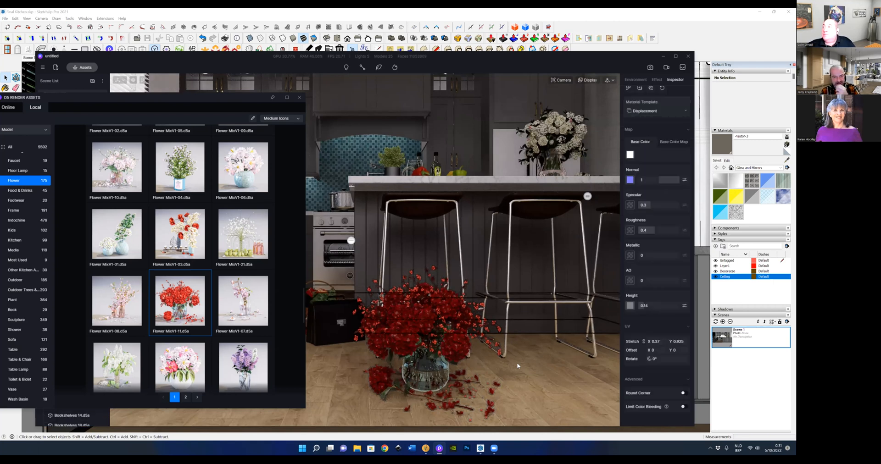
Delete the Flower MixV1-11 vase from the kitchen floor and return to the Scene 1 view
{"action": "left_click", "coordinate": [299, 98]}
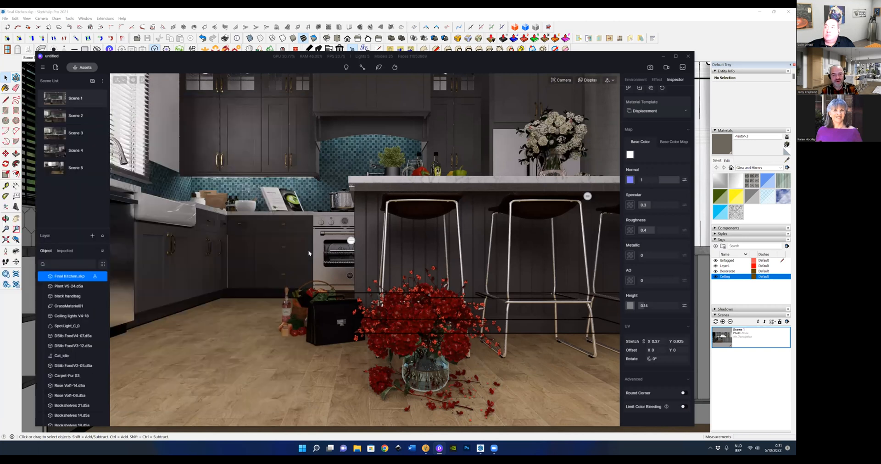
{"action": "middle_click_drag", "start_coordinate": [300, 264], "coordinate": [291, 186]}
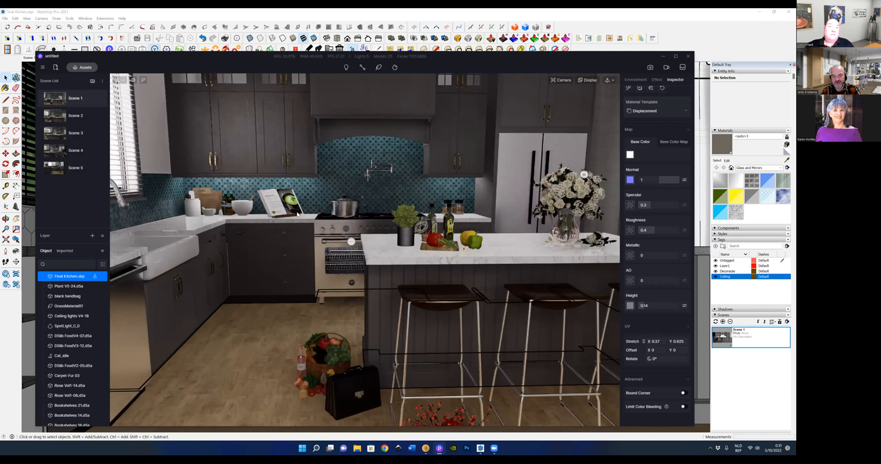
{"action": "scroll", "coordinate": [433, 304], "scroll_direction": "down", "scroll_amount": 4}
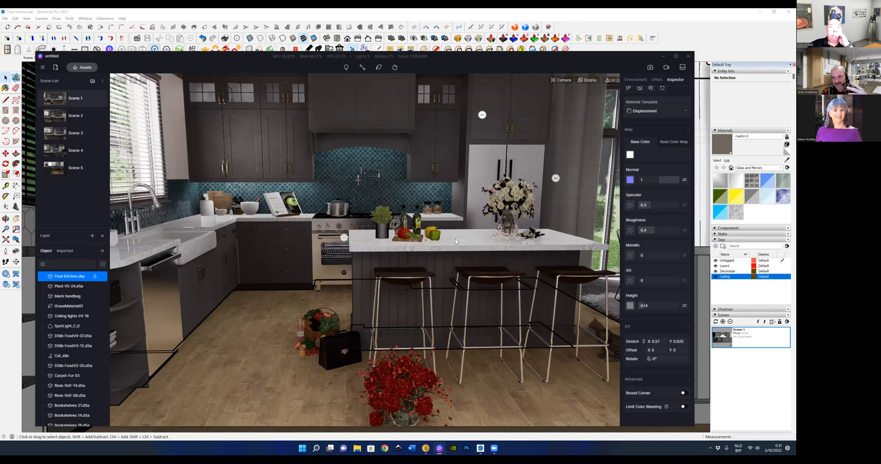
{"action": "left_click", "coordinate": [406, 409]}
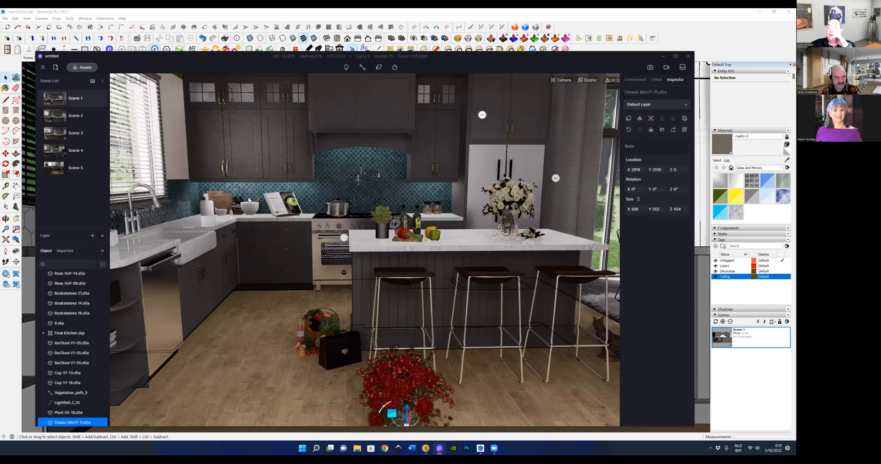
{"action": "scroll", "coordinate": [196, 330], "scroll_direction": "down", "scroll_amount": 3}
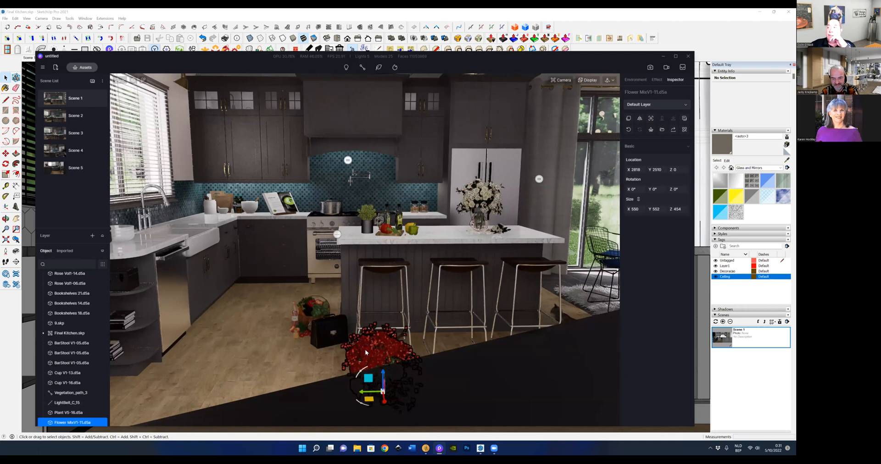
{"action": "key", "text": "Delete"}
{"action": "left_click", "coordinate": [55, 97]}
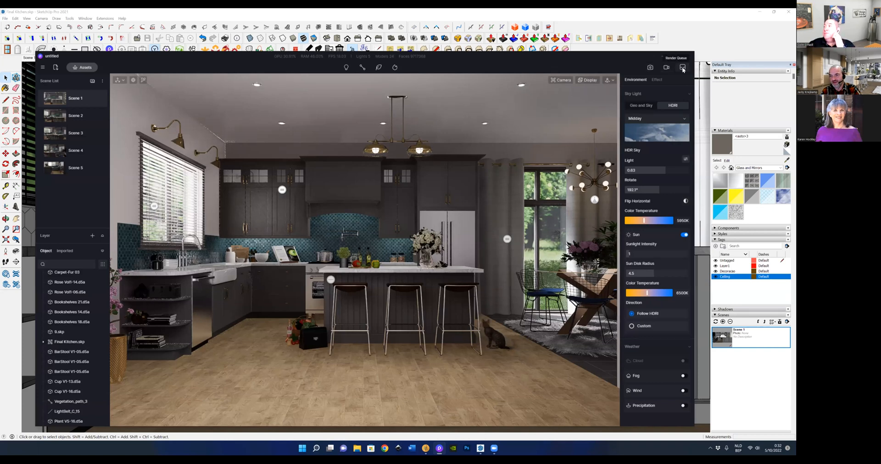
Open the image render settings and try the 2K and 4K preset sizes
{"action": "left_click", "coordinate": [650, 67]}
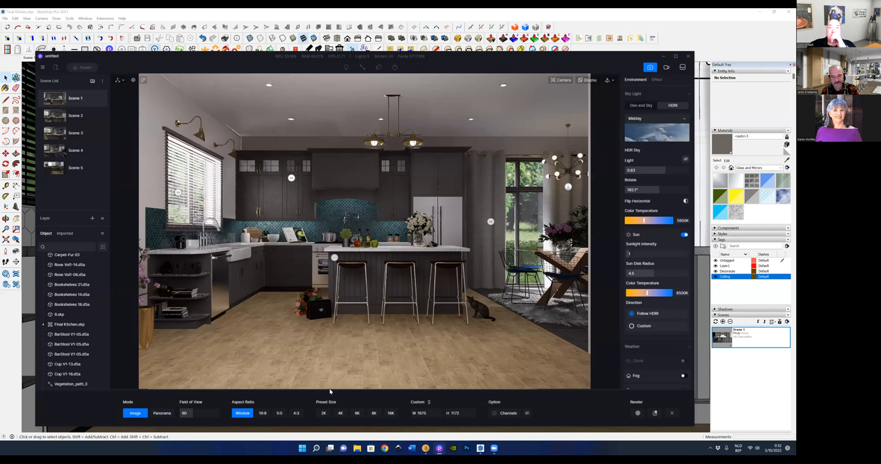
{"action": "left_click", "coordinate": [326, 414]}
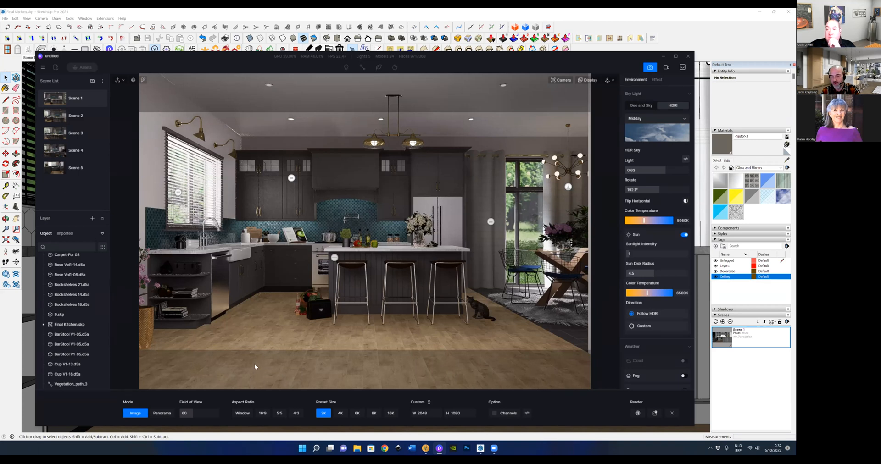
{"action": "left_click", "coordinate": [340, 415]}
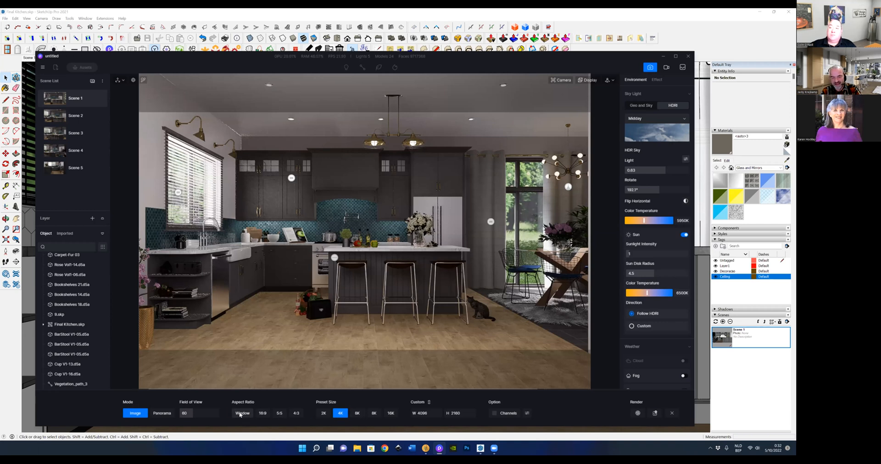
Set the render to the Window aspect ratio with a custom width of 4096 and check the available channel options
{"action": "left_click", "coordinate": [239, 414]}
{"action": "left_click", "coordinate": [415, 415]}
{"action": "type", "text": "4096"}
{"action": "key", "text": "Return"}
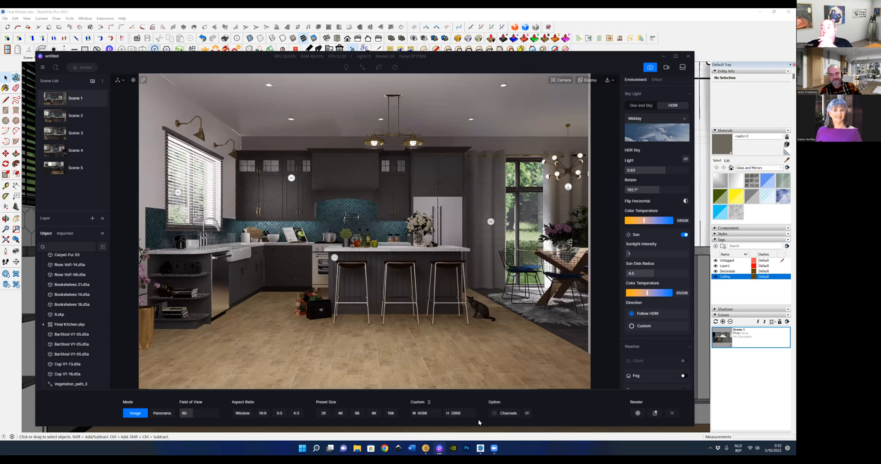
{"action": "left_click", "coordinate": [527, 413]}
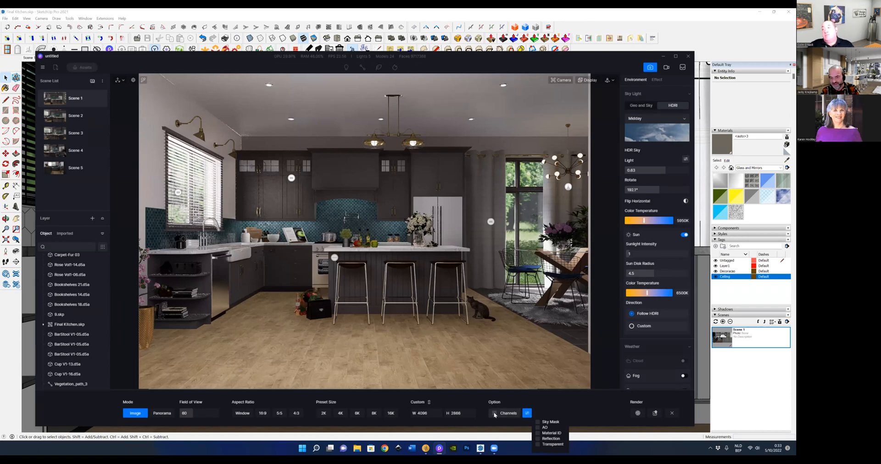
{"action": "left_click", "coordinate": [549, 401]}
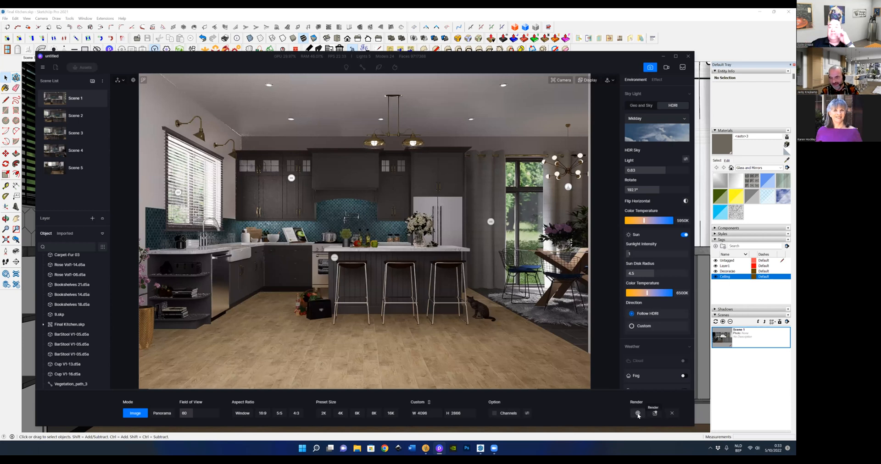
Render the Scene 1 image at the Window aspect ratio, 1675 by 1172, and save it as a PNG in the Webinar folder
{"action": "left_click", "coordinate": [323, 414]}
{"action": "left_click", "coordinate": [238, 414]}
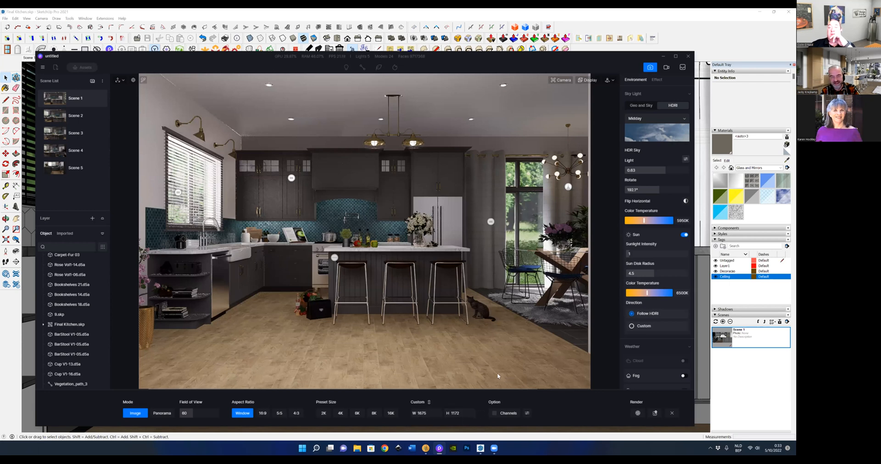
{"action": "left_click", "coordinate": [638, 413]}
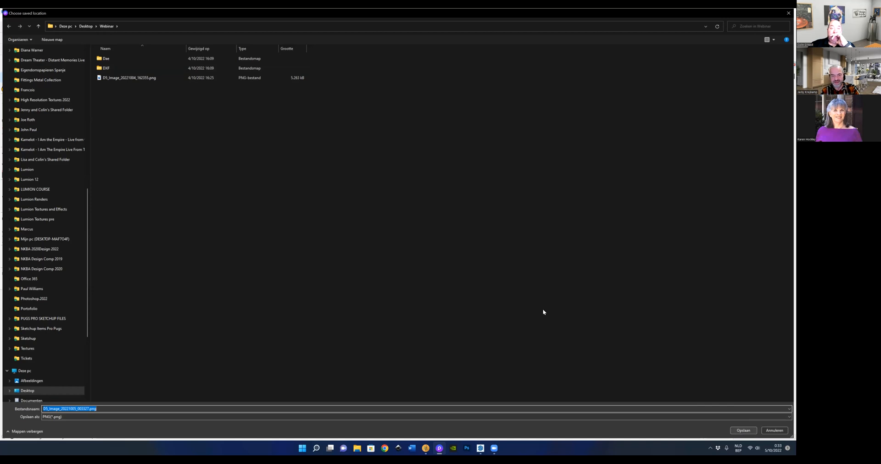
{"action": "key", "text": "Return"}
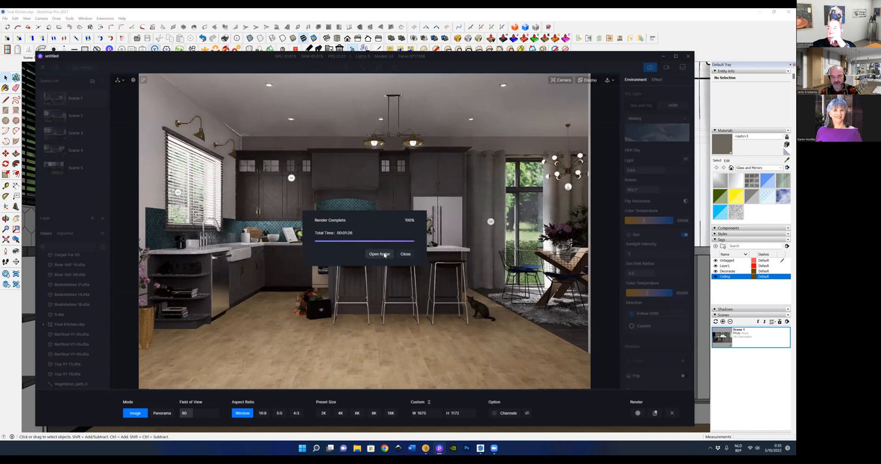
Open D5_Image_20221005_003327.png from the output folder, inspect the rendered kitchen up close and as a whole, and close the image and folder
{"action": "left_click", "coordinate": [379, 254]}
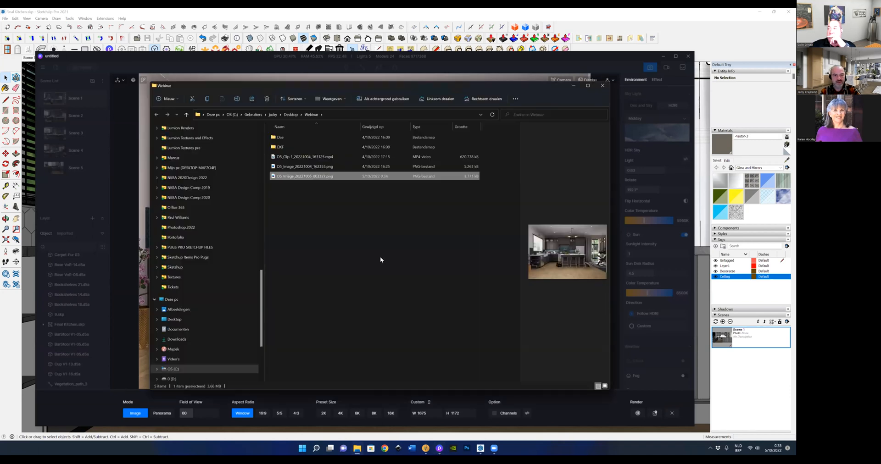
{"action": "double_click", "coordinate": [313, 177]}
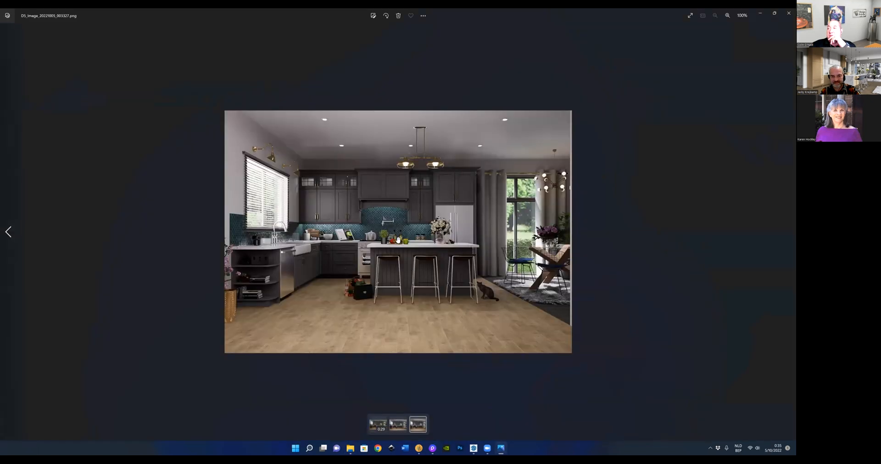
{"action": "scroll", "coordinate": [398, 240], "scroll_direction": "up", "scroll_amount": 2}
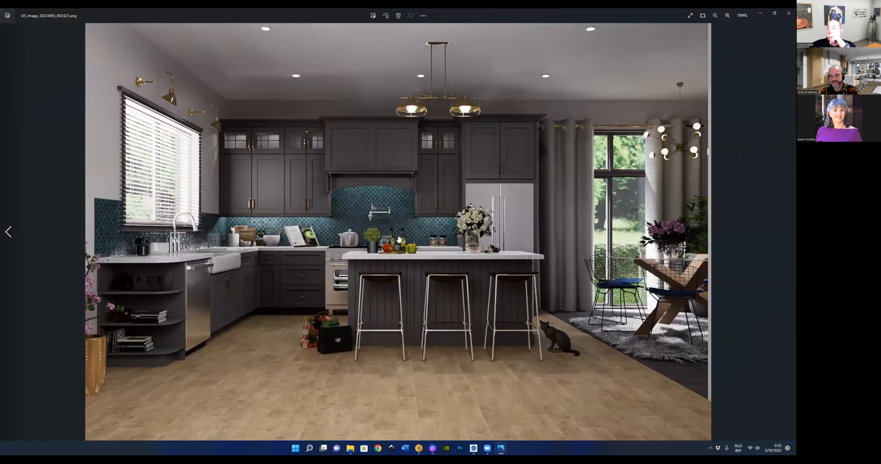
{"action": "scroll", "coordinate": [400, 242], "scroll_direction": "down", "scroll_amount": 1}
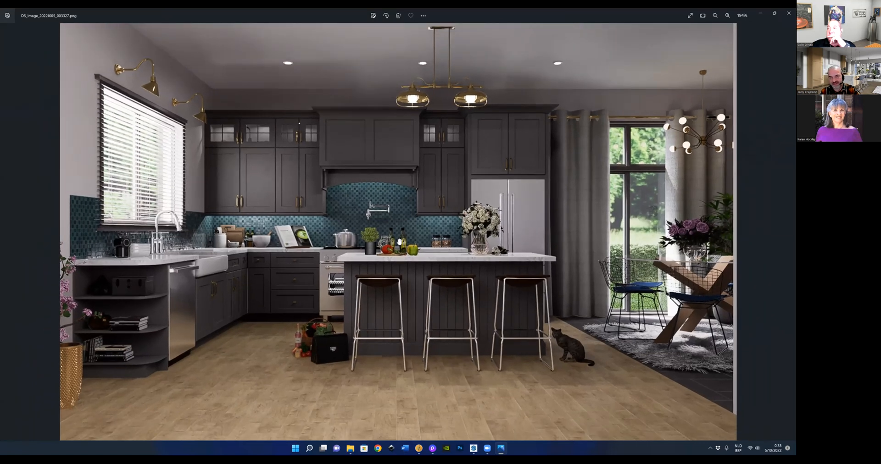
{"action": "scroll", "coordinate": [398, 242], "scroll_direction": "down", "scroll_amount": 1}
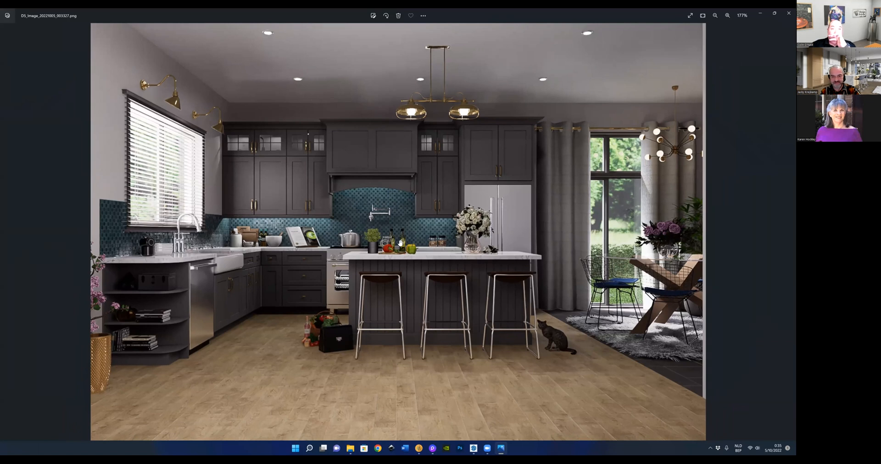
{"action": "scroll", "coordinate": [400, 242], "scroll_direction": "down", "scroll_amount": 2}
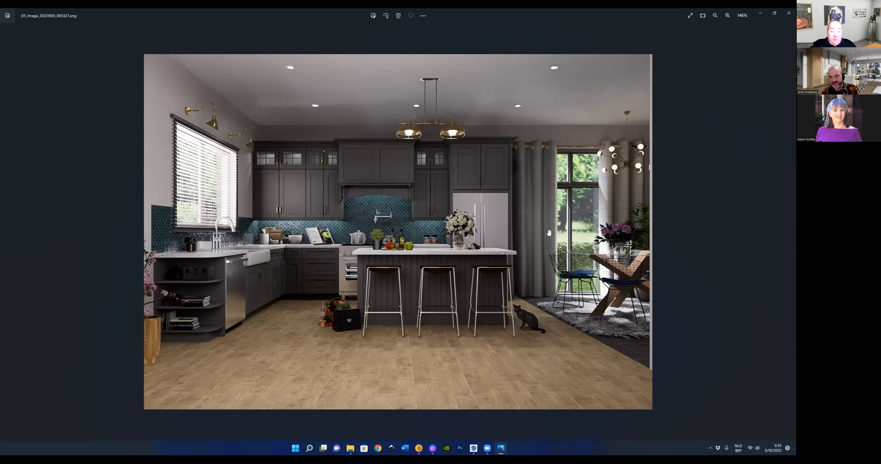
{"action": "scroll", "coordinate": [535, 245], "scroll_direction": "up", "scroll_amount": 2}
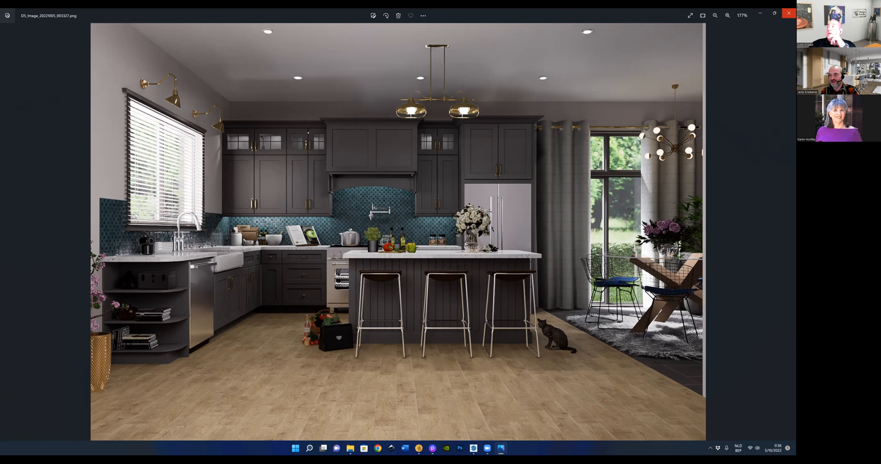
{"action": "left_click", "coordinate": [788, 13]}
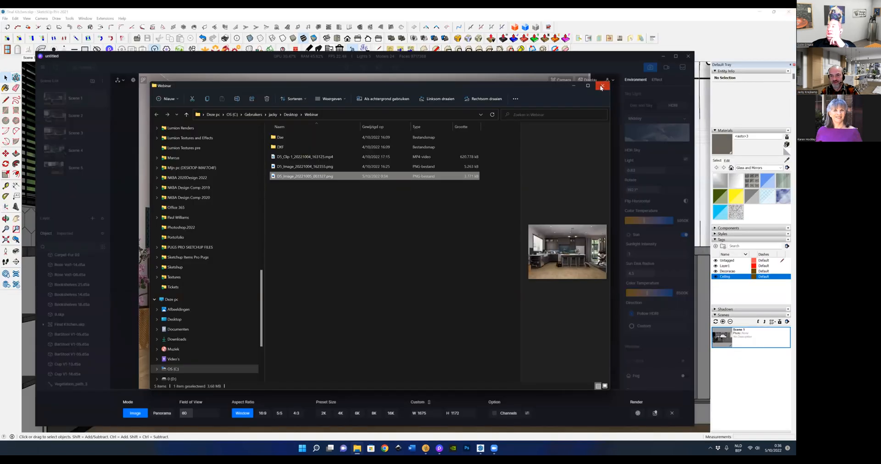
{"action": "left_click", "coordinate": [601, 87]}
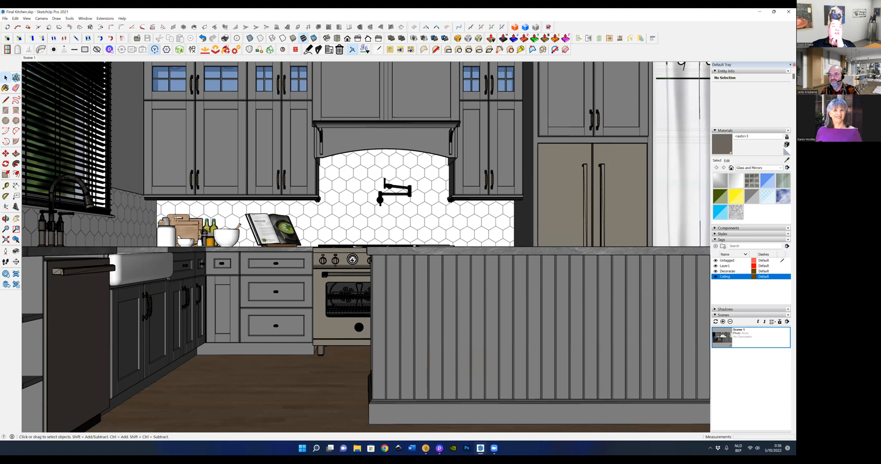
Switch through the SketchUp and 2020 Design windows back to D5 Render and dismiss the completed render dialog
{"action": "key", "text": "alt+Tab"}
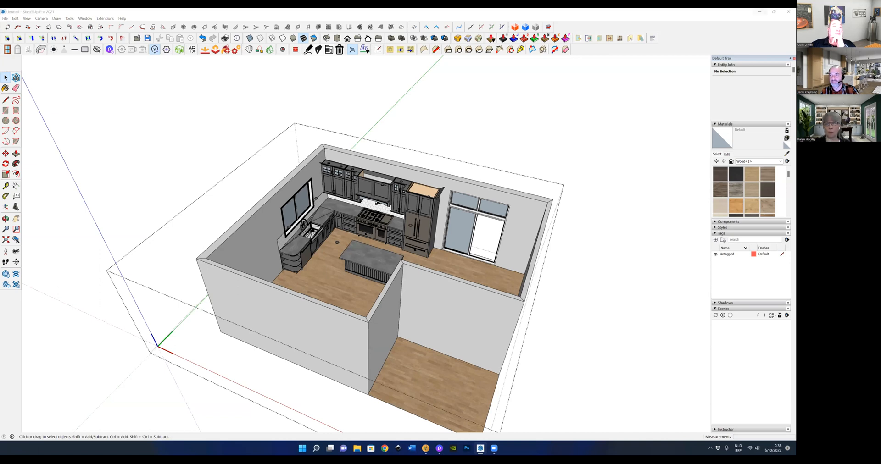
{"action": "key", "text": "alt+Tab"}
{"action": "key", "text": "alt+Tab"}
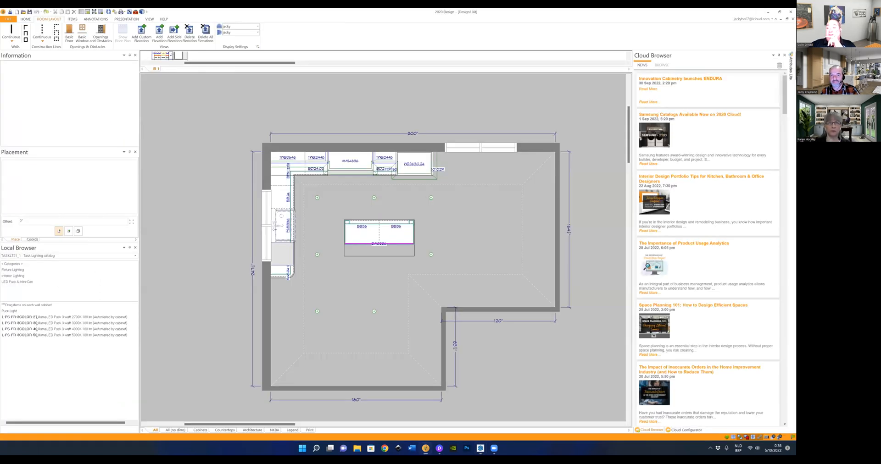
{"action": "key", "text": "alt+Tab"}
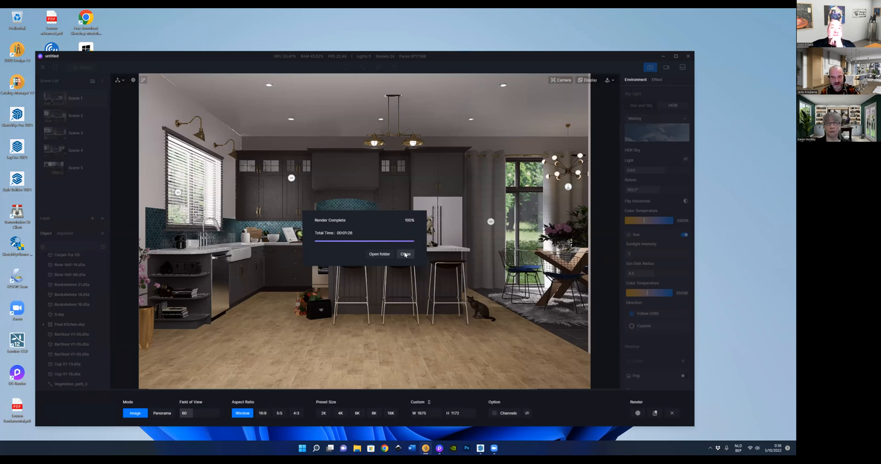
{"action": "left_click", "coordinate": [405, 255]}
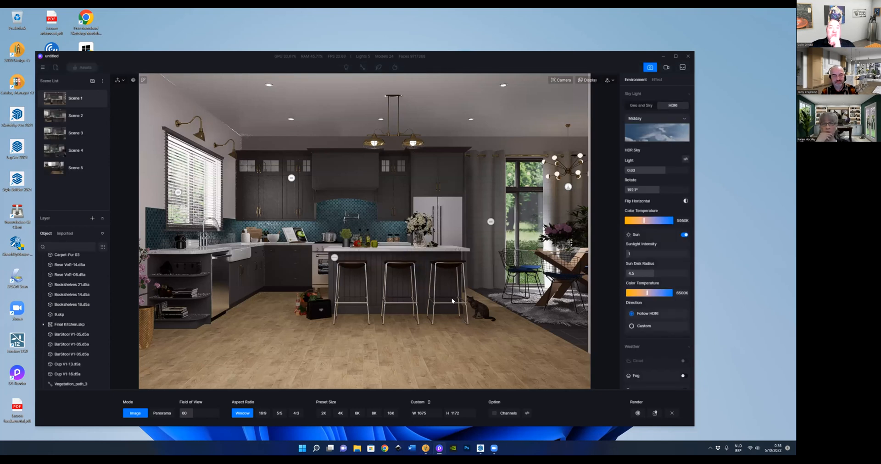
Open the video editor, review the five camera shots of Clip 1, and play the clip from Shot 1
{"action": "left_click", "coordinate": [666, 67]}
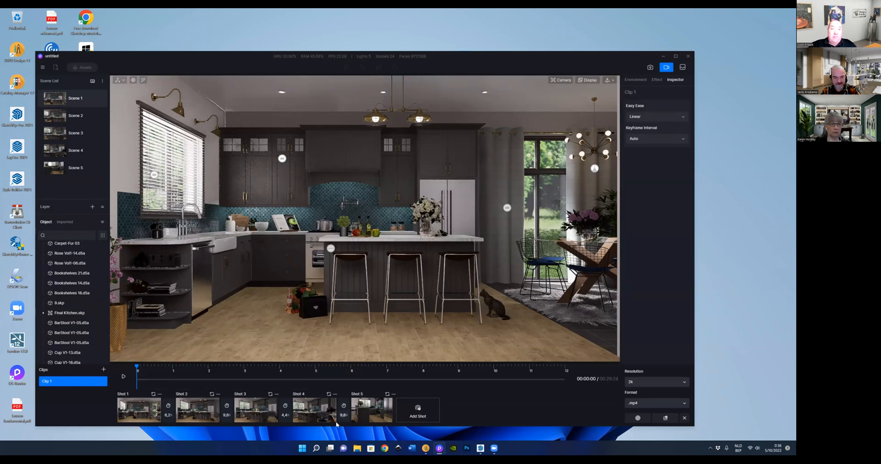
{"action": "left_click", "coordinate": [198, 414]}
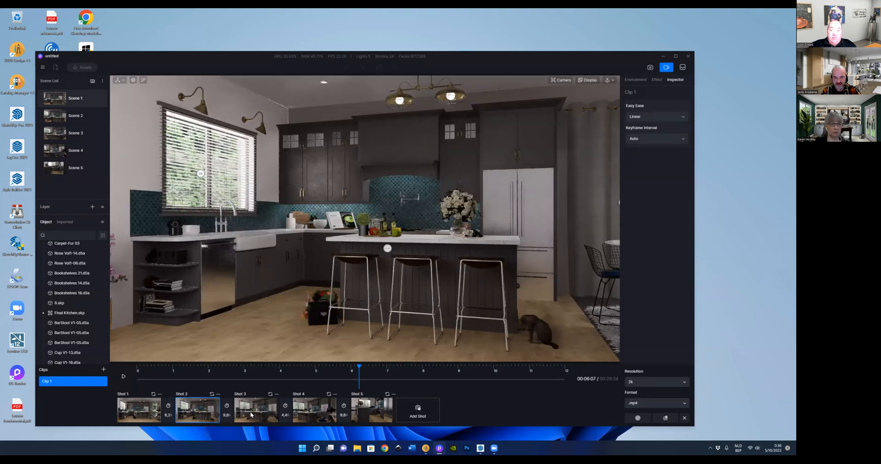
{"action": "left_click", "coordinate": [250, 411]}
{"action": "left_click", "coordinate": [307, 413]}
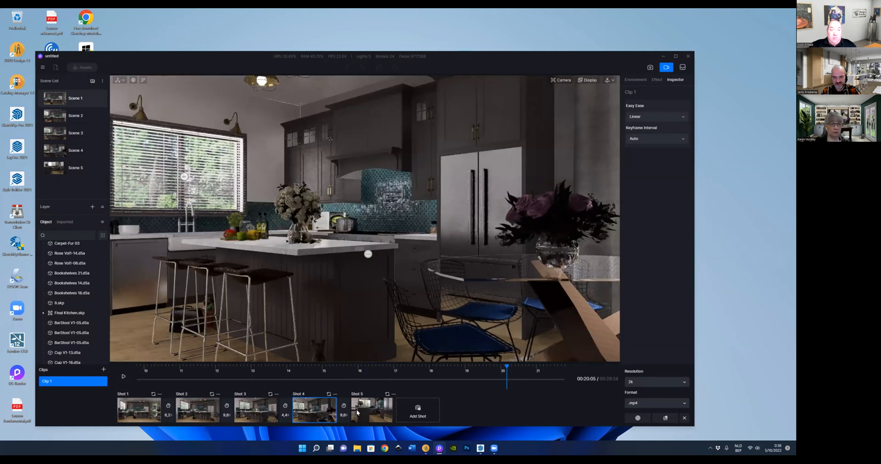
{"action": "left_click", "coordinate": [357, 411]}
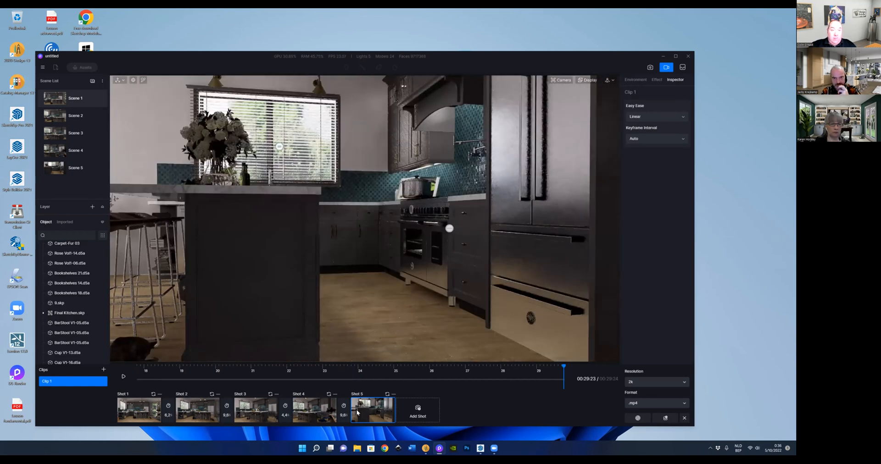
{"action": "left_click", "coordinate": [321, 412]}
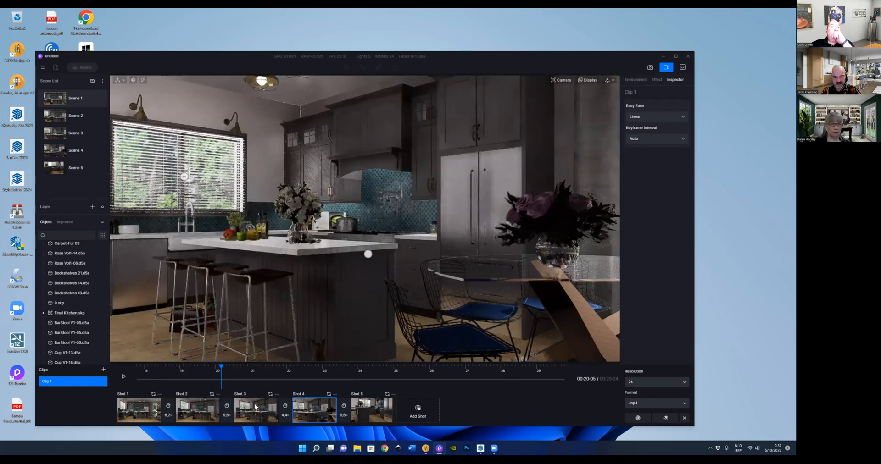
{"action": "left_click", "coordinate": [256, 411]}
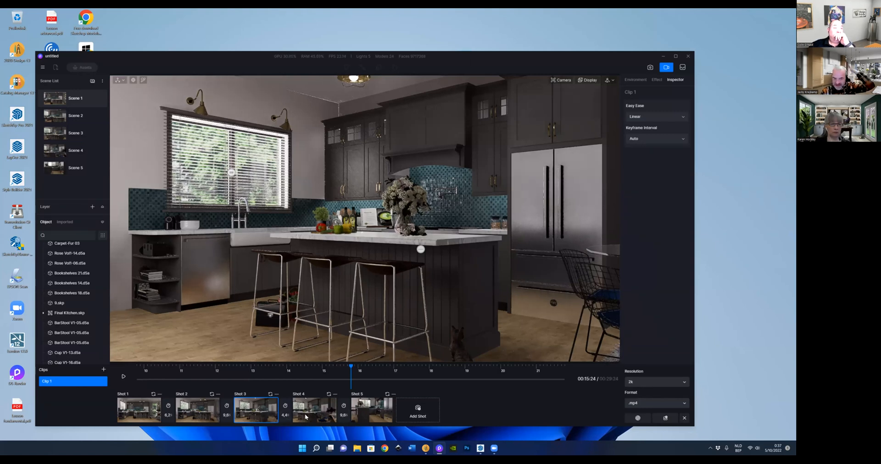
{"action": "left_click", "coordinate": [143, 414]}
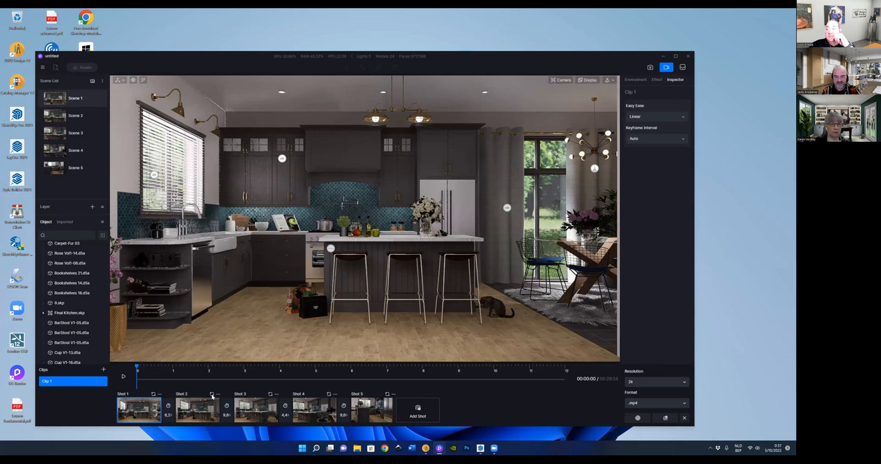
{"action": "left_click", "coordinate": [123, 376]}
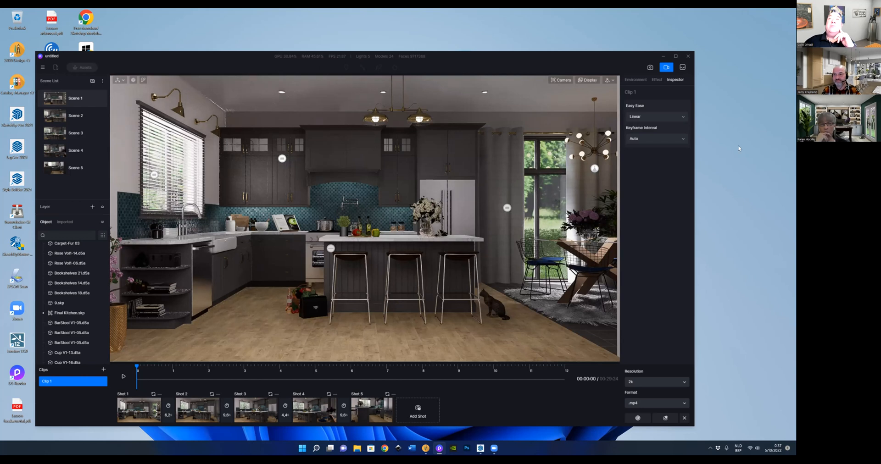
Minimize D5 Render and open the Webinar folder from the desktop to reach the exported files
{"action": "left_click", "coordinate": [663, 56]}
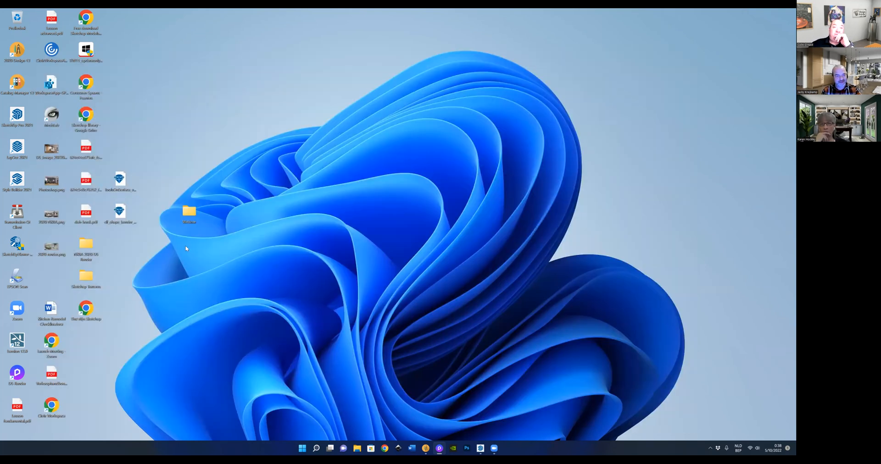
{"action": "double_click", "coordinate": [189, 215]}
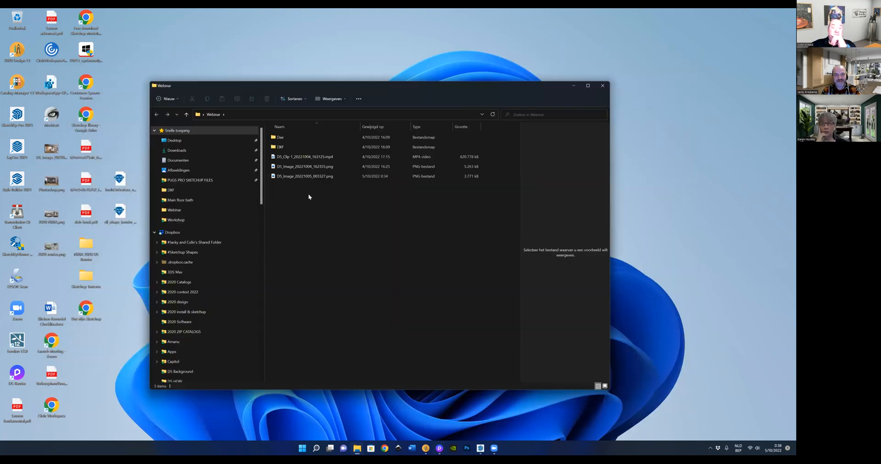
{"action": "left_click", "coordinate": [439, 448]}
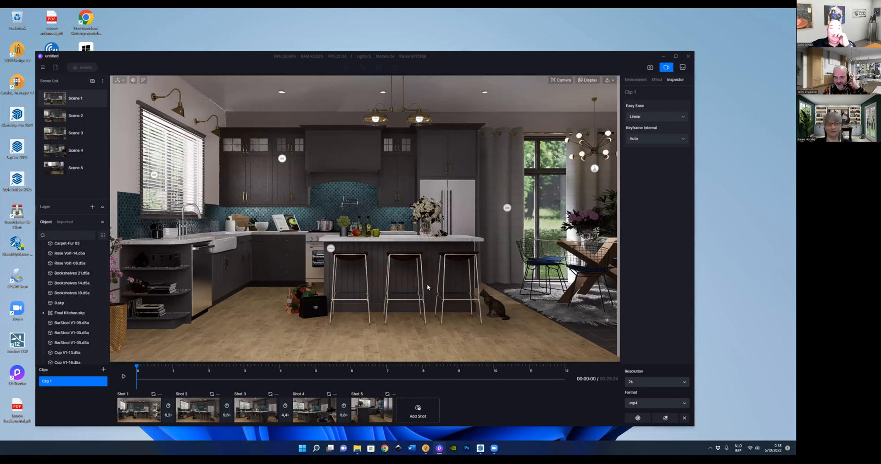
{"action": "left_click", "coordinate": [662, 56]}
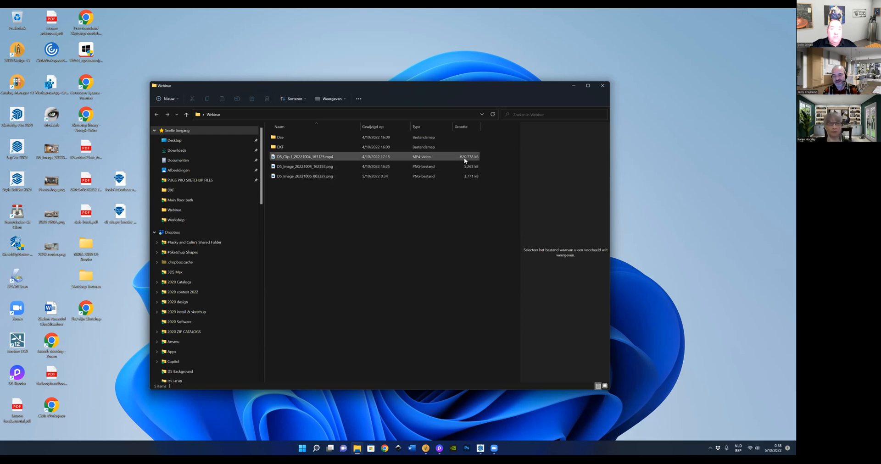
Play the exported D5_Clip 1 video from the beginning in a maximized player, and close the player and the Webinar folder
{"action": "double_click", "coordinate": [308, 157]}
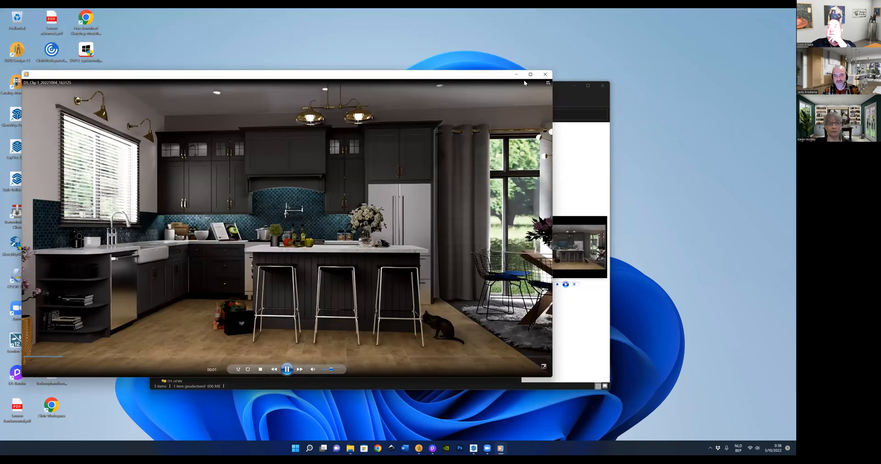
{"action": "left_click", "coordinate": [532, 75]}
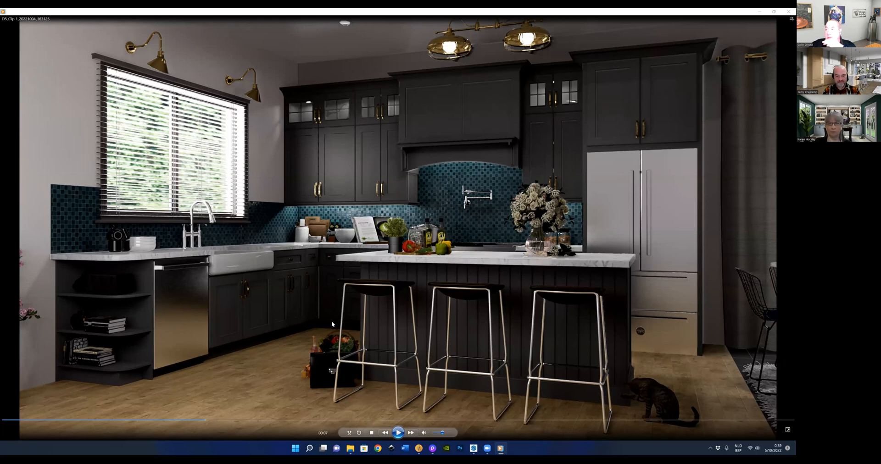
{"action": "left_click_drag", "start_coordinate": [207, 420], "coordinate": [5, 419]}
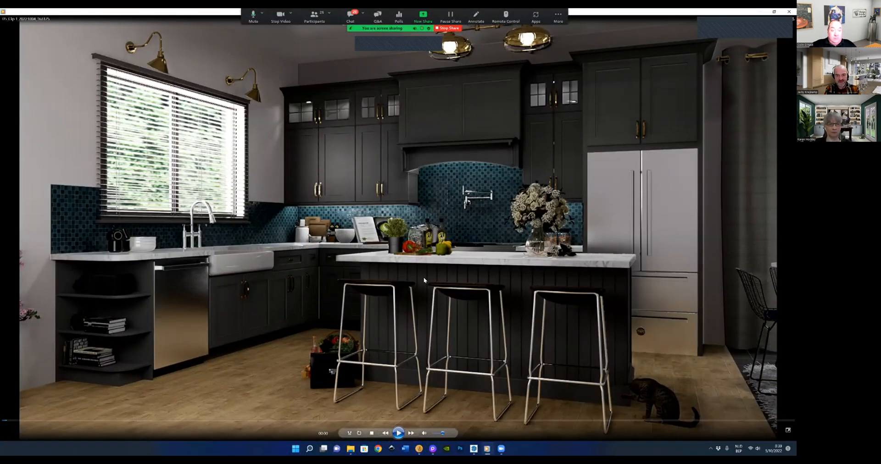
{"action": "left_click", "coordinate": [398, 433]}
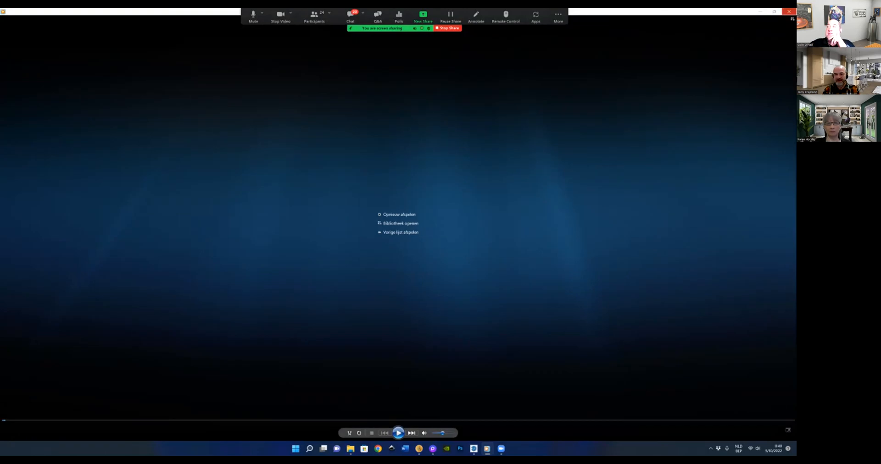
{"action": "left_click", "coordinate": [789, 11]}
{"action": "left_click", "coordinate": [604, 85]}
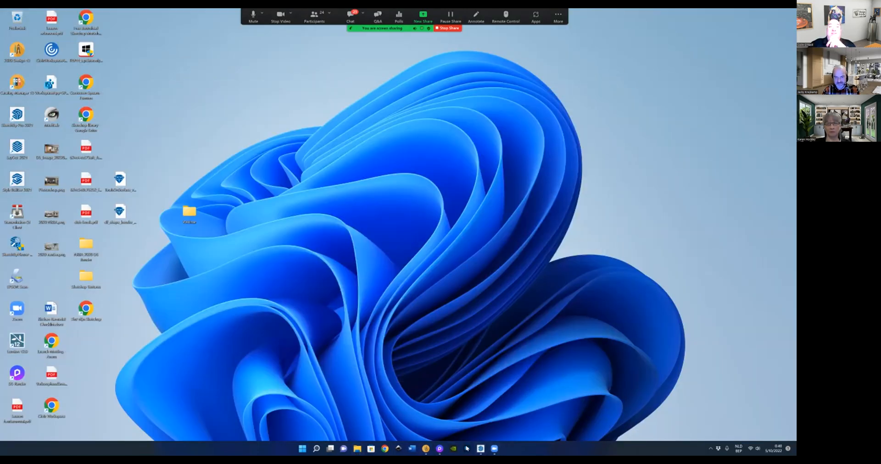
Switch back to D5 Render and maximize its window with Clip 1 open in the video editor
{"action": "left_click", "coordinate": [439, 449]}
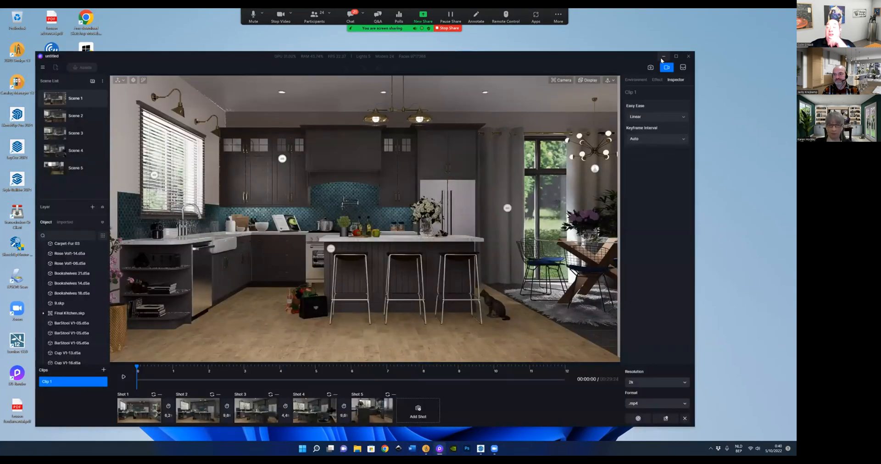
{"action": "left_click", "coordinate": [674, 57]}
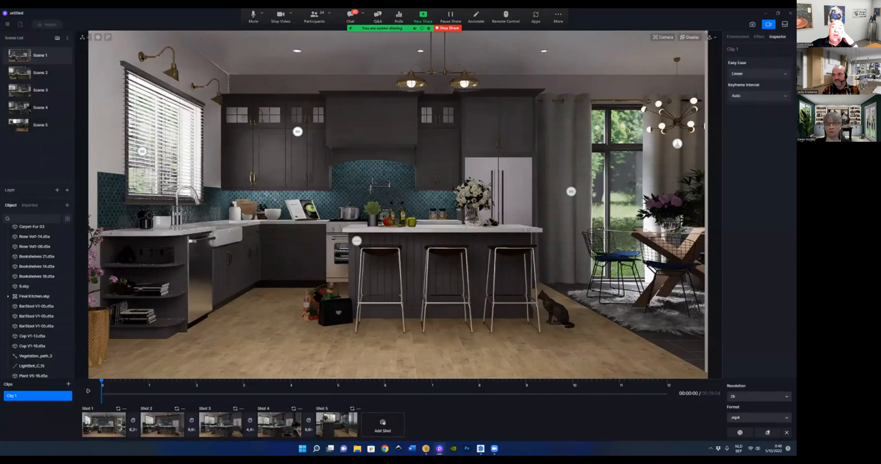
Leave the video editor for image render mode, and exit that mode to return to the full viewport
{"action": "left_click", "coordinate": [753, 26]}
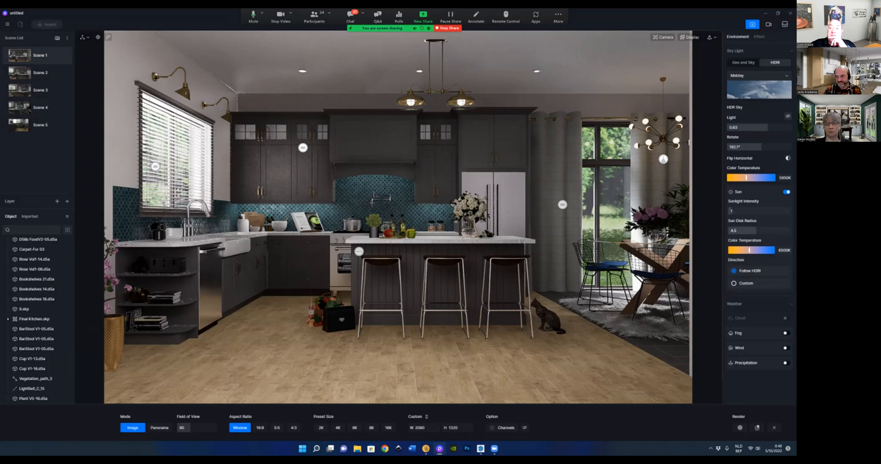
{"action": "left_click", "coordinate": [773, 427]}
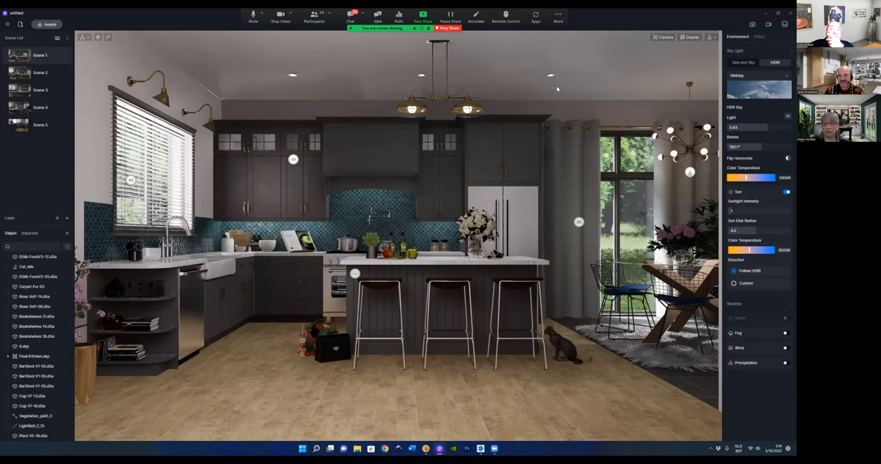
Raise the emissive intensity of the recessed ceiling lights' material to 61.7, and return to the Scene 1 view
{"action": "scroll", "coordinate": [551, 74], "scroll_direction": "up", "scroll_amount": 5}
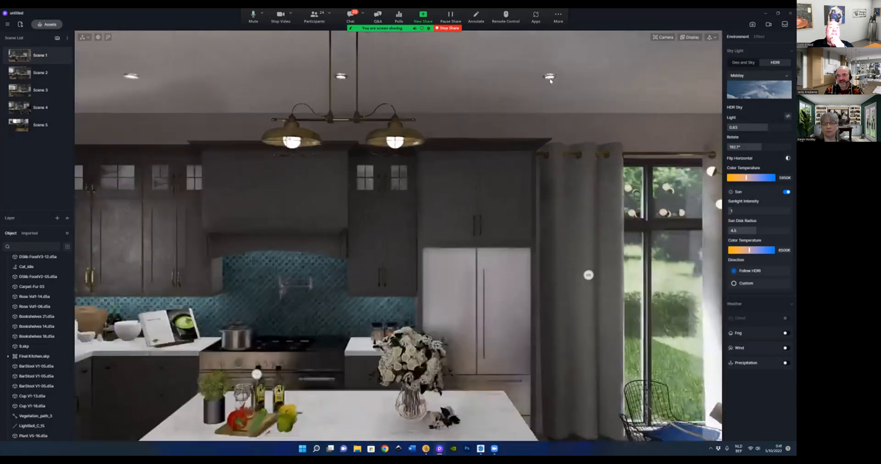
{"action": "scroll", "coordinate": [550, 83], "scroll_direction": "down", "scroll_amount": 8}
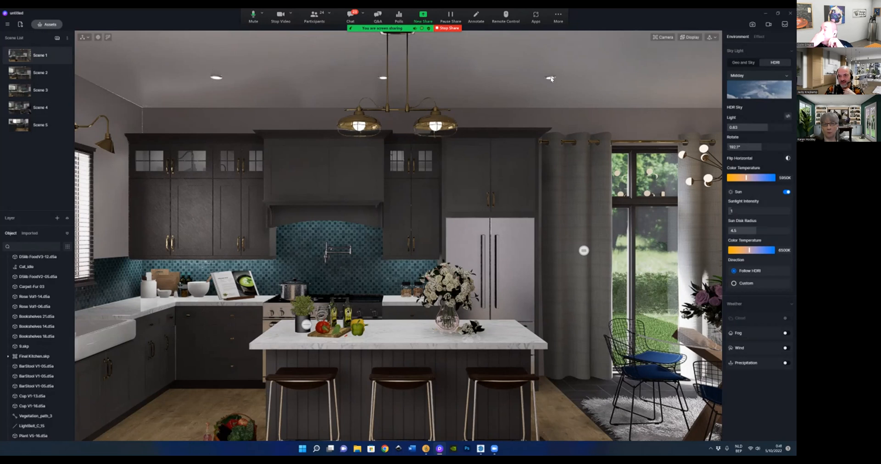
{"action": "left_click", "coordinate": [550, 78]}
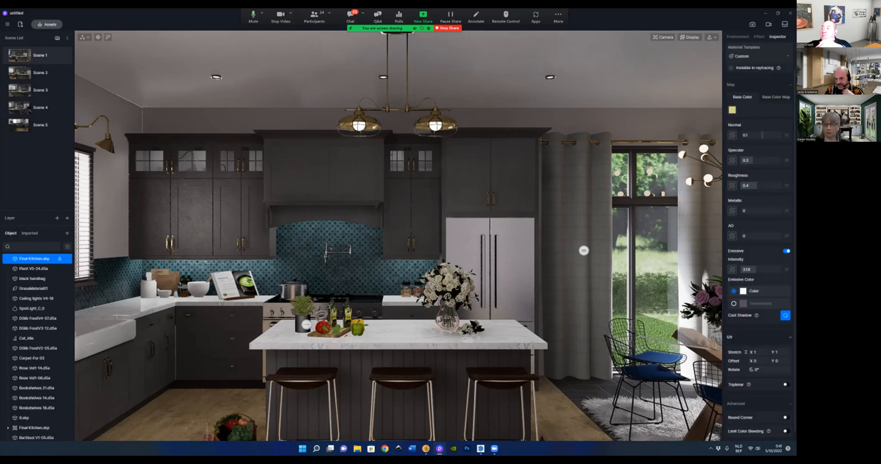
{"action": "scroll", "coordinate": [759, 328], "scroll_direction": "down", "scroll_amount": 1}
{"action": "scroll", "coordinate": [759, 243], "scroll_direction": "up", "scroll_amount": 2}
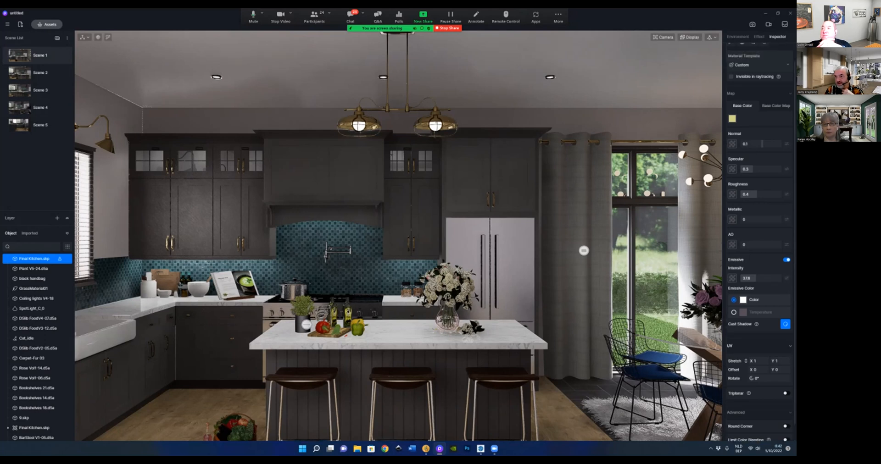
{"action": "left_click", "coordinate": [759, 36]}
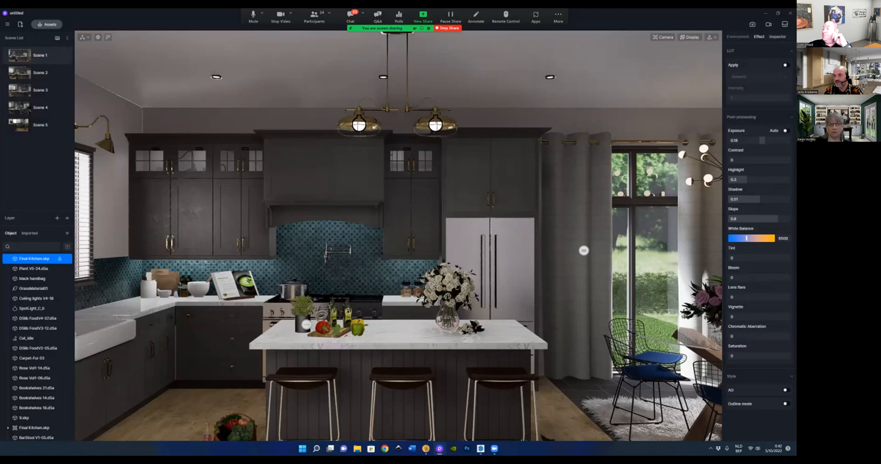
{"action": "left_click", "coordinate": [777, 36]}
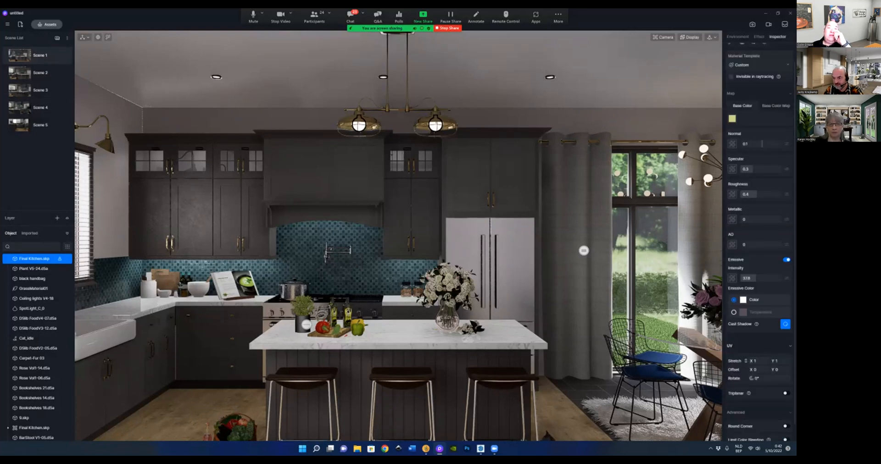
{"action": "mouse_move", "coordinate": [755, 278]}
{"action": "left_mouse_down"}
{"action": "mouse_move", "coordinate": [781, 278]}
{"action": "mouse_move", "coordinate": [767, 278]}
{"action": "left_mouse_up"}
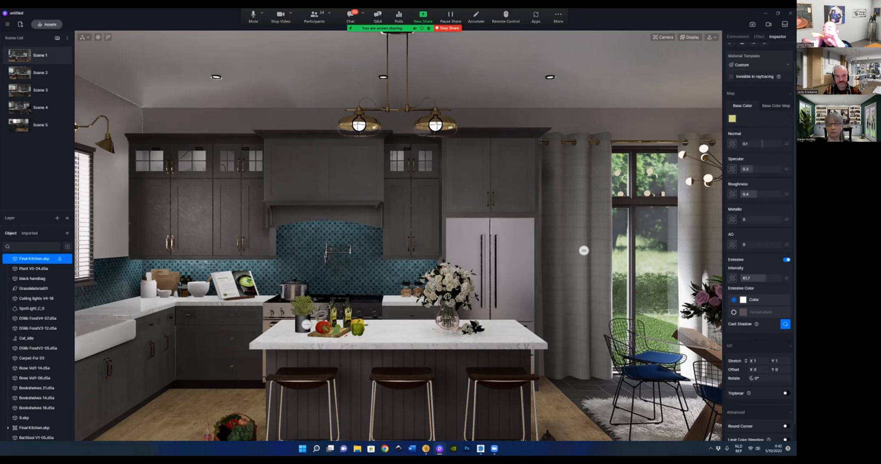
{"action": "left_click", "coordinate": [13, 57]}
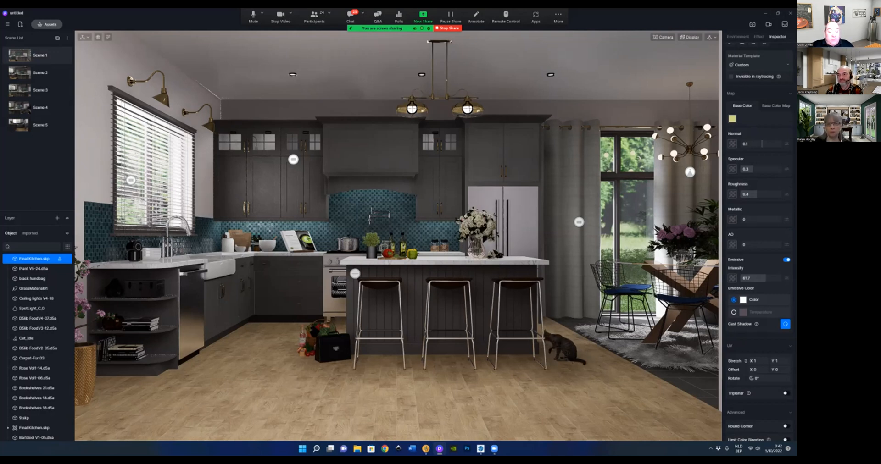
Minimize D5 Render to the desktop and stop sharing the screen in the Zoom meeting
{"action": "left_click", "coordinate": [765, 13]}
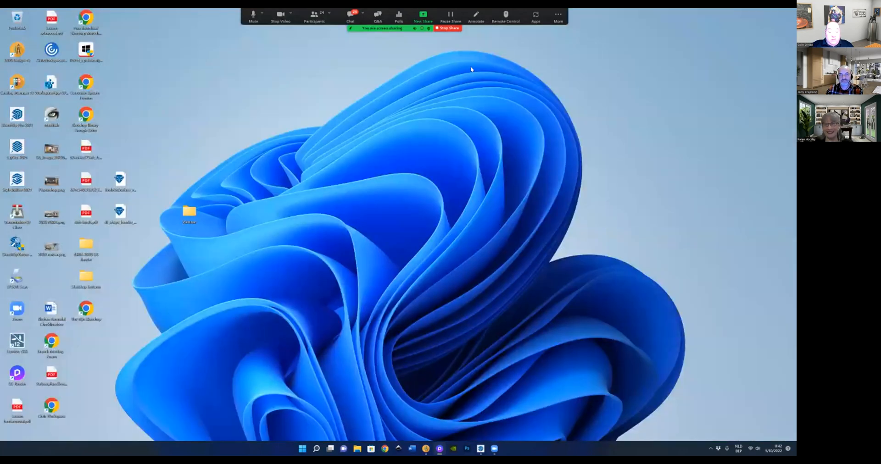
{"action": "left_click", "coordinate": [456, 29]}
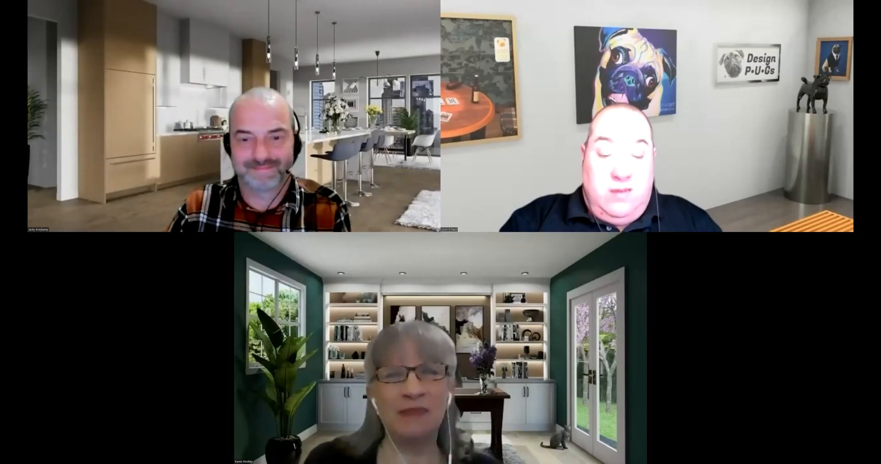